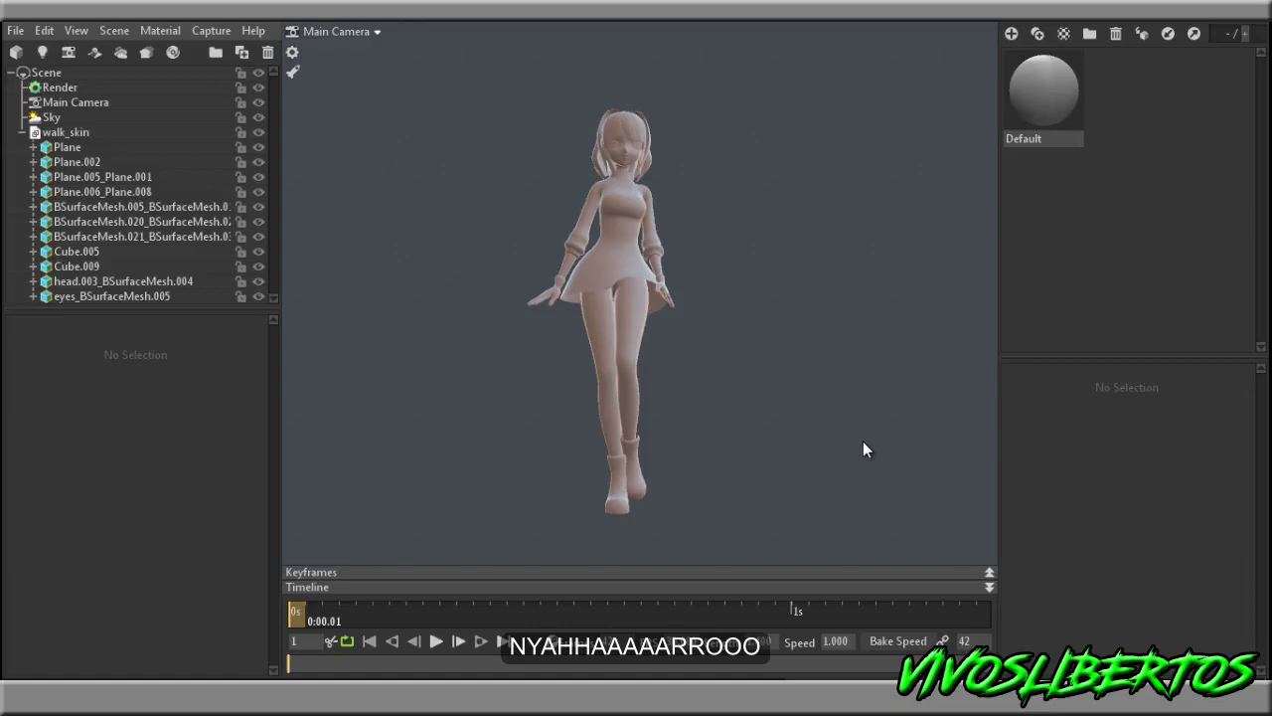
# Add a Shadow Catcher beneath the walking character, then clear the selection.
pyautogui.press('Tab')
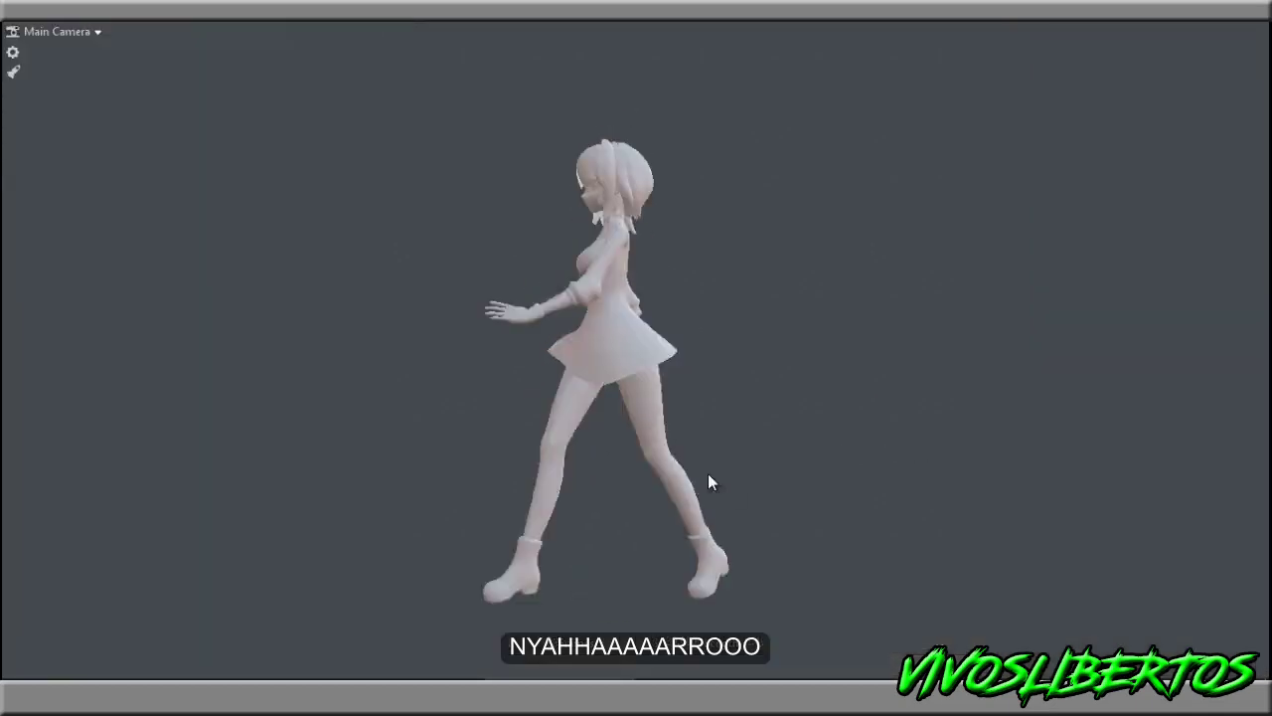
pyautogui.press('Tab')
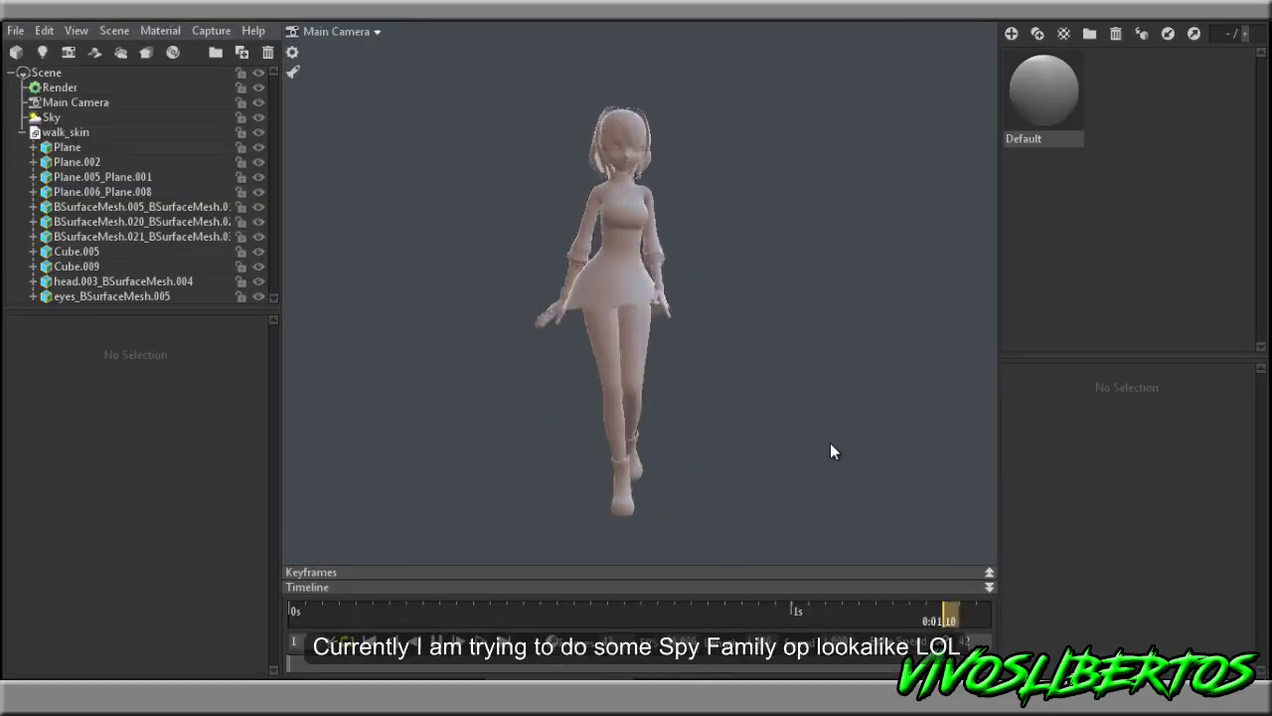
pyautogui.click(115, 33)
pyautogui.moveTo(140, 49)
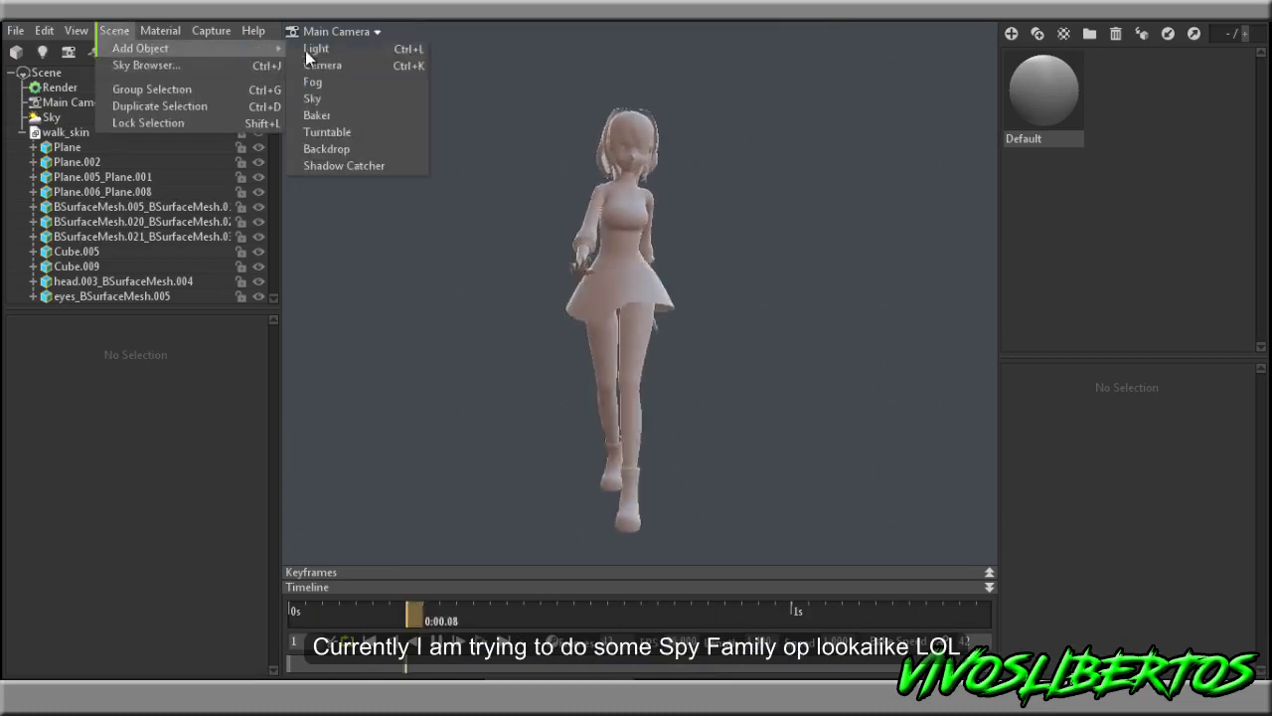
pyautogui.click(364, 166)
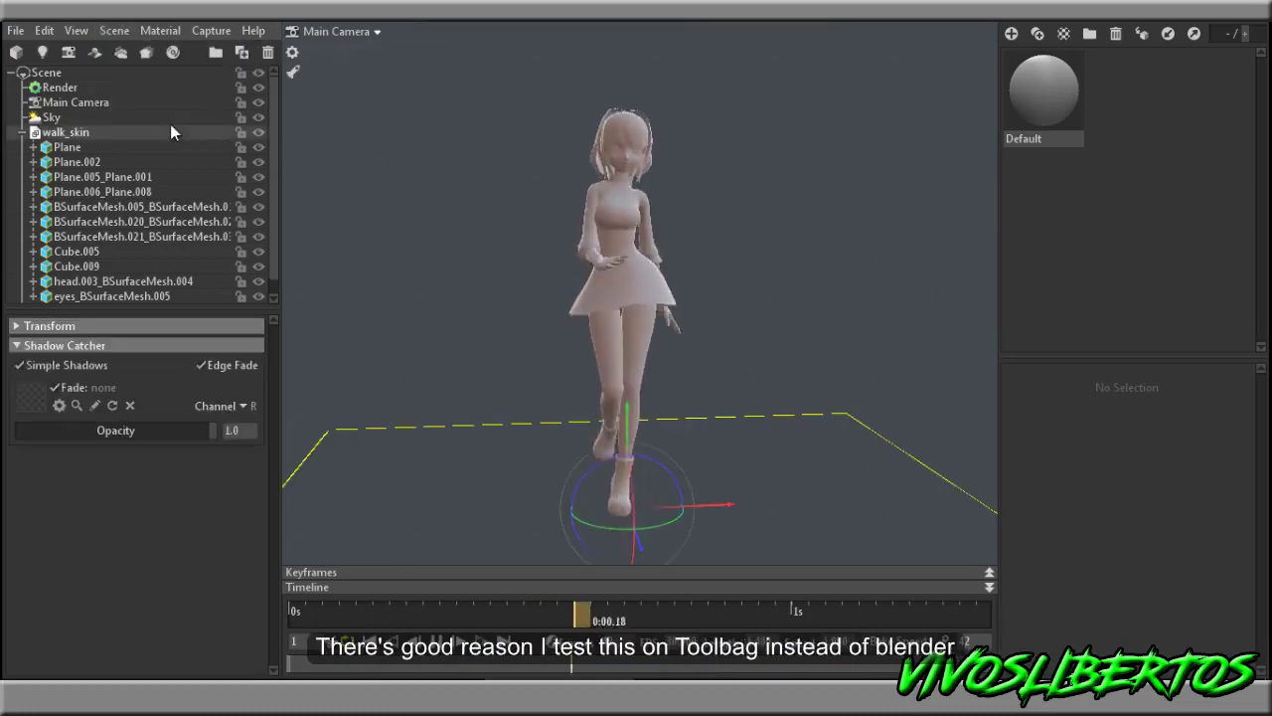
pyautogui.click(170, 121)
pyautogui.click(129, 497)
pyautogui.click(825, 312)
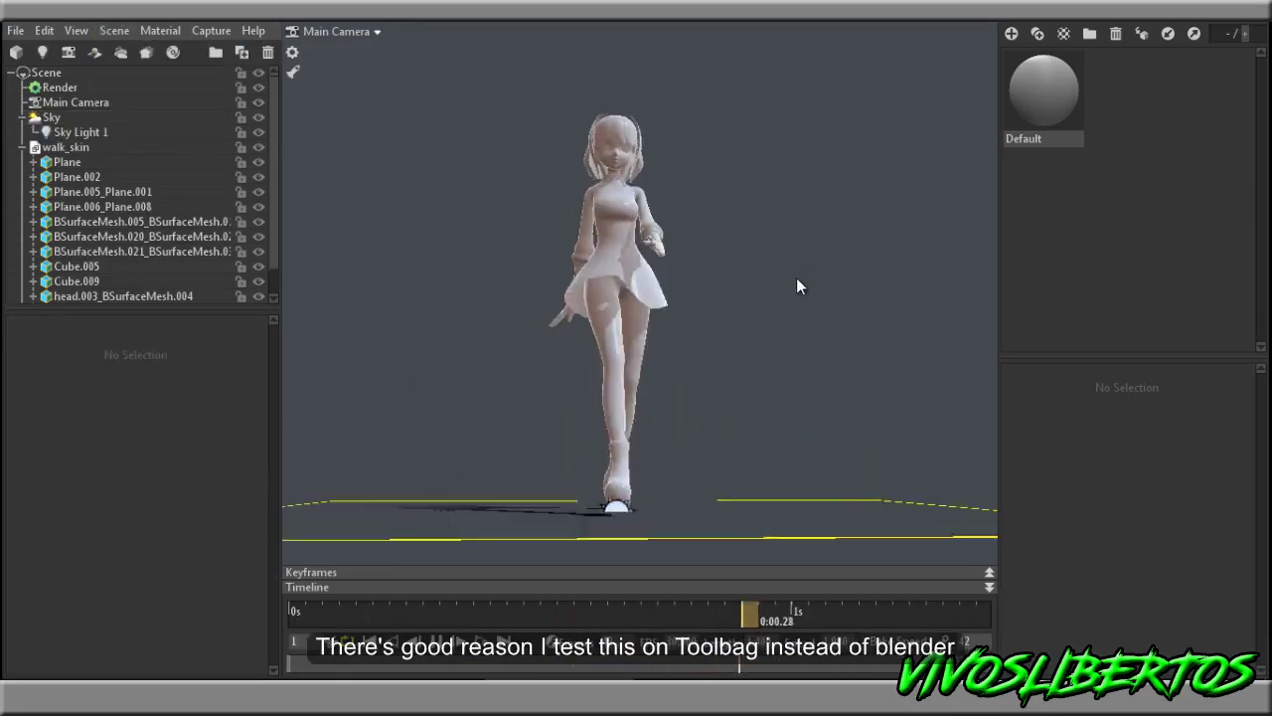
# Select Main Camera and adjust its field of view while orbiting around the character.
pyautogui.click(22, 147)
pyautogui.click(76, 102)
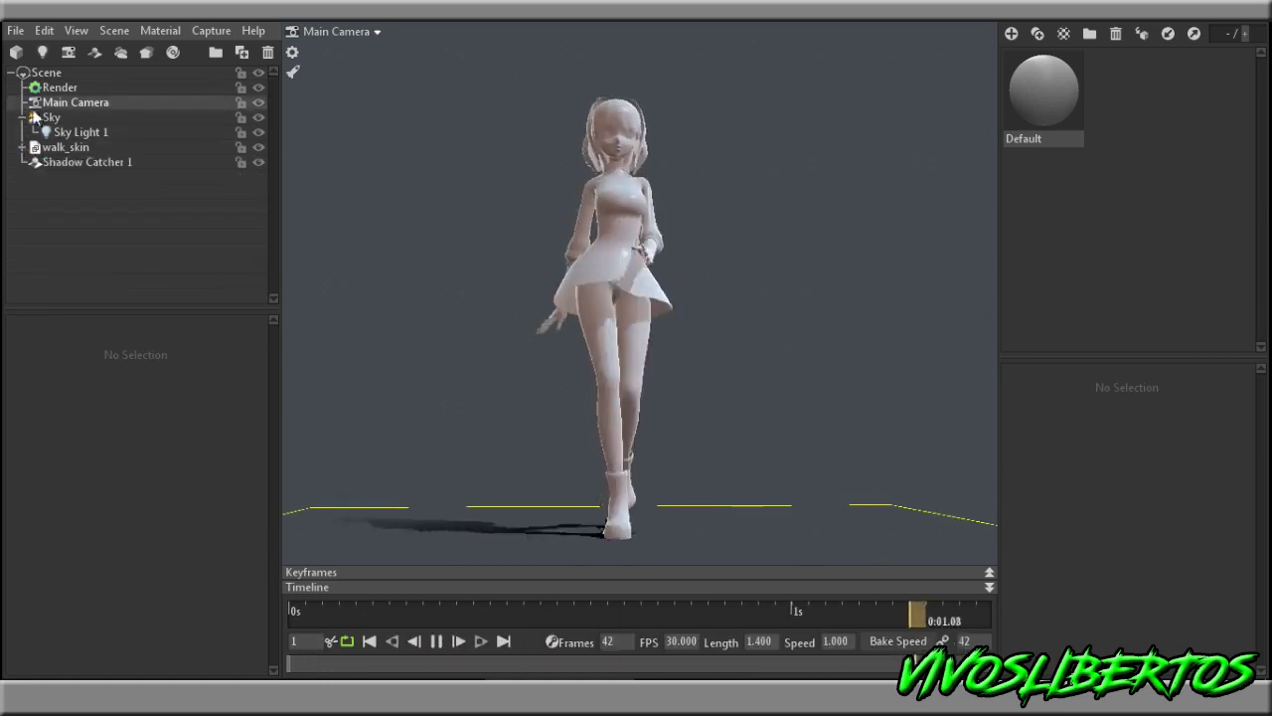
pyautogui.moveTo(120, 524); pyautogui.dragTo(747, 487)
pyautogui.scroll(3, 747, 480)
pyautogui.scroll(3, 840, 539)
pyautogui.moveTo(682, 410)
pyautogui.mouseDown()
pyautogui.moveTo(875, 444)
pyautogui.moveTo(751, 449)
pyautogui.mouseUp()
pyautogui.moveTo(119, 523); pyautogui.dragTo(784, 376)
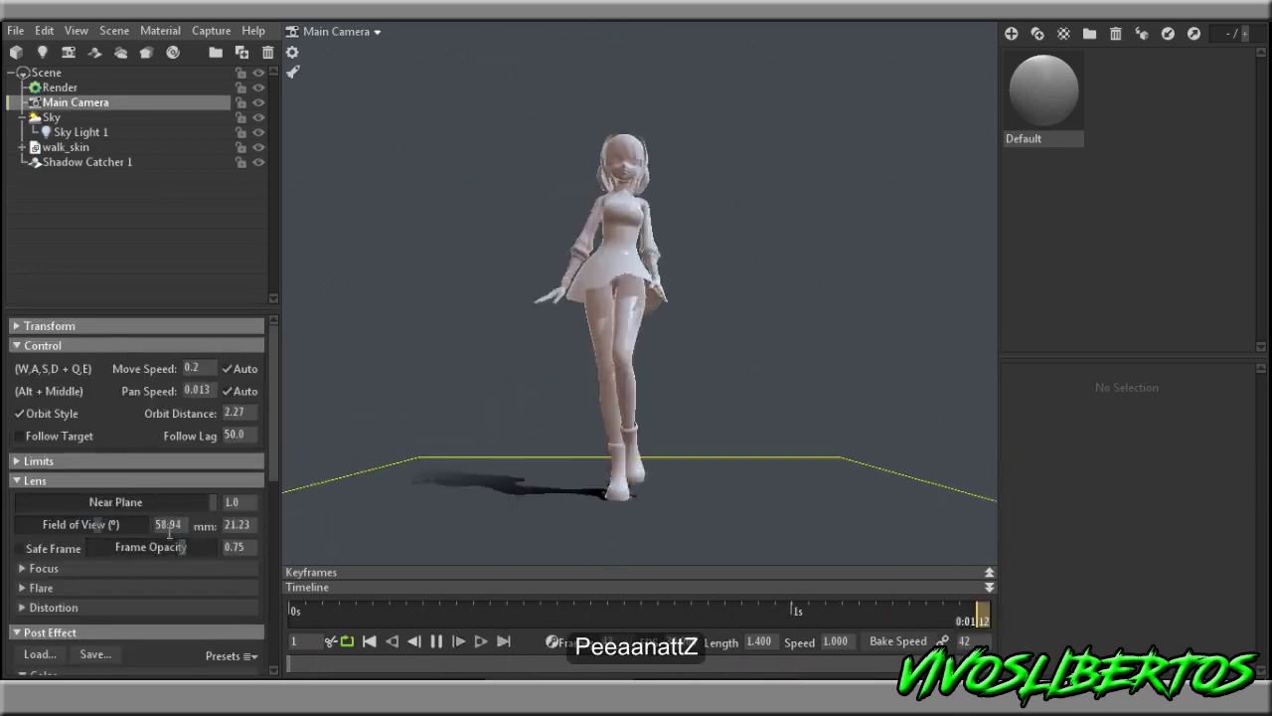
pyautogui.moveTo(104, 524); pyautogui.dragTo(171, 513)
# Set the camera lens to 10 mm, after briefly trying 90 mm, and orbit close to the character.
pyautogui.write('10')
pyautogui.press('Return')
pyautogui.moveTo(572, 467)
pyautogui.mouseDown()
pyautogui.moveTo(830, 345)
pyautogui.moveTo(879, 430)
pyautogui.moveTo(856, 350)
pyautogui.mouseUp()
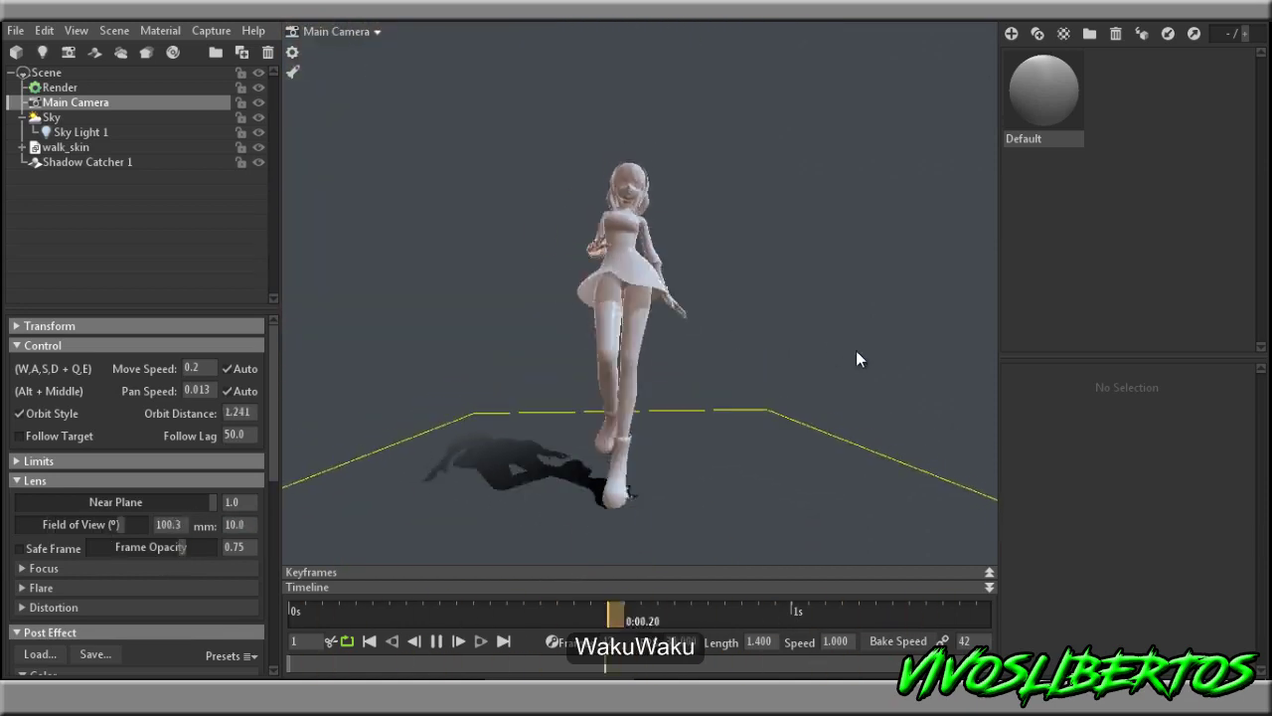
pyautogui.click(234, 524)
pyautogui.write('90')
pyautogui.press('Return')
pyautogui.scroll(-5, 758, 318)
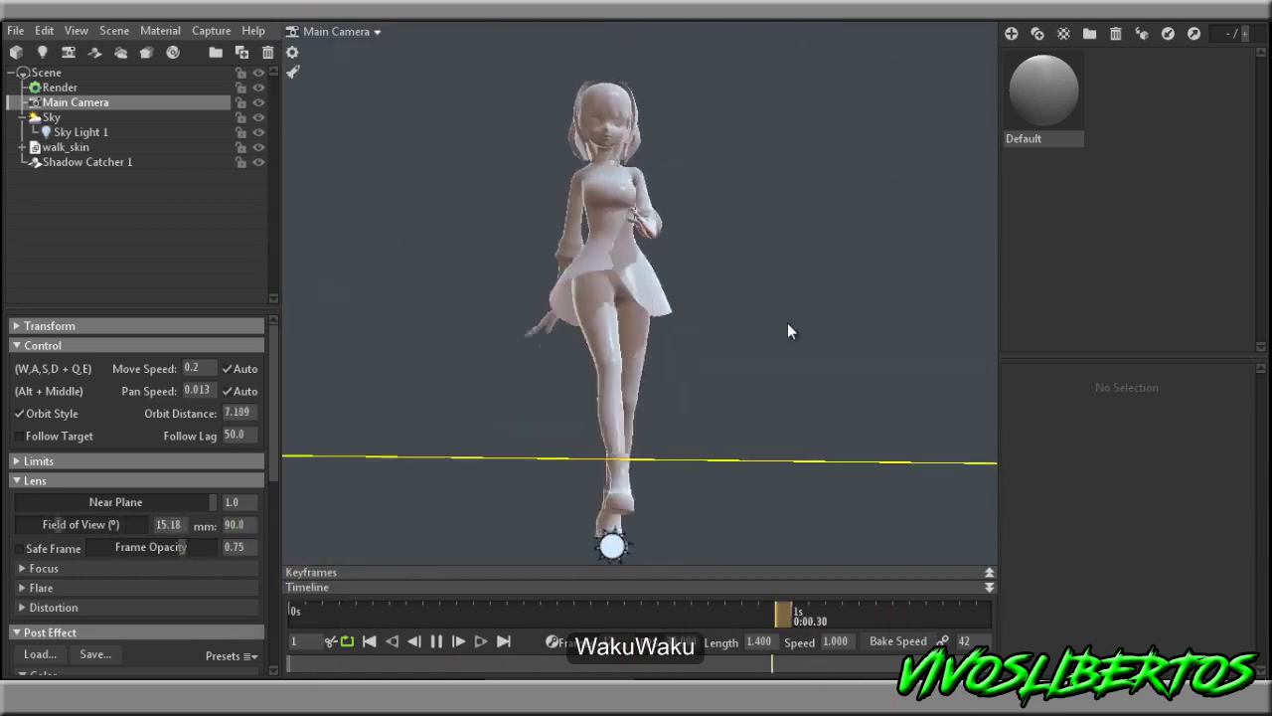
pyautogui.write('10')
pyautogui.press('Return')
pyautogui.scroll(5, 756, 437)
pyautogui.moveTo(757, 437)
pyautogui.mouseDown()
pyautogui.moveTo(898, 407)
pyautogui.moveTo(779, 399)
pyautogui.mouseUp()
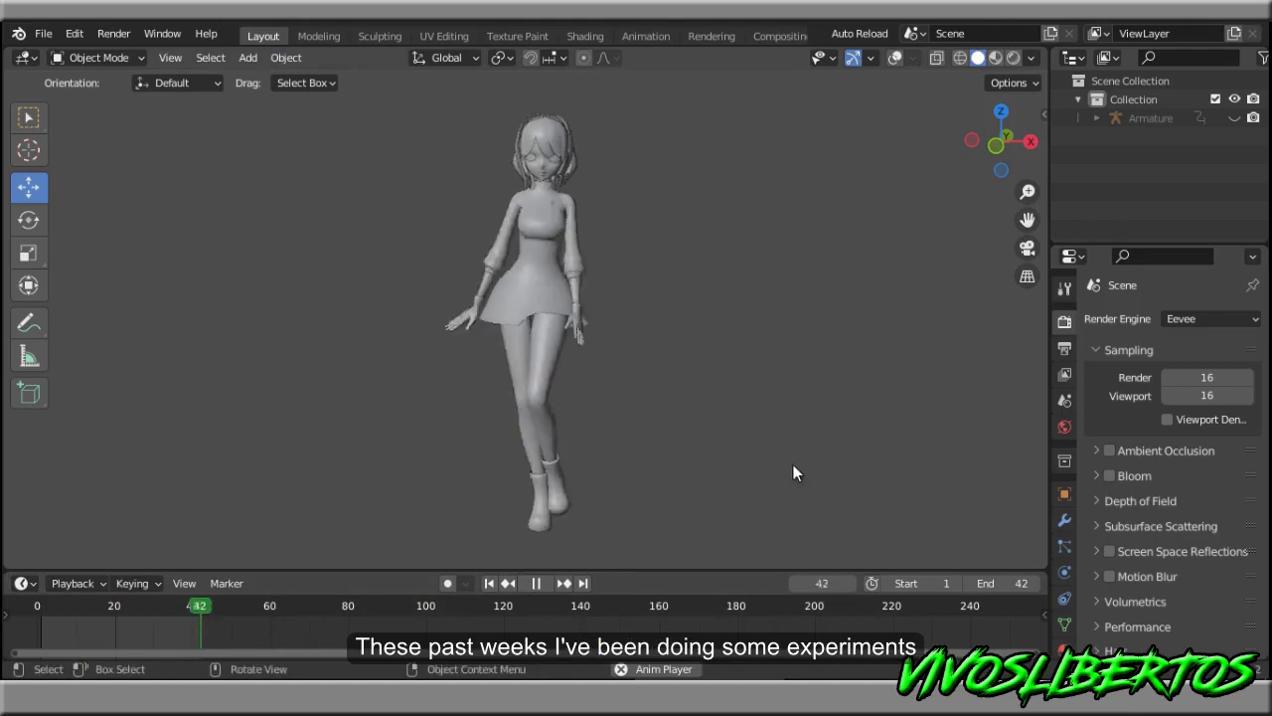
# Compare Material Preview and Solid shading with overlays on, orbiting to a near-front view.
pyautogui.moveTo(390, 439)
pyautogui.mouseDown(button='middle')
pyautogui.moveTo(267, 444)
pyautogui.moveTo(903, 454)
pyautogui.moveTo(624, 431)
pyautogui.mouseUp(button='middle')
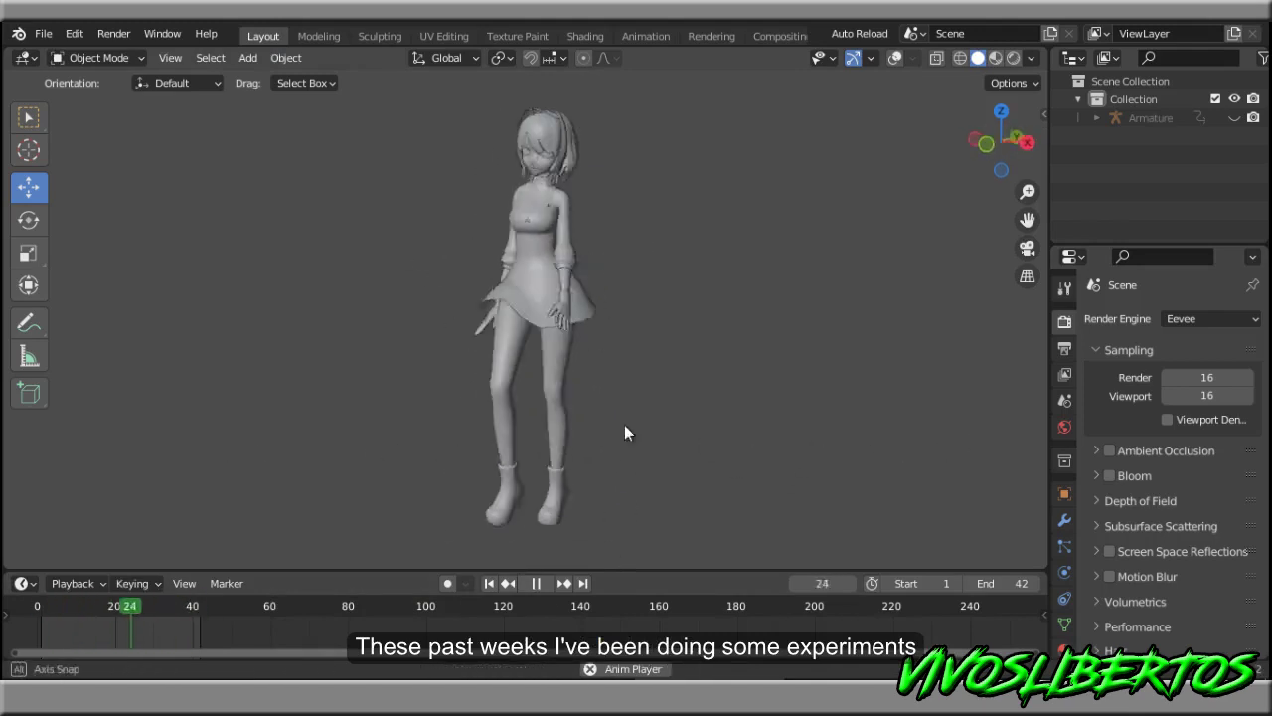
pyautogui.click(995, 57)
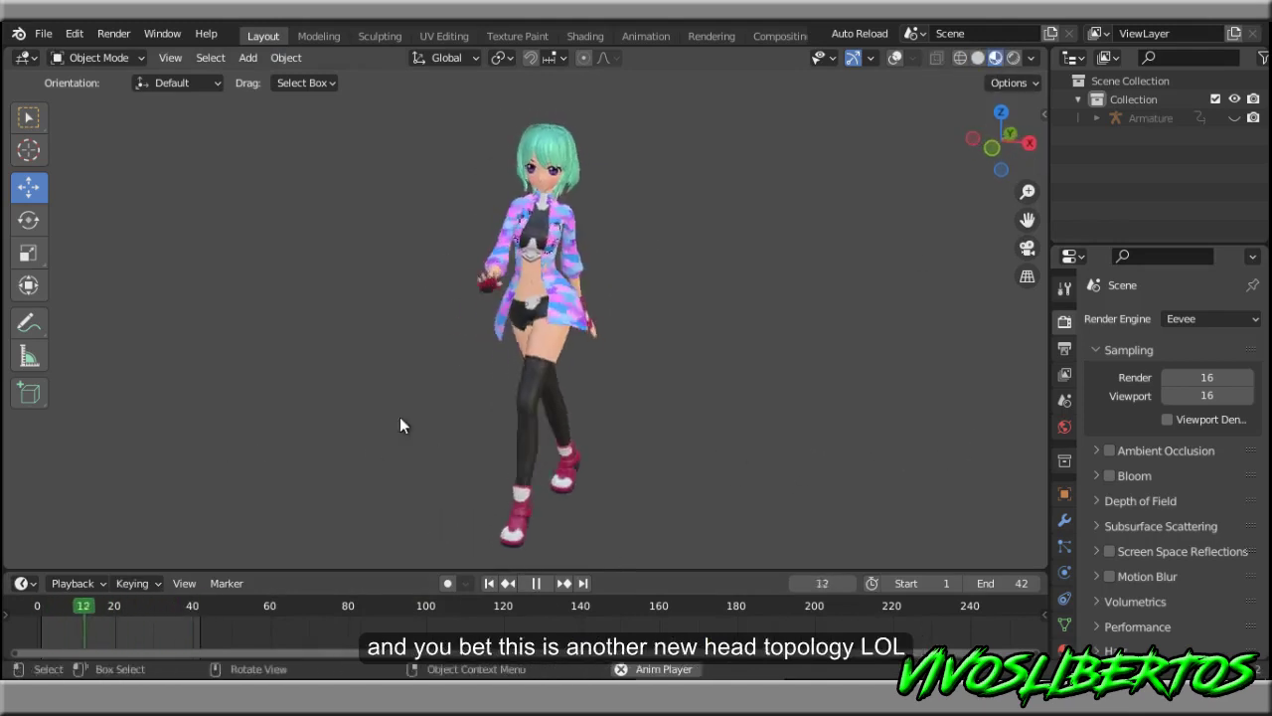
pyautogui.click(895, 58)
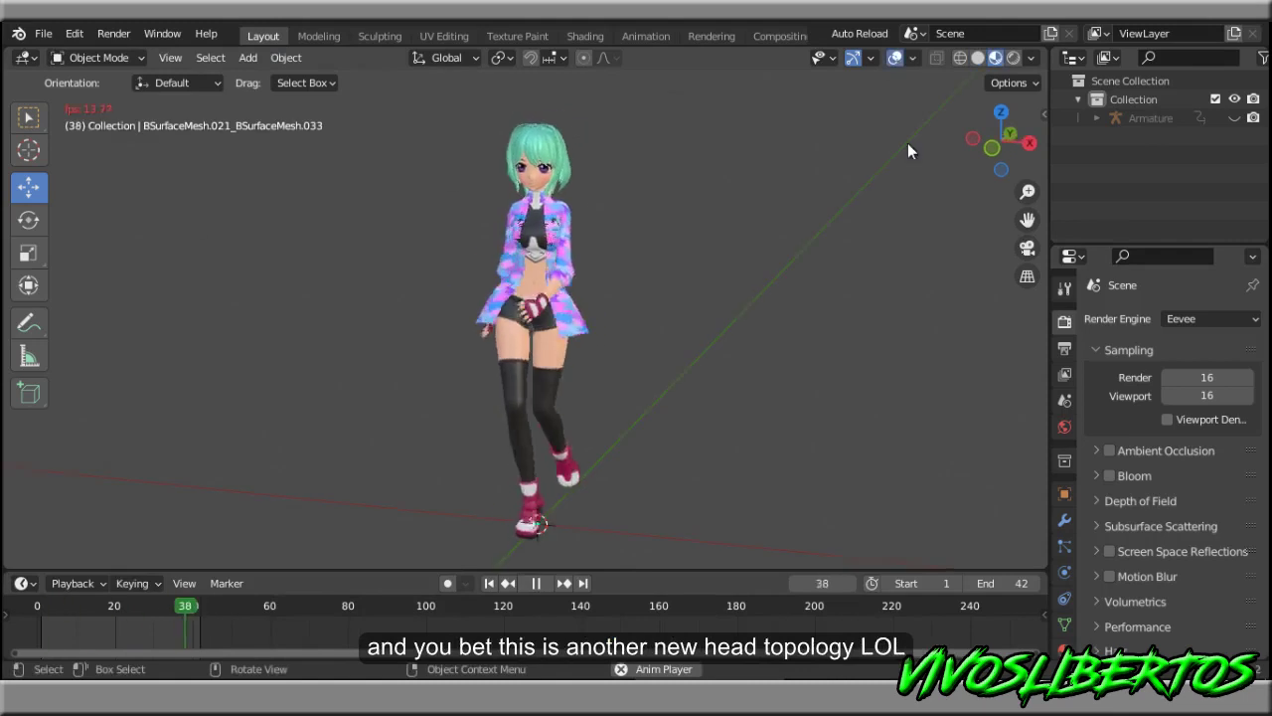
pyautogui.moveTo(559, 368); pyautogui.dragTo(308, 358, button='middle')
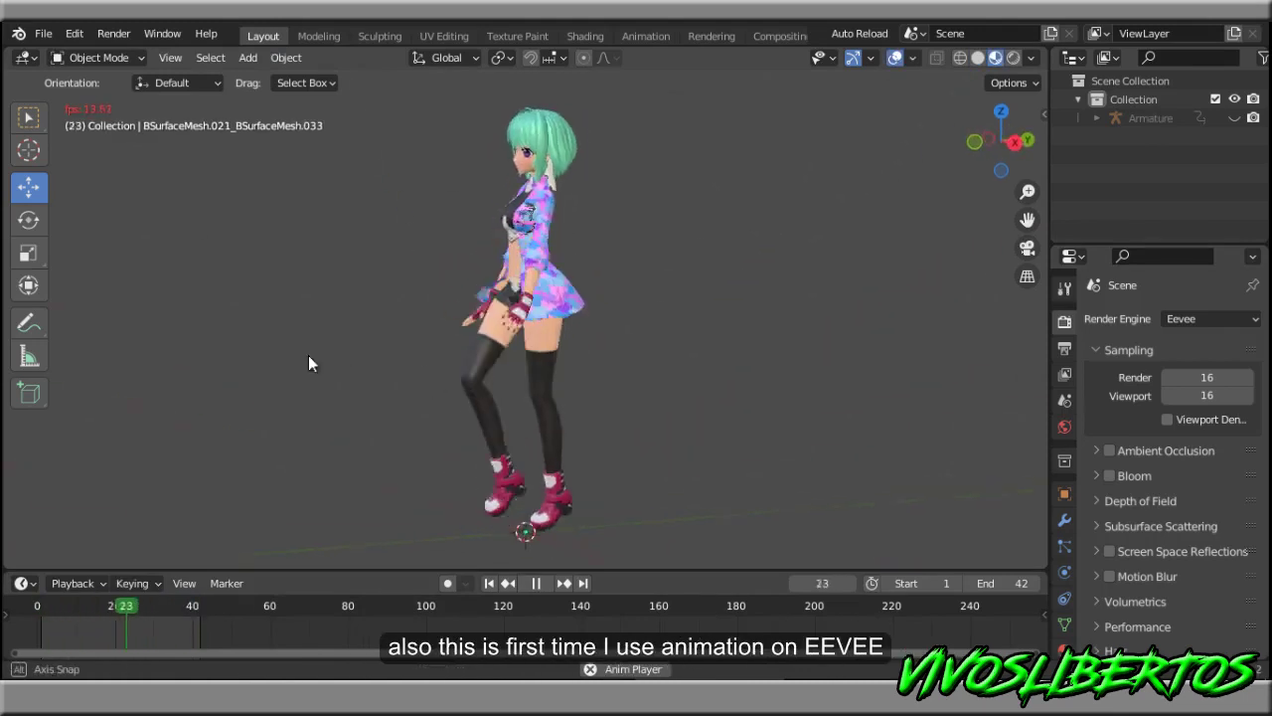
pyautogui.click(977, 58)
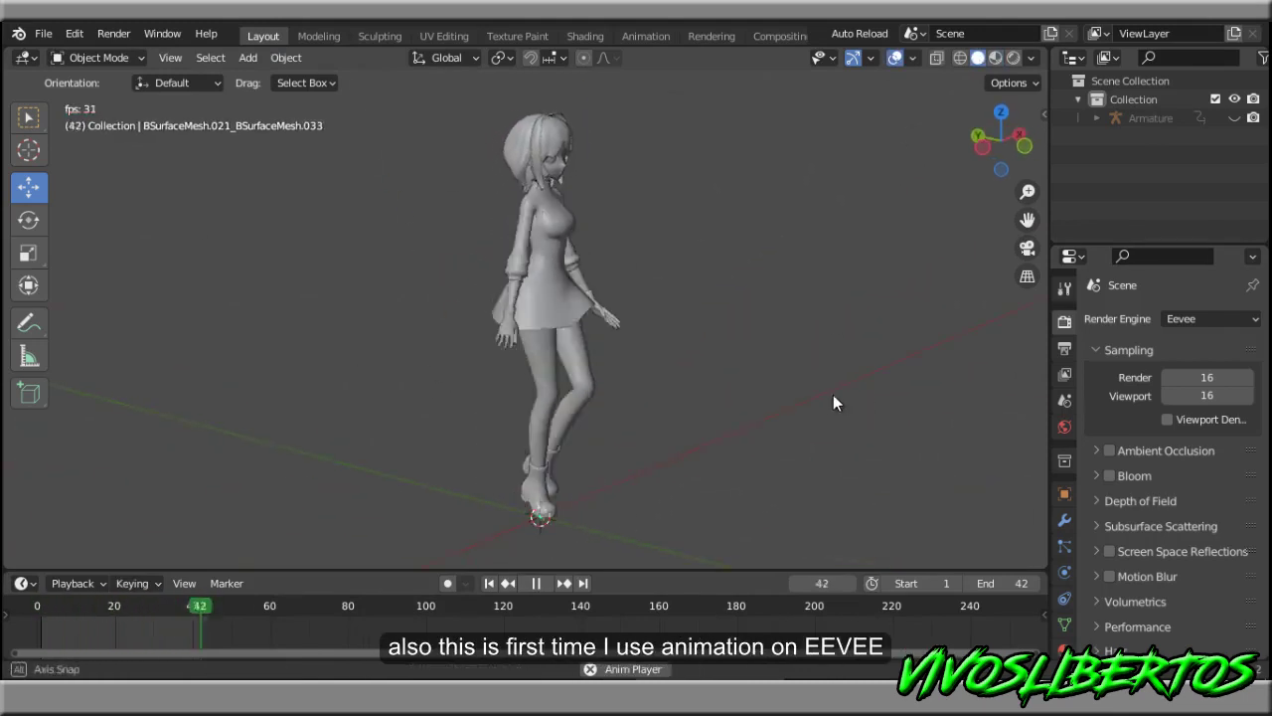
pyautogui.moveTo(833, 395); pyautogui.dragTo(609, 394, button='middle')
pyautogui.moveTo(803, 395); pyautogui.dragTo(717, 393, button='middle')
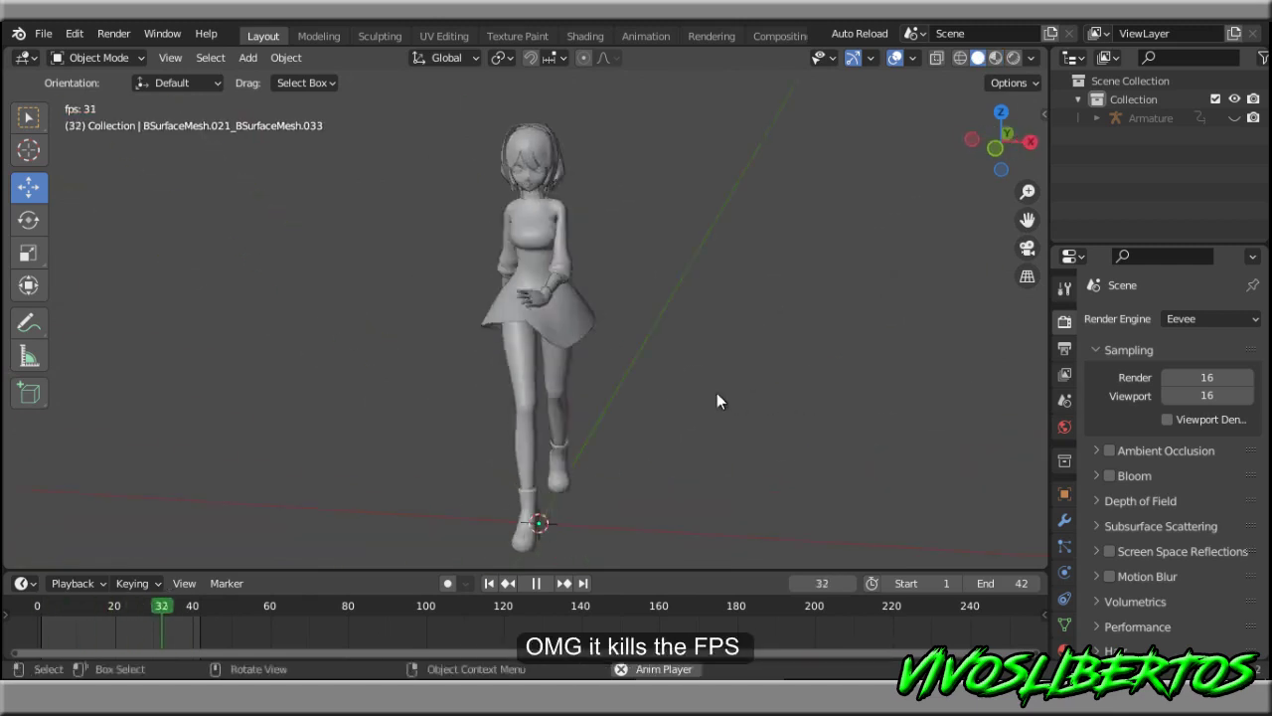
# Stop the walk playback and show the textured character in a maximized viewport.
pyautogui.click(536, 583)
pyautogui.click(995, 57)
pyautogui.hotkey('ctrl', 'space')
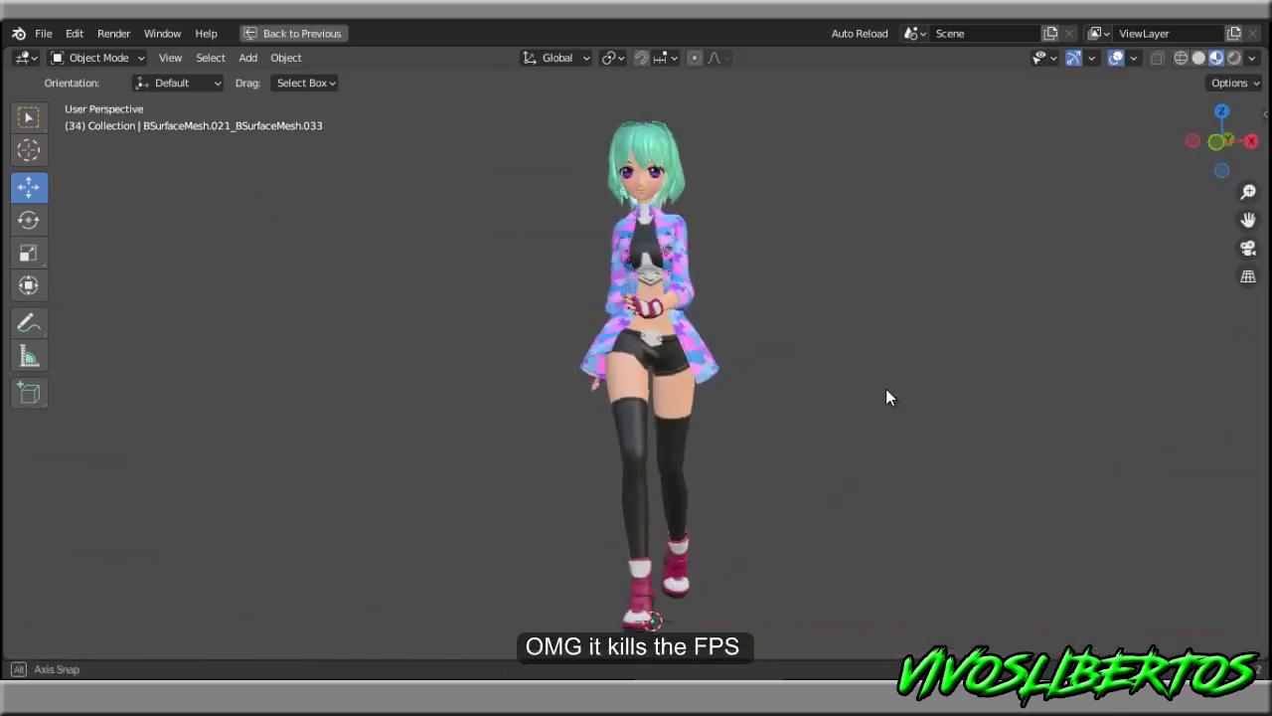
# Select the BSurfaceMesh.020_BSurfaceMesh.025 mesh, restart playback and re-maximize the viewport.
pyautogui.moveTo(865, 310)
pyautogui.mouseDown(button='middle')
pyautogui.moveTo(839, 315)
pyautogui.moveTo(805, 279)
pyautogui.moveTo(646, 476)
pyautogui.moveTo(847, 459)
pyautogui.mouseUp(button='middle')
pyautogui.click(641, 447)
pyautogui.scroll(3, 848, 459)
pyautogui.hotkey('ctrl', 'space')
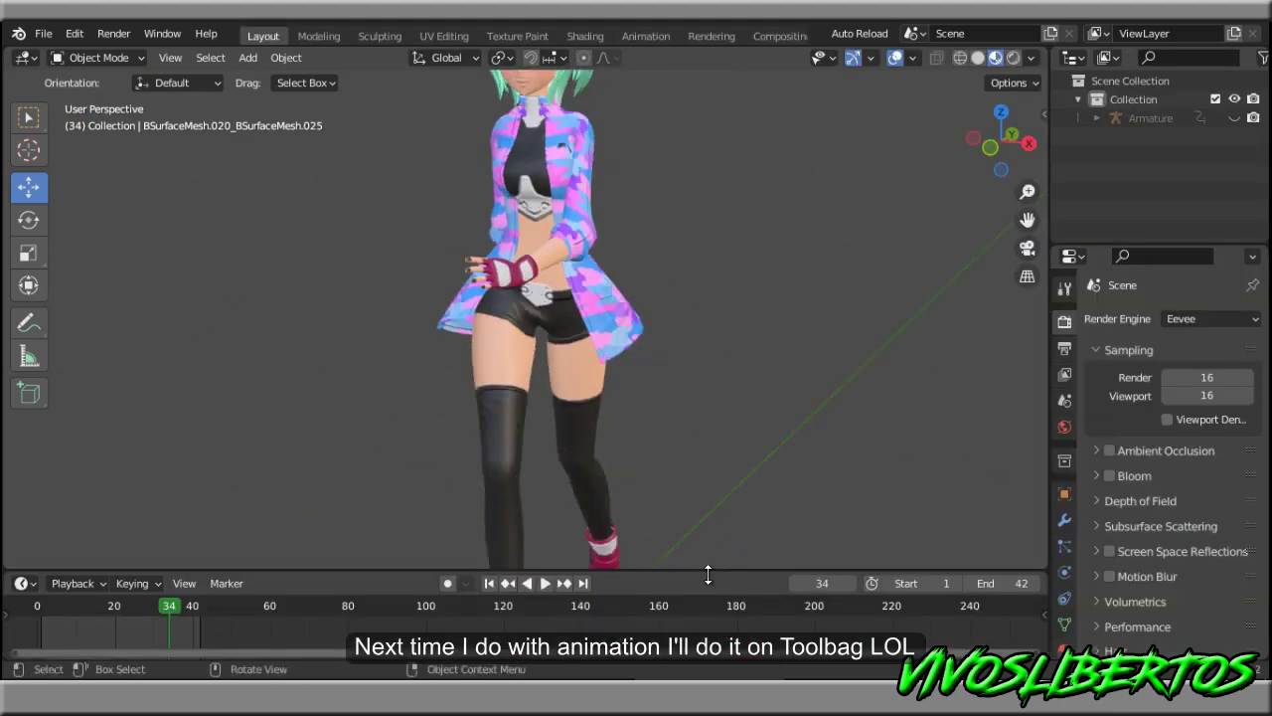
pyautogui.click(546, 585)
pyautogui.moveTo(596, 413)
pyautogui.mouseDown(button='middle')
pyautogui.moveTo(780, 401)
pyautogui.moveTo(635, 406)
pyautogui.mouseUp(button='middle')
pyautogui.hotkey('ctrl', 'space')
# Select the hair, apply a Link/Transfer Data option, and save the blend file.
pyautogui.moveTo(779, 396); pyautogui.dragTo(831, 410, button='middle')
pyautogui.moveTo(895, 462)
pyautogui.mouseDown(button='middle')
pyautogui.moveTo(541, 428)
pyautogui.moveTo(553, 434)
pyautogui.mouseUp(button='middle')
pyautogui.click(553, 435)
pyautogui.hotkey('ctrl', 'l')
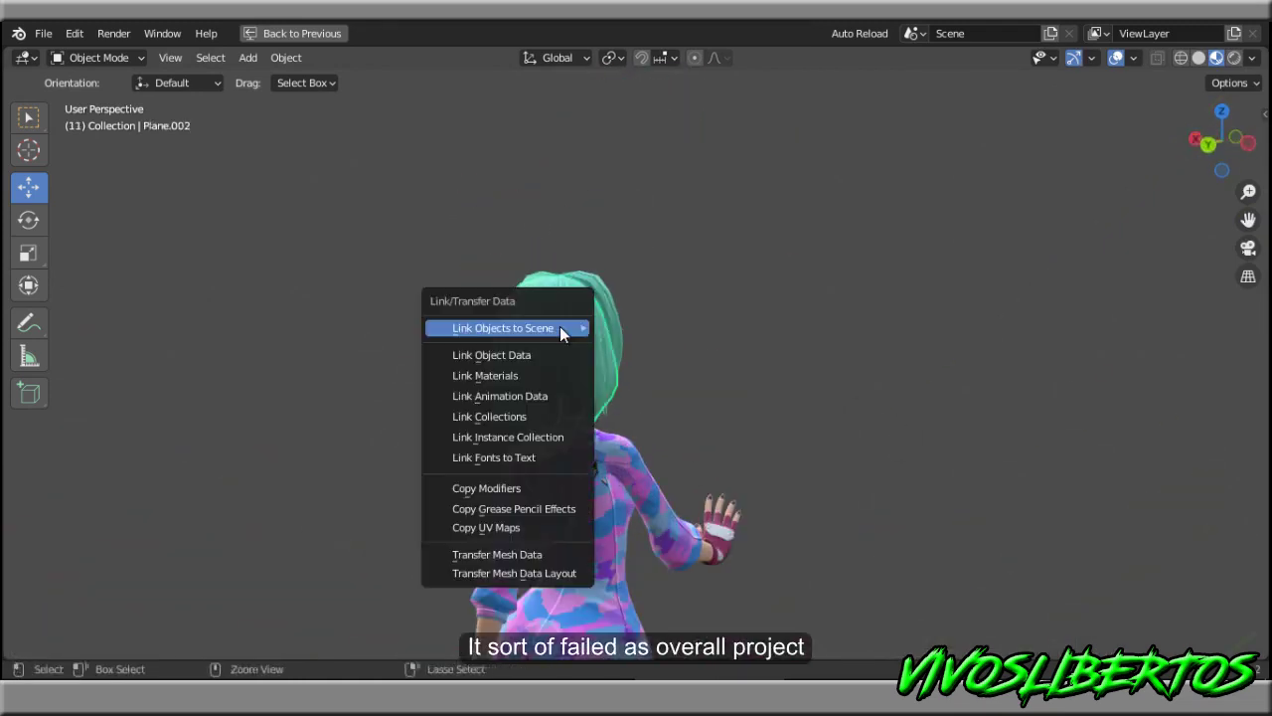
pyautogui.click(540, 357)
pyautogui.hotkey('ctrl', 's')
# Select the camo jacket, try sliding it off to the left, then undo the move.
pyautogui.moveTo(817, 378)
pyautogui.keyDown('alt'); pyautogui.mouseDown(button='middle')
pyautogui.moveTo(597, 416)
pyautogui.moveTo(1021, 437)
pyautogui.moveTo(852, 411)
pyautogui.moveTo(608, 414)
pyautogui.moveTo(925, 418)
pyautogui.mouseUp(button='middle'); pyautogui.keyUp('alt')
pyautogui.scroll(3, 924, 418)
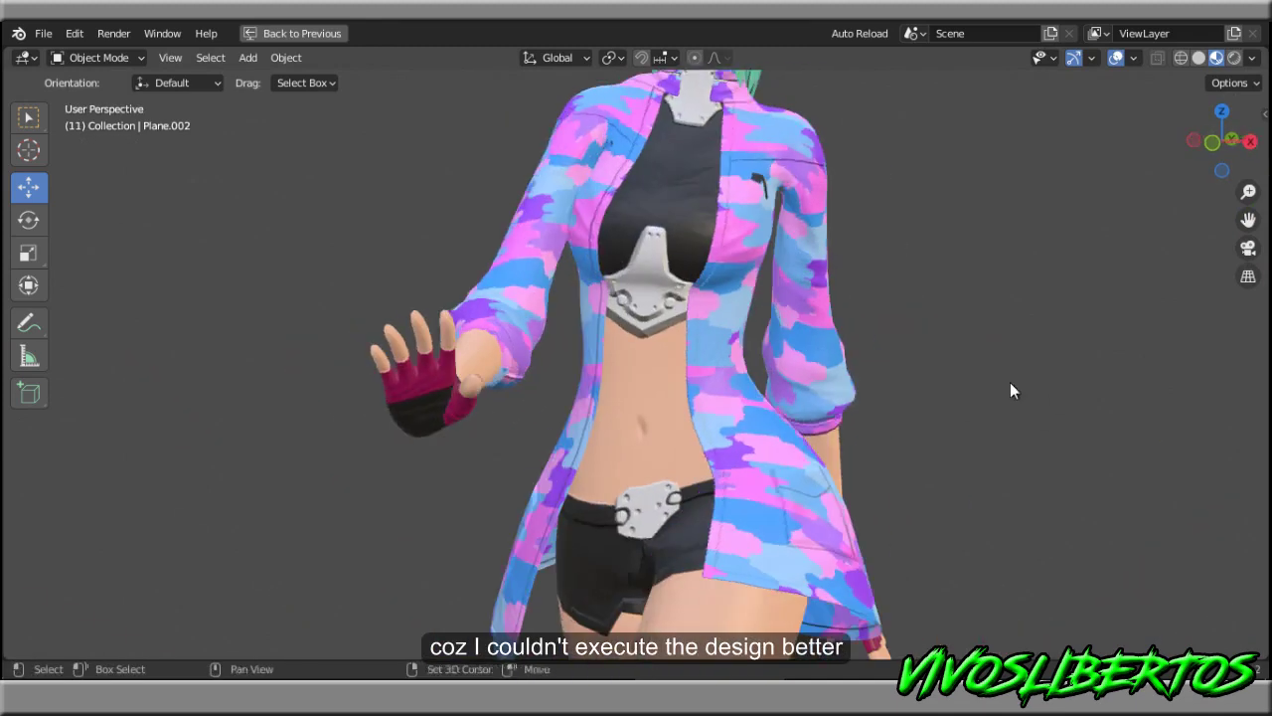
pyautogui.moveTo(932, 347)
pyautogui.mouseDown(button='middle')
pyautogui.moveTo(988, 332)
pyautogui.moveTo(926, 383)
pyautogui.moveTo(770, 395)
pyautogui.moveTo(904, 434)
pyautogui.moveTo(750, 443)
pyautogui.moveTo(840, 468)
pyautogui.moveTo(613, 432)
pyautogui.moveTo(660, 513)
pyautogui.moveTo(742, 437)
pyautogui.moveTo(569, 406)
pyautogui.moveTo(983, 385)
pyautogui.moveTo(1090, 431)
pyautogui.moveTo(890, 356)
pyautogui.mouseUp(button='middle')
pyautogui.scroll(-3, 890, 364)
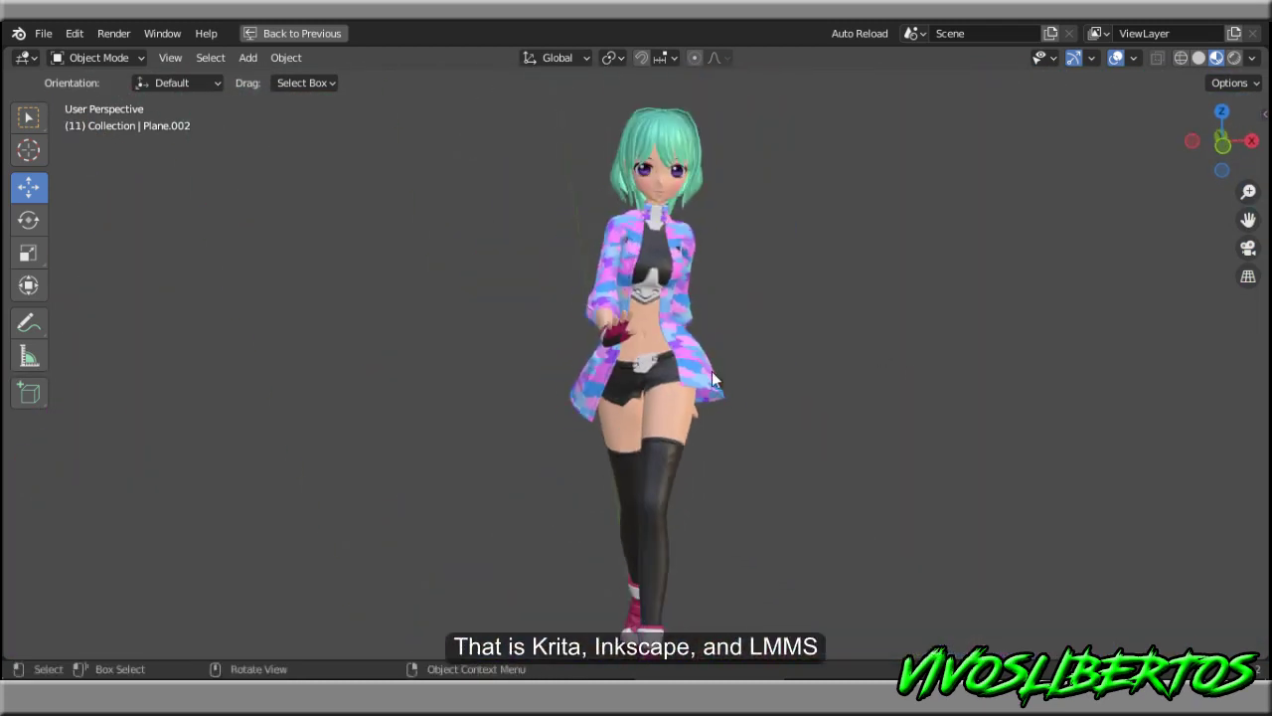
pyautogui.click(607, 328)
pyautogui.scroll(-2, 759, 540)
pyautogui.moveTo(716, 554); pyautogui.dragTo(588, 566)
pyautogui.hotkey('ctrl', 'z')
# Inspect the character in a front close-up, a low view of the boots, and full-body.
pyautogui.moveTo(844, 468)
pyautogui.mouseDown(button='middle')
pyautogui.moveTo(1082, 457)
pyautogui.moveTo(921, 476)
pyautogui.moveTo(889, 403)
pyautogui.moveTo(868, 503)
pyautogui.mouseUp(button='middle')
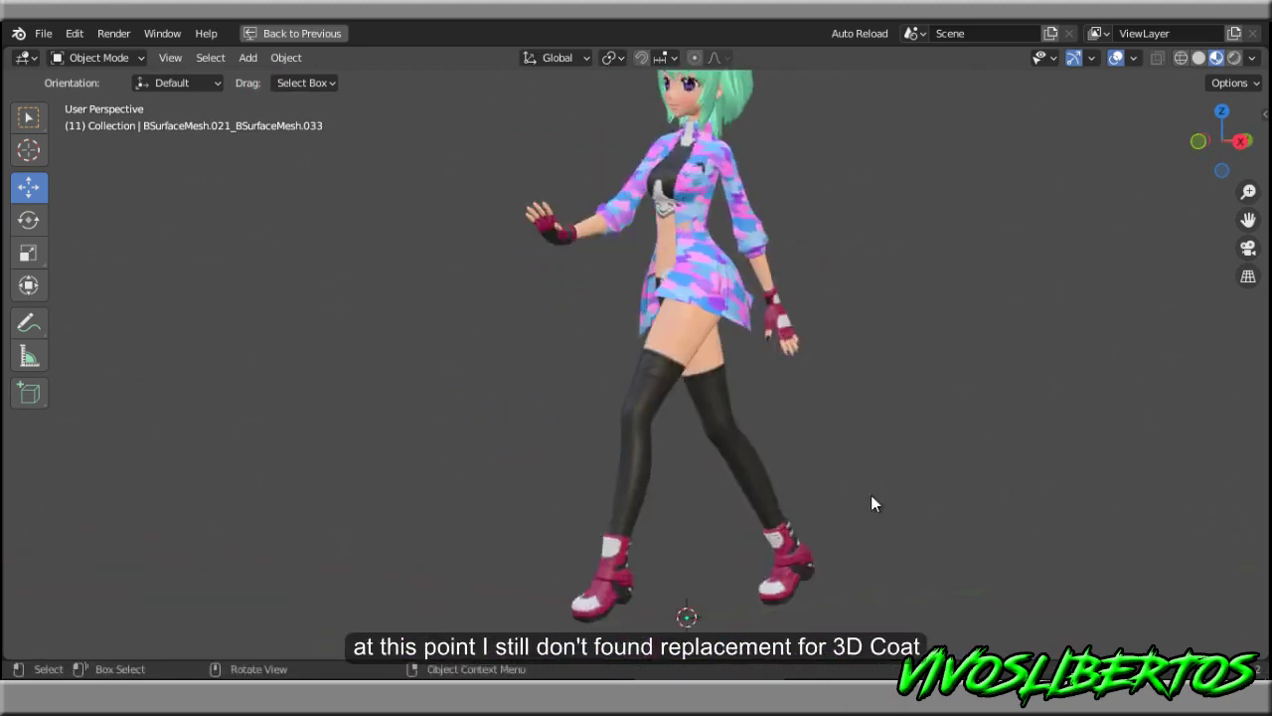
pyautogui.scroll(5, 673, 454)
pyautogui.moveTo(673, 454)
pyautogui.mouseDown(button='middle')
pyautogui.moveTo(585, 457)
pyautogui.moveTo(982, 419)
pyautogui.moveTo(477, 427)
pyautogui.moveTo(722, 343)
pyautogui.moveTo(789, 438)
pyautogui.moveTo(810, 392)
pyautogui.mouseUp(button='middle')
pyautogui.scroll(-3, 810, 391)
pyautogui.scroll(-2, 709, 383)
pyautogui.moveTo(710, 383); pyautogui.dragTo(833, 392, button='middle')
pyautogui.scroll(-2, 865, 422)
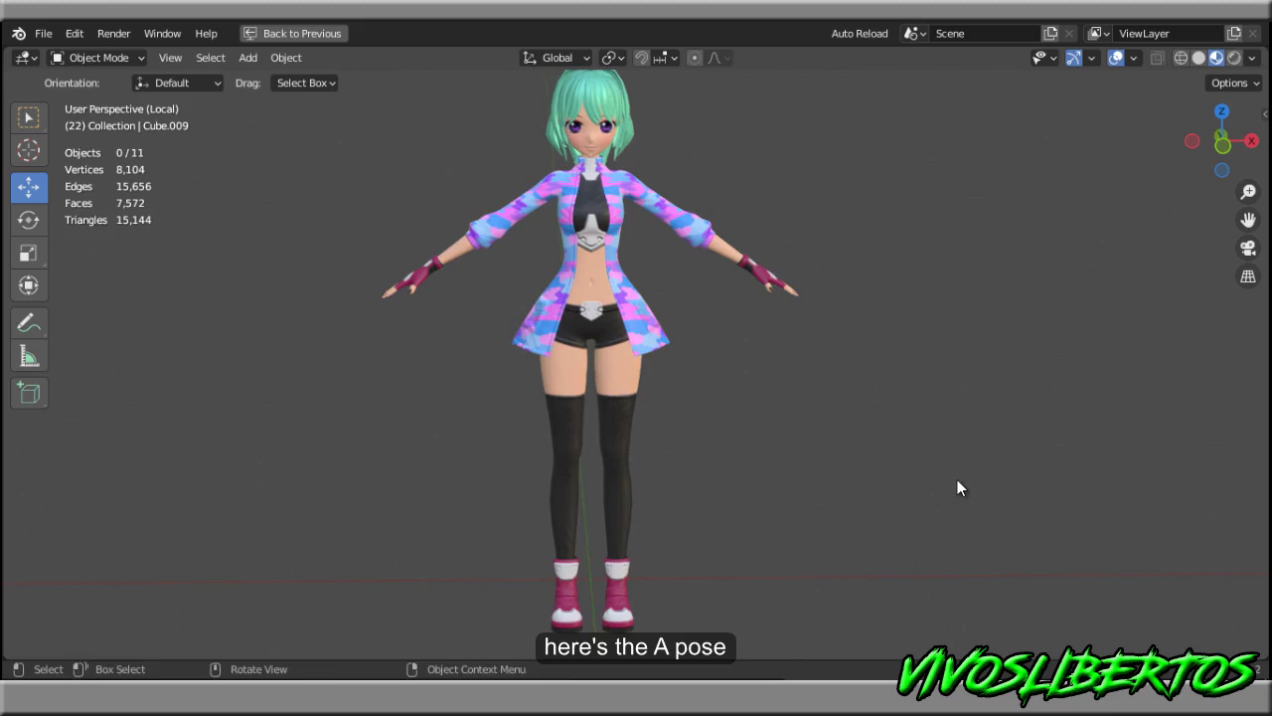
# From a front view, slide the camo jacket left off the character, then check her from behind.
pyautogui.keyDown('alt'); pyautogui.moveTo(957, 479); pyautogui.dragTo(814, 522, button='middle'); pyautogui.keyUp('alt')
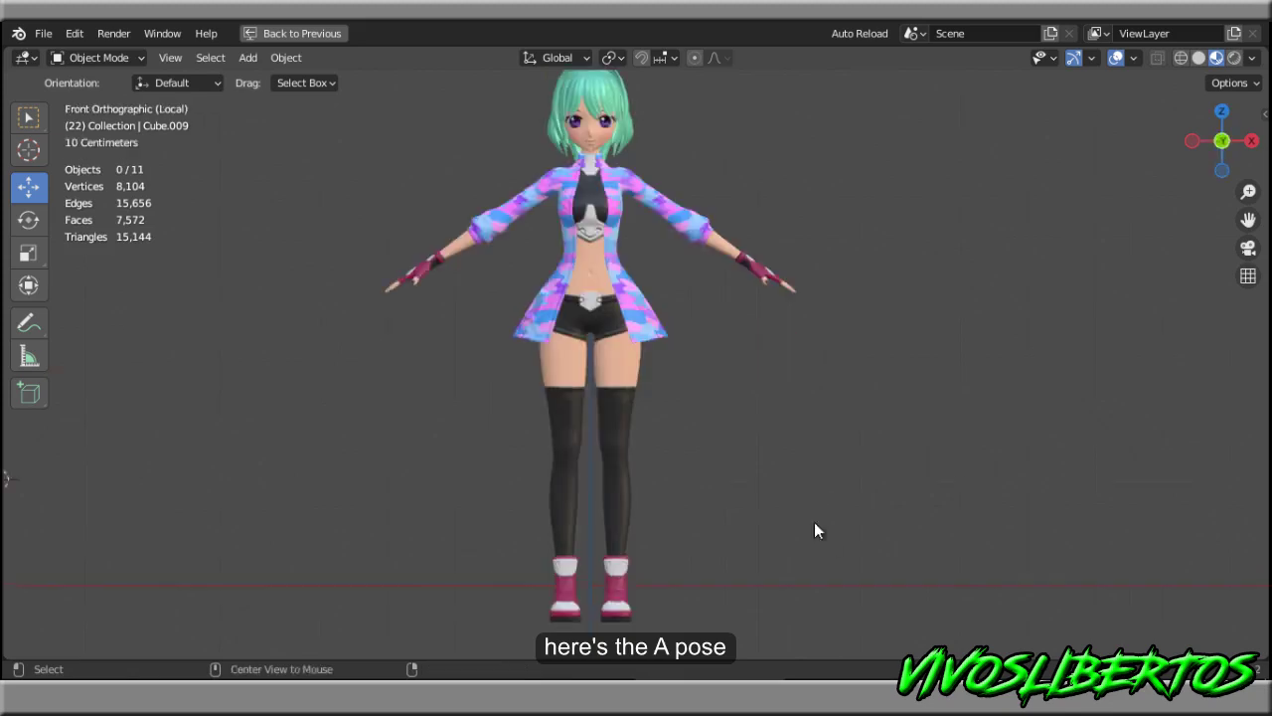
pyautogui.moveTo(686, 341); pyautogui.dragTo(810, 466)
pyautogui.scroll(2, 810, 467)
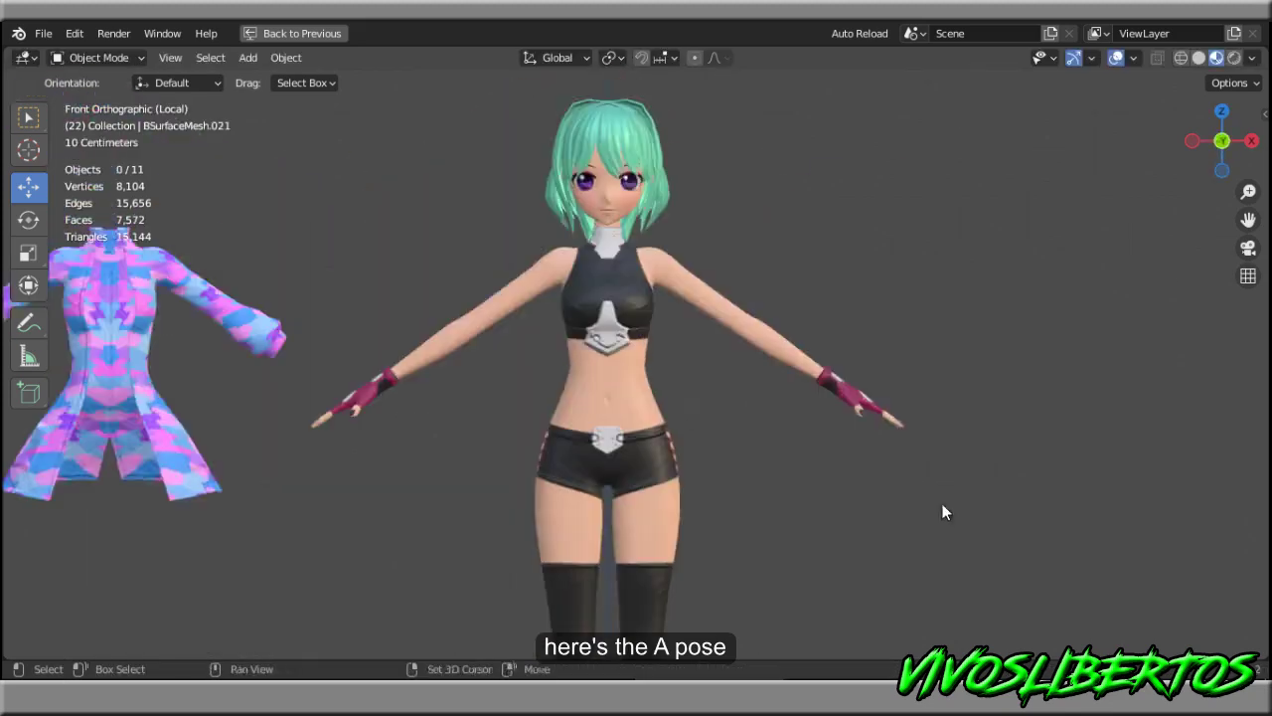
pyautogui.scroll(-2, 855, 467)
pyautogui.moveTo(961, 442)
pyautogui.keyDown('alt'); pyautogui.mouseDown(button='middle')
pyautogui.moveTo(821, 455)
pyautogui.moveTo(914, 469)
pyautogui.moveTo(981, 456)
pyautogui.mouseUp(button='middle'); pyautogui.keyUp('alt')
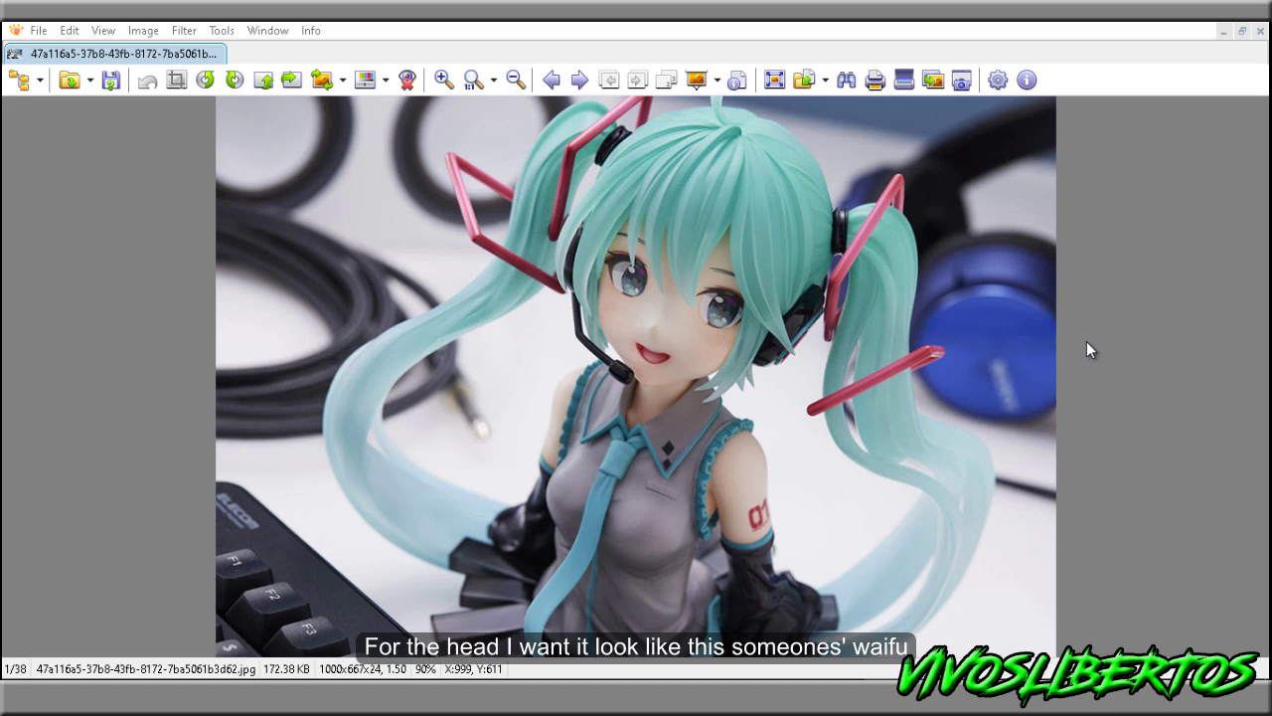
# Step through the references from image 4/38 to 14/38, tof001.jpg.
pyautogui.scroll(-1, 914, 325)
pyautogui.scroll(-1, 914, 325)
pyautogui.scroll(1, 913, 325)
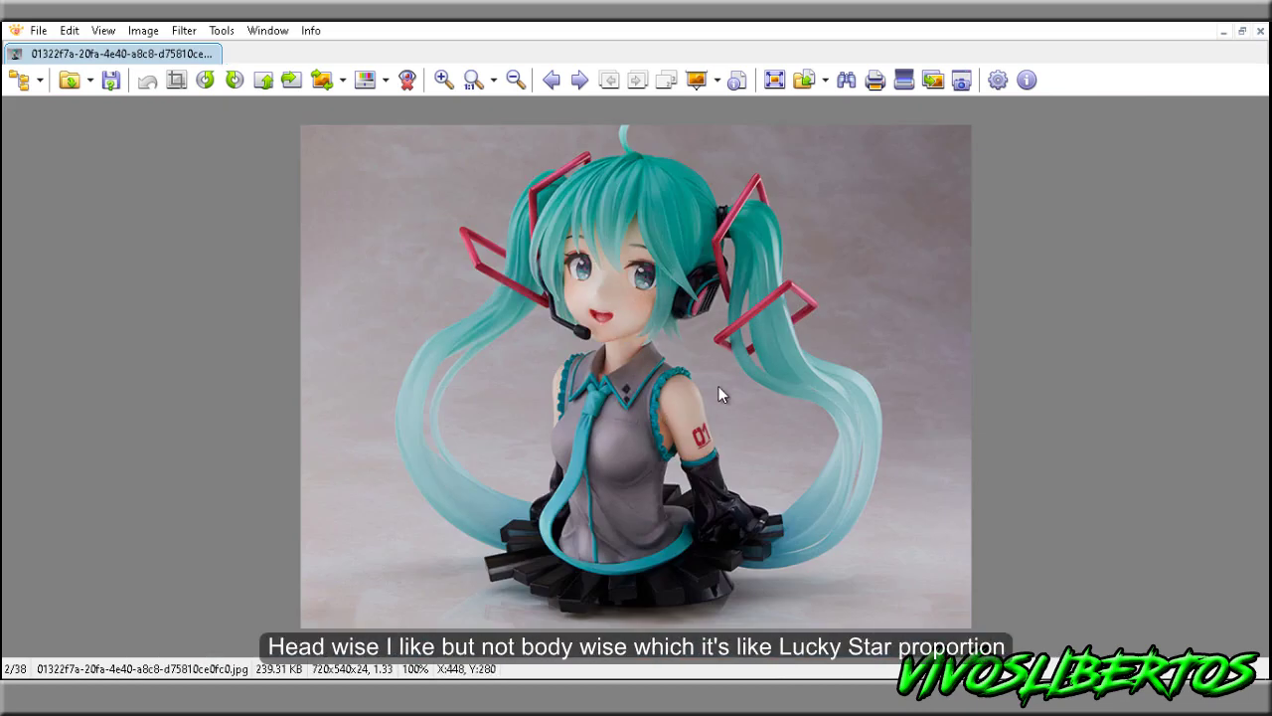
pyautogui.scroll(-1, 719, 395)
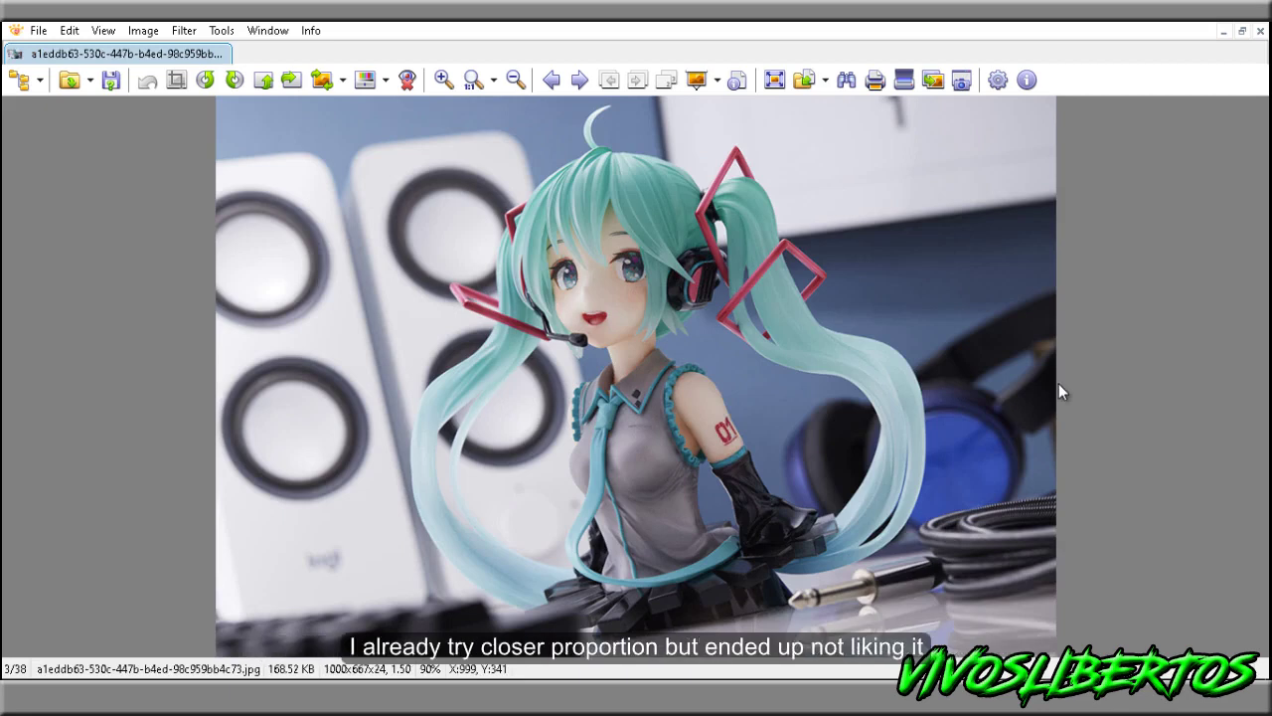
pyautogui.scroll(-1, 1059, 384)
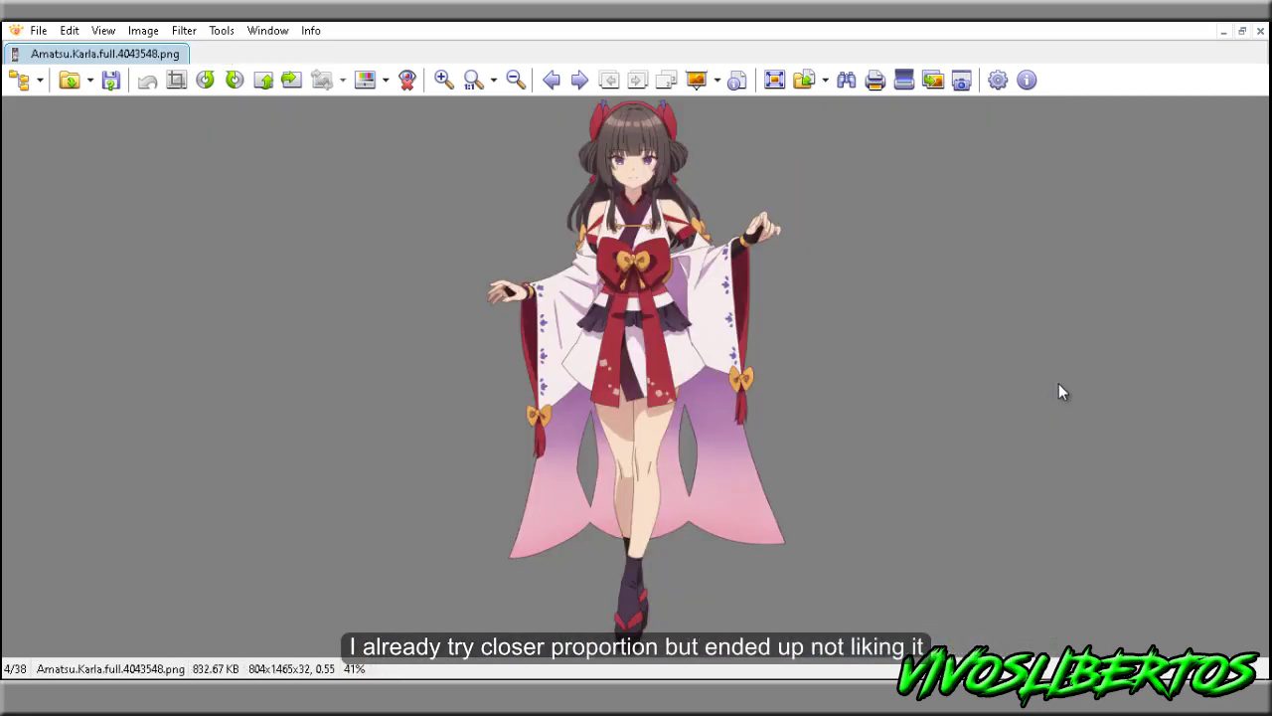
pyautogui.scroll(-1, 1058, 383)
pyautogui.scroll(-1, 1058, 384)
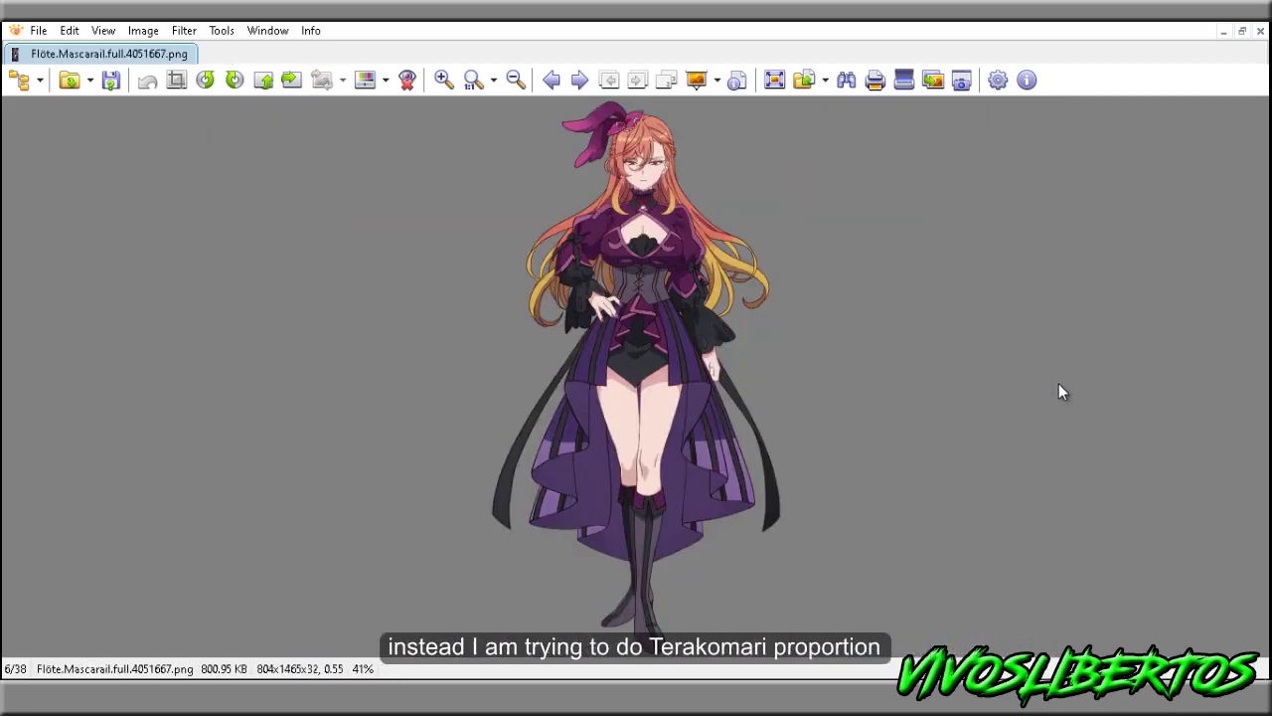
pyautogui.scroll(-1, 1059, 391)
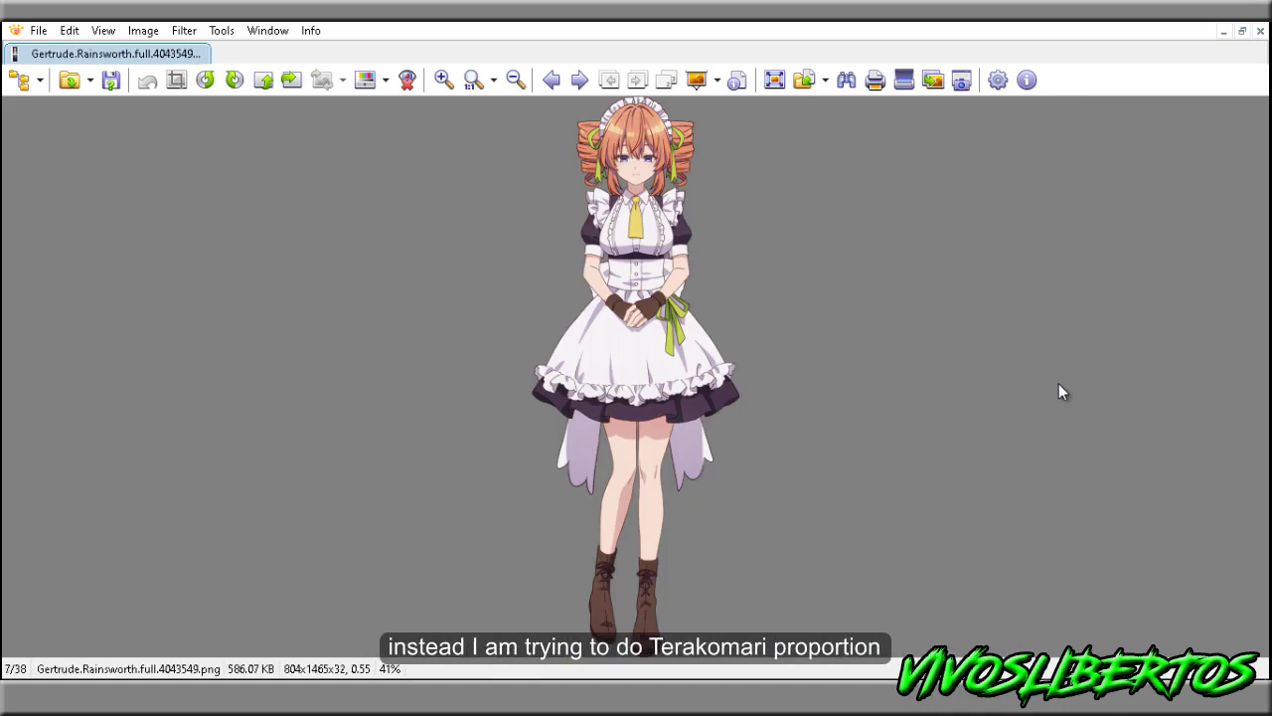
pyautogui.scroll(-1, 1061, 391)
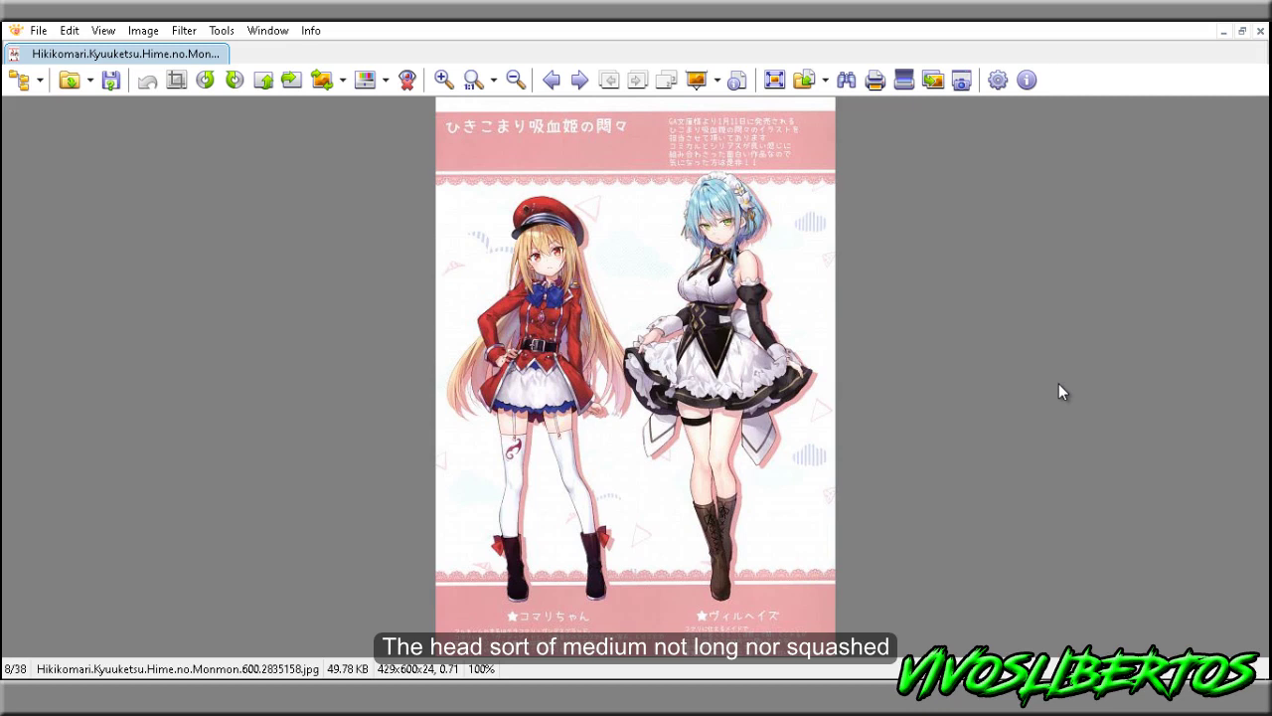
pyautogui.scroll(-1, 1058, 390)
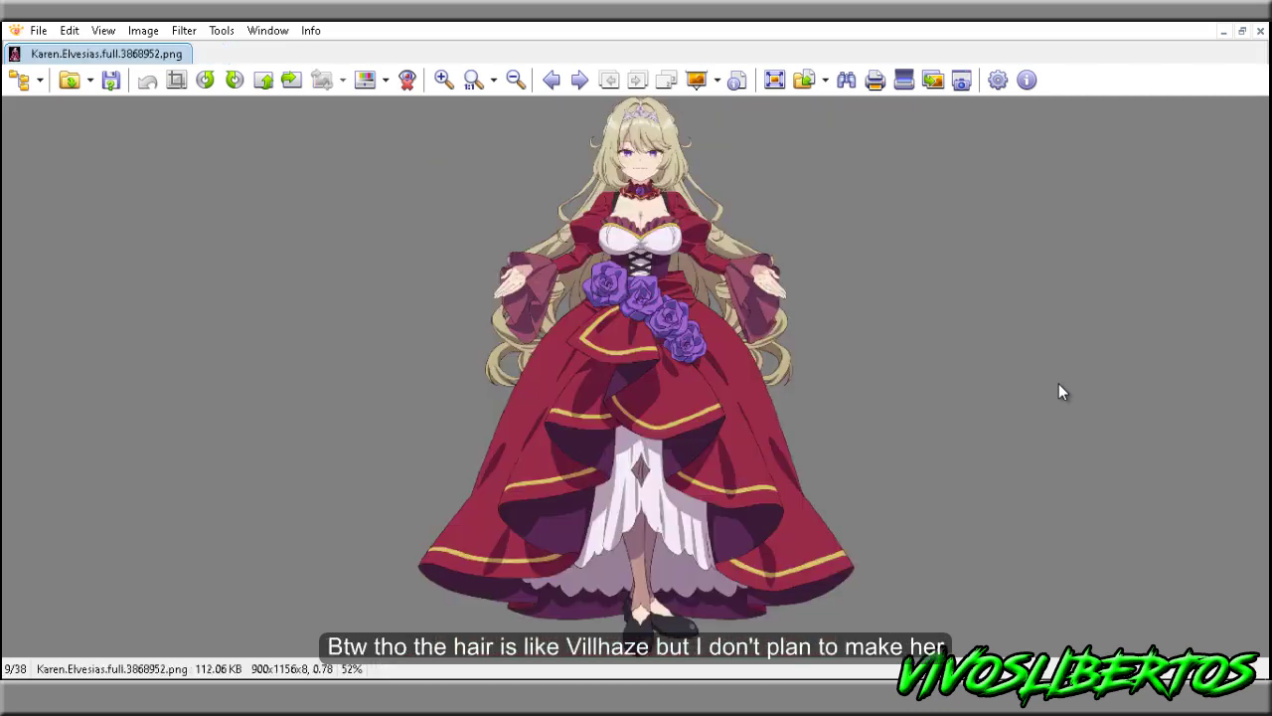
pyautogui.scroll(-1, 1058, 391)
pyautogui.scroll(-1, 1058, 385)
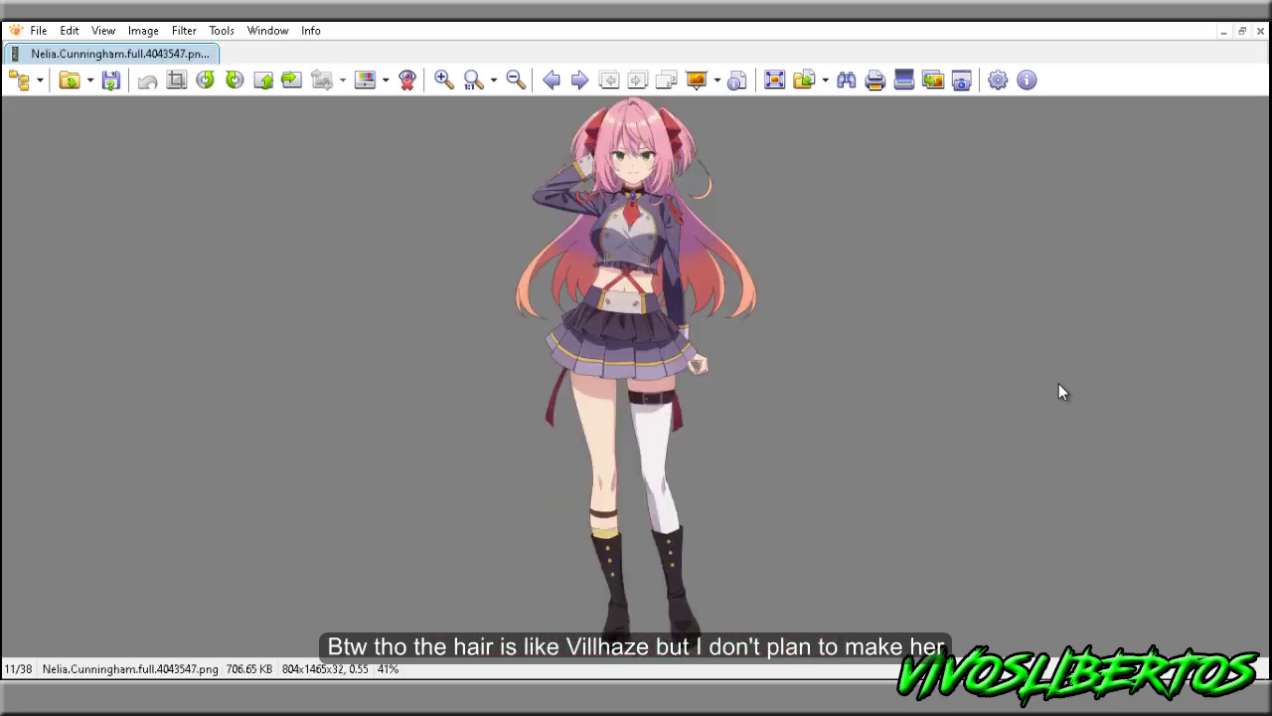
pyautogui.scroll(-1, 1058, 384)
pyautogui.scroll(-1, 1058, 385)
# Page through the tof outfit screenshots, zooming in on tof009 and tof009a.
pyautogui.scroll(-1, 1059, 391)
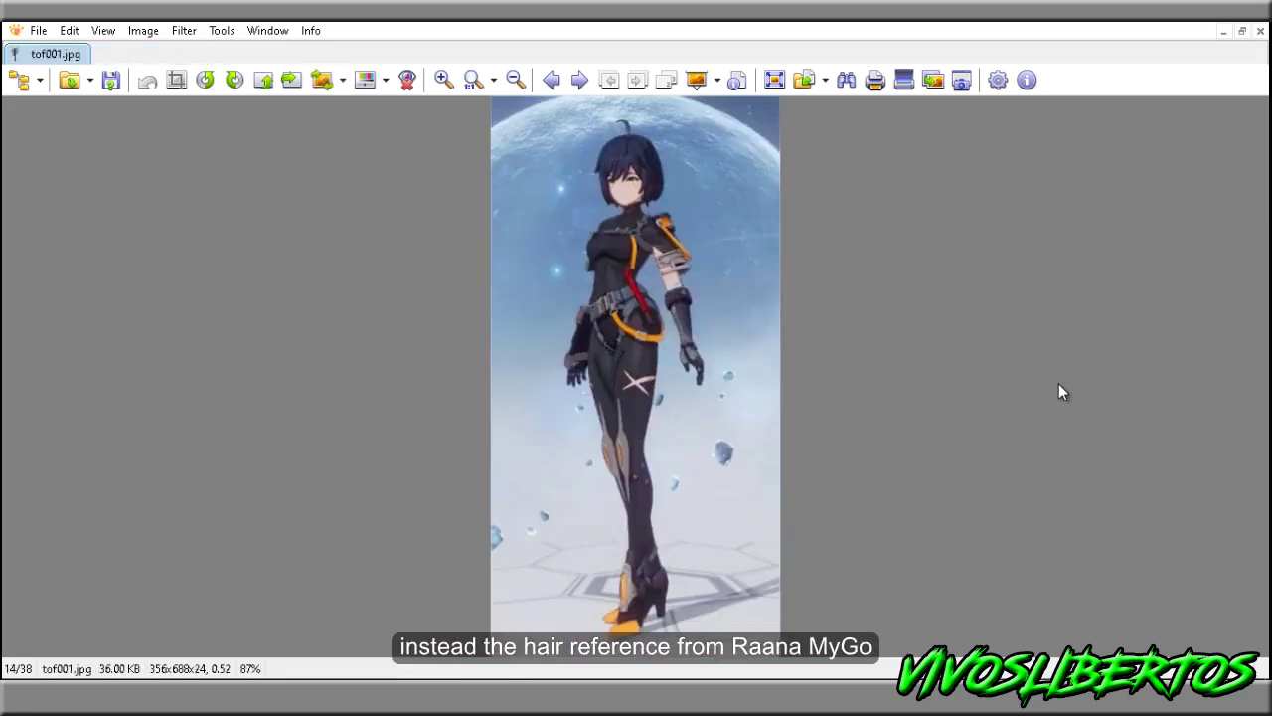
pyautogui.scroll(1, 1059, 390)
pyautogui.scroll(-1, 1058, 390)
pyautogui.scroll(-1, 1059, 391)
pyautogui.scroll(-1, 1058, 390)
pyautogui.scroll(-1, 1059, 391)
pyautogui.scroll(-1, 1059, 391)
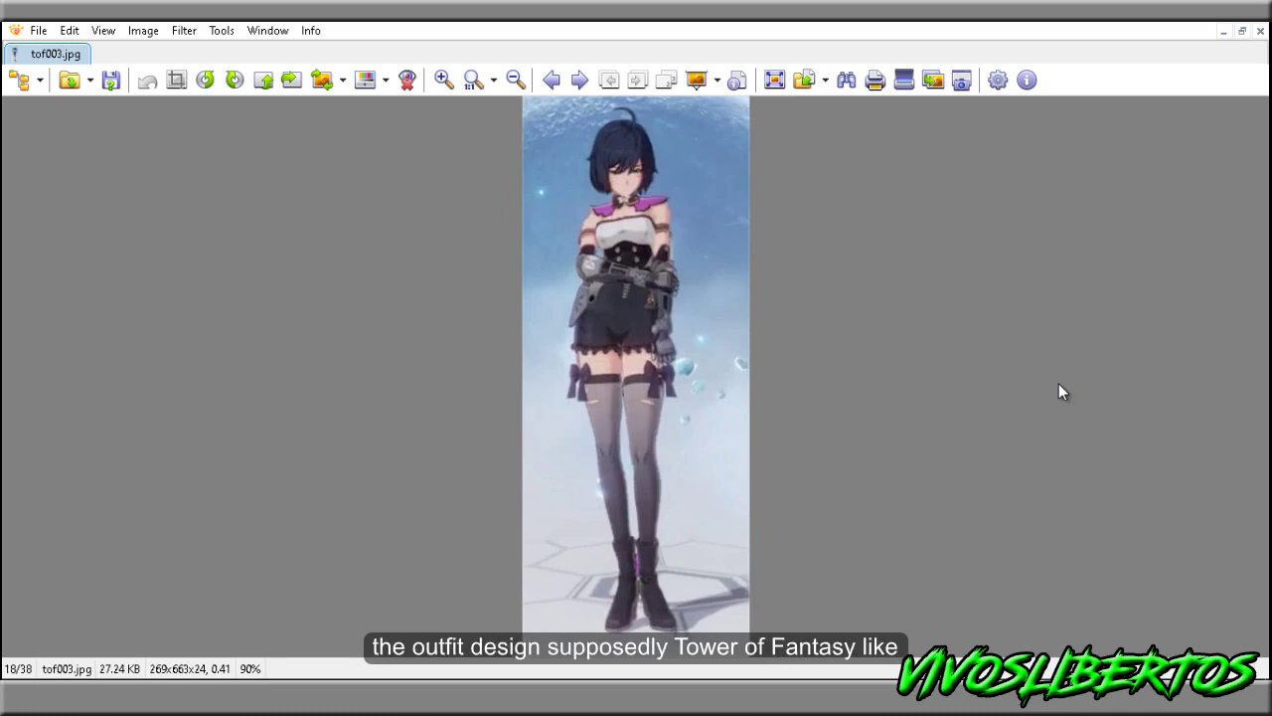
pyautogui.scroll(-1, 1059, 385)
pyautogui.scroll(-1, 1059, 384)
pyautogui.scroll(-1, 1059, 385)
pyautogui.scroll(1, 1059, 384)
pyautogui.scroll(-1, 1058, 386)
pyautogui.scroll(1, 1059, 386)
pyautogui.scroll(-1, 1058, 385)
pyautogui.scroll(1, 1058, 386)
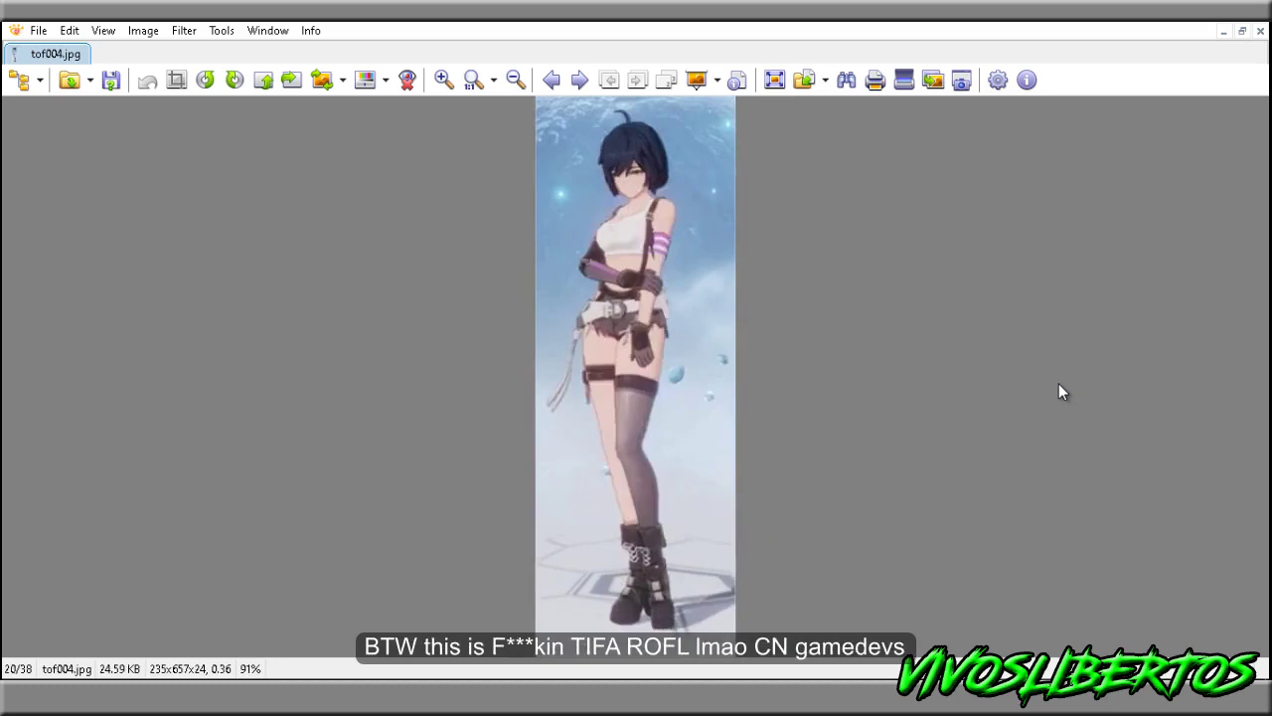
pyautogui.scroll(-2, 1059, 385)
pyautogui.scroll(-1, 1058, 383)
pyautogui.scroll(1, 1058, 384)
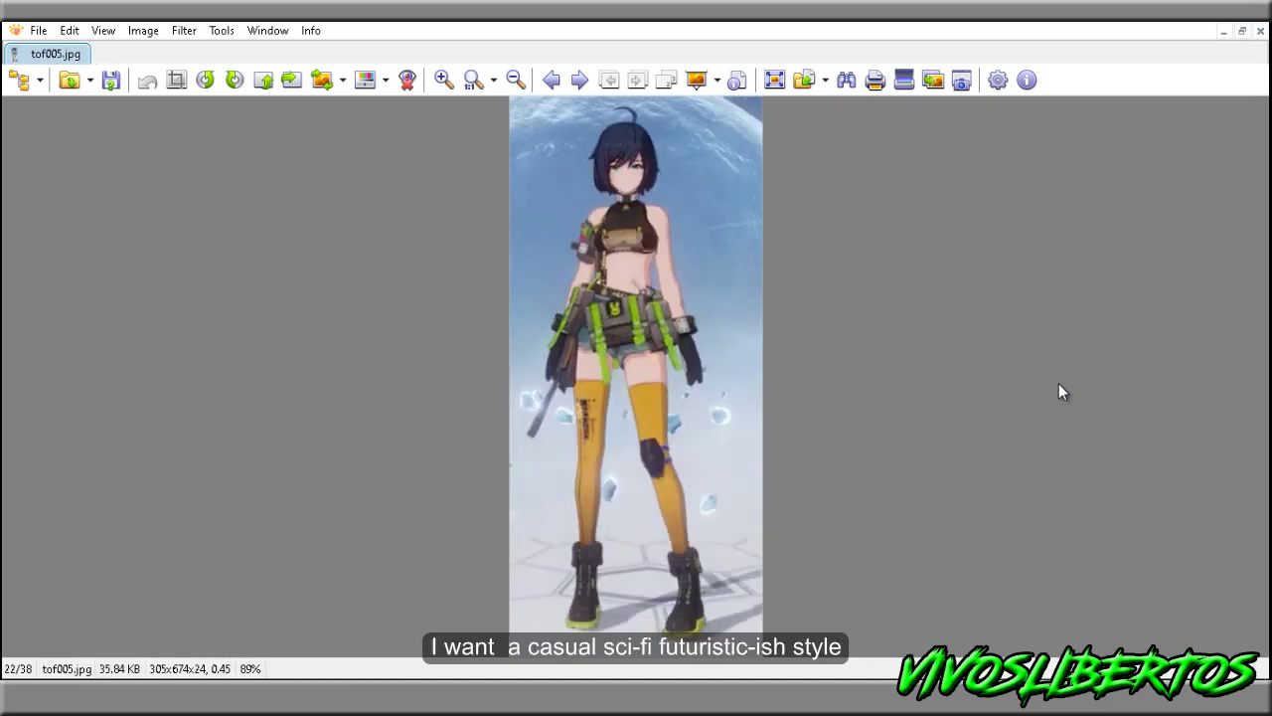
pyautogui.scroll(-2, 1059, 392)
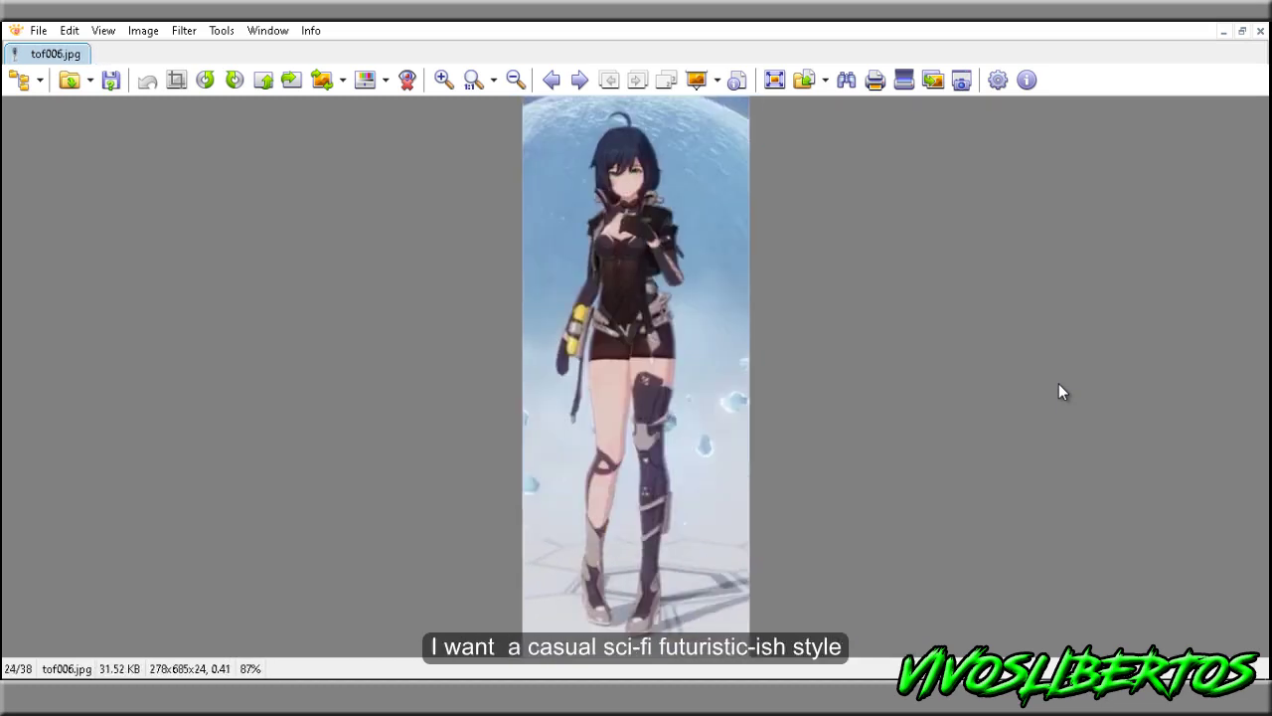
pyautogui.scroll(-2, 1058, 384)
pyautogui.scroll(-2, 1058, 383)
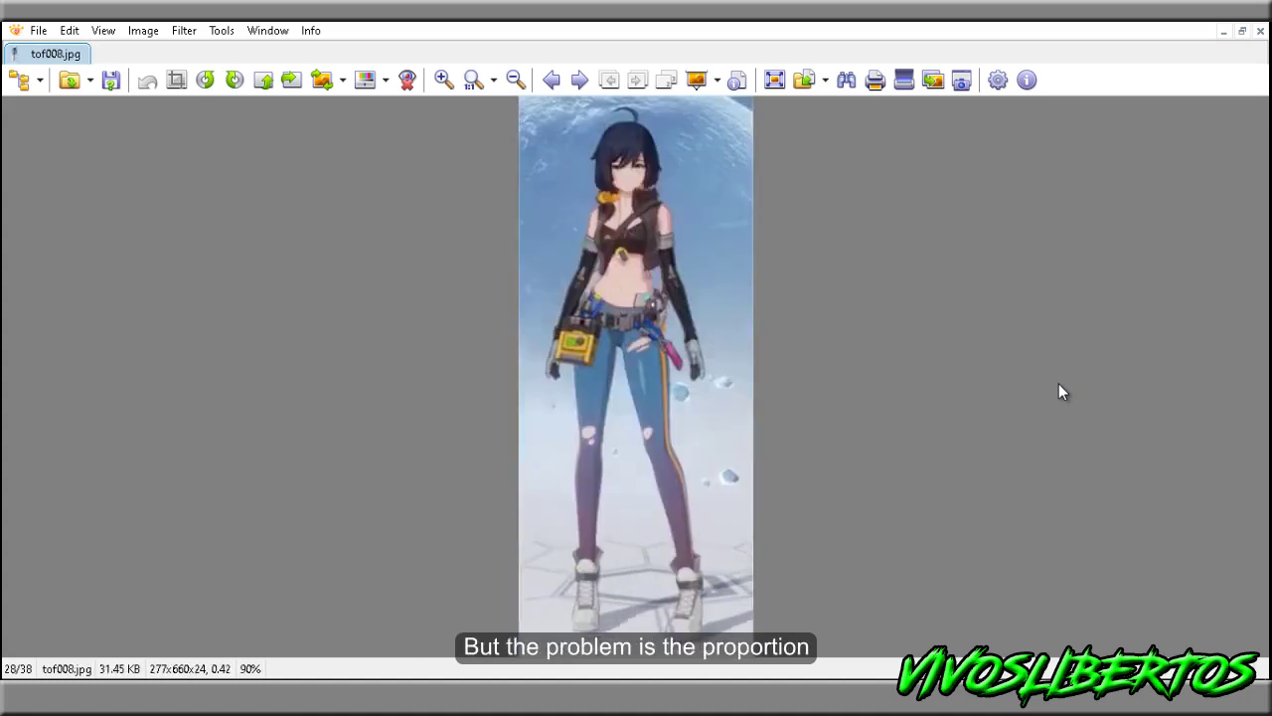
pyautogui.scroll(-2, 1059, 384)
pyautogui.scroll(-1, 1059, 391)
pyautogui.scroll(2, 1058, 392)
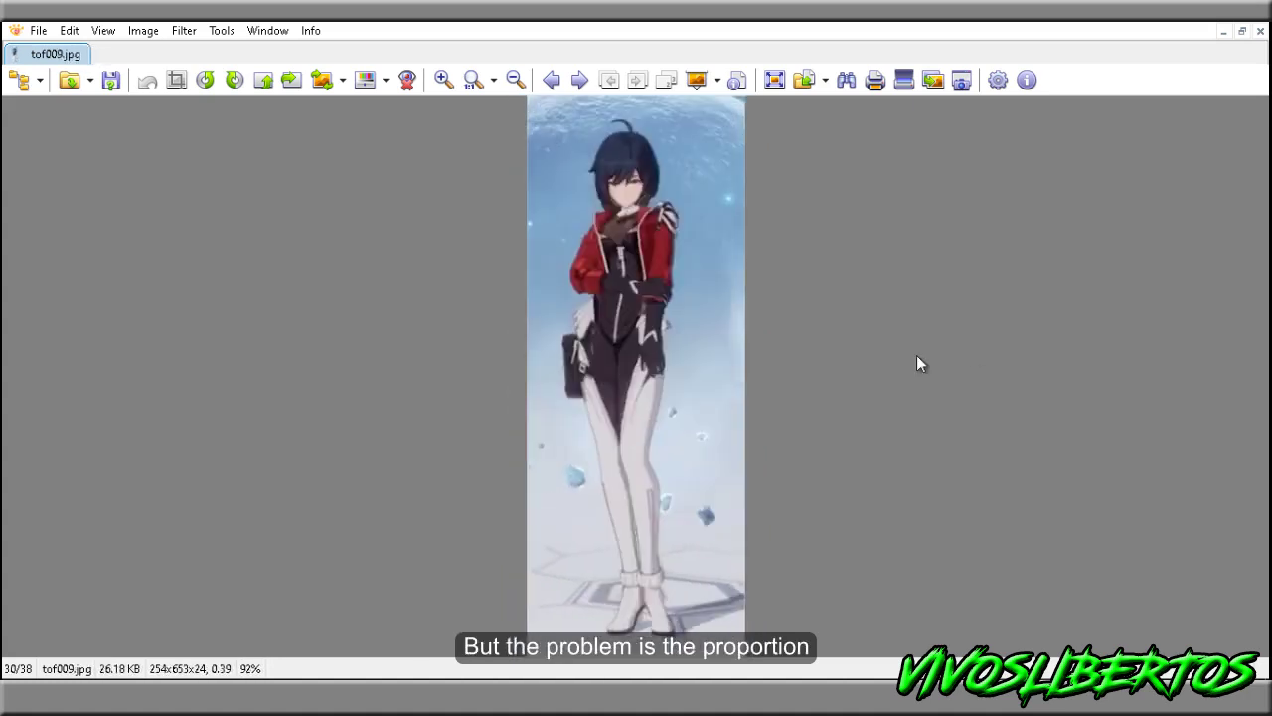
pyautogui.keyDown('ctrl'); pyautogui.scroll(3, 916, 355); pyautogui.keyUp('ctrl')
pyautogui.keyDown('ctrl'); pyautogui.scroll(-1, 832, 474); pyautogui.keyUp('ctrl')
pyautogui.keyDown('ctrl'); pyautogui.scroll(-1, 755, 345); pyautogui.keyUp('ctrl')
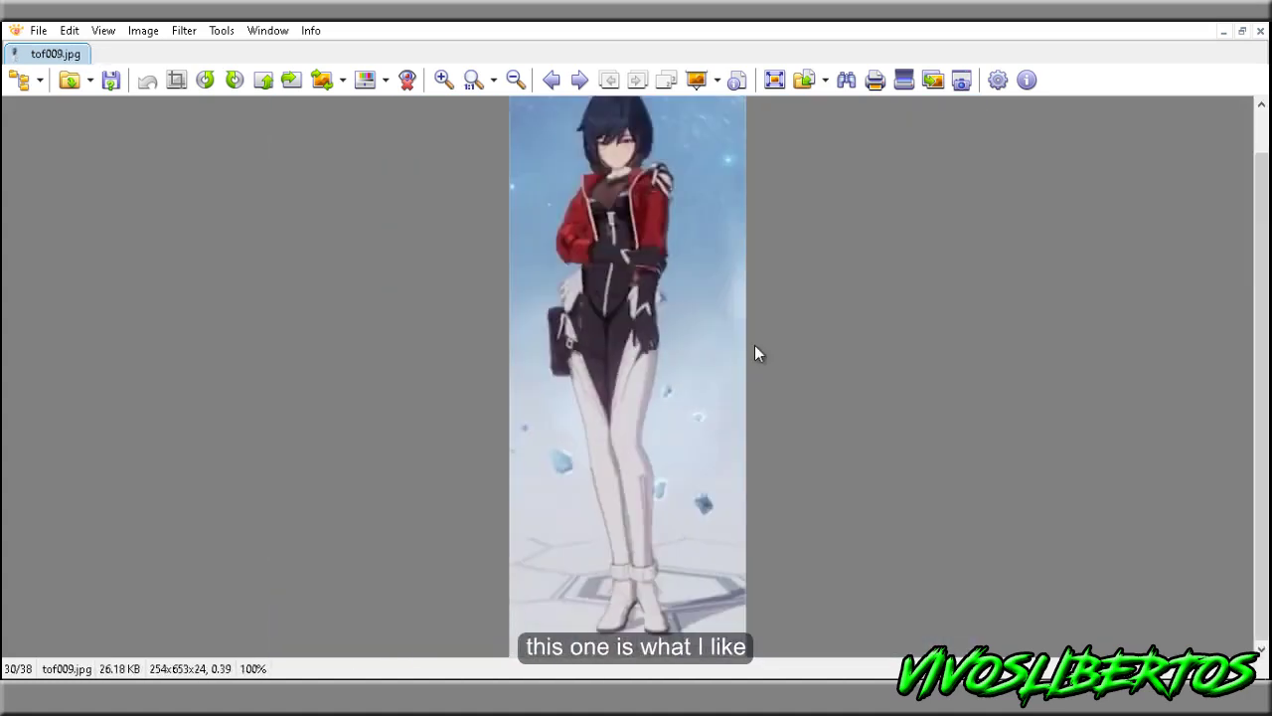
pyautogui.scroll(-1, 754, 355)
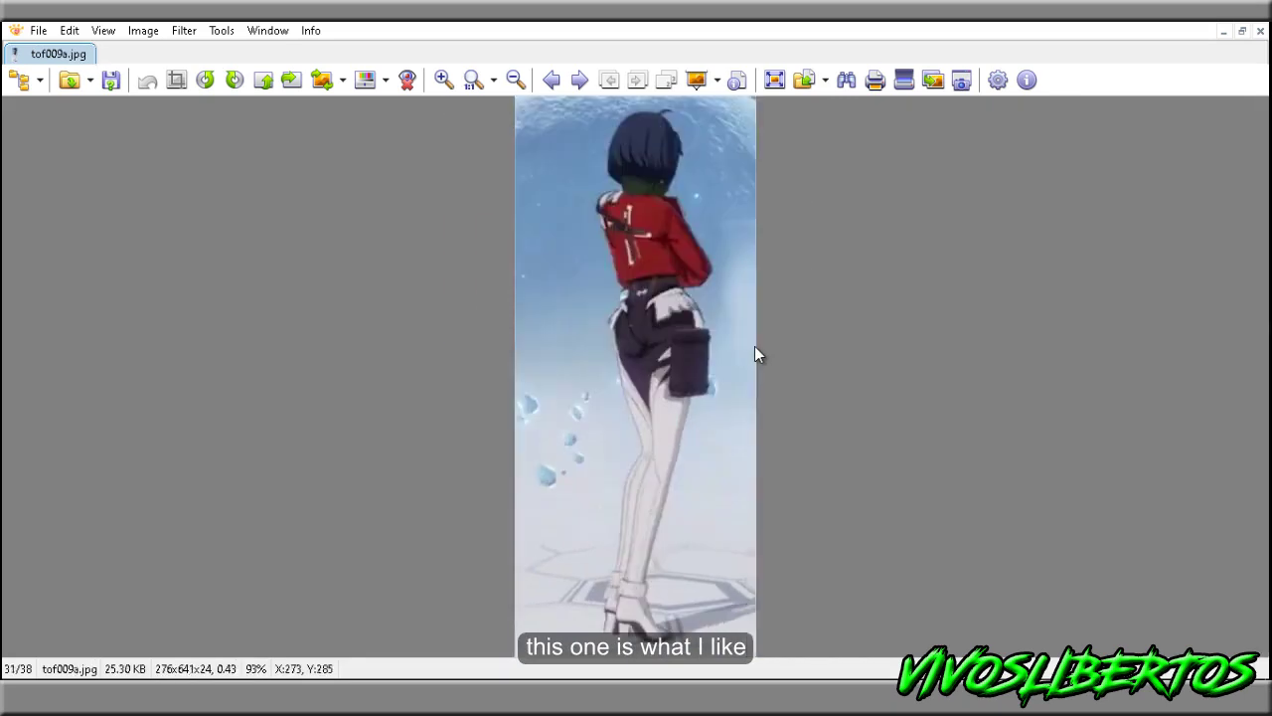
pyautogui.keyDown('ctrl'); pyautogui.scroll(3, 611, 237); pyautogui.keyUp('ctrl')
pyautogui.keyDown('ctrl'); pyautogui.scroll(1, 587, 343); pyautogui.keyUp('ctrl')
pyautogui.keyDown('ctrl'); pyautogui.scroll(-3, 687, 405); pyautogui.keyUp('ctrl')
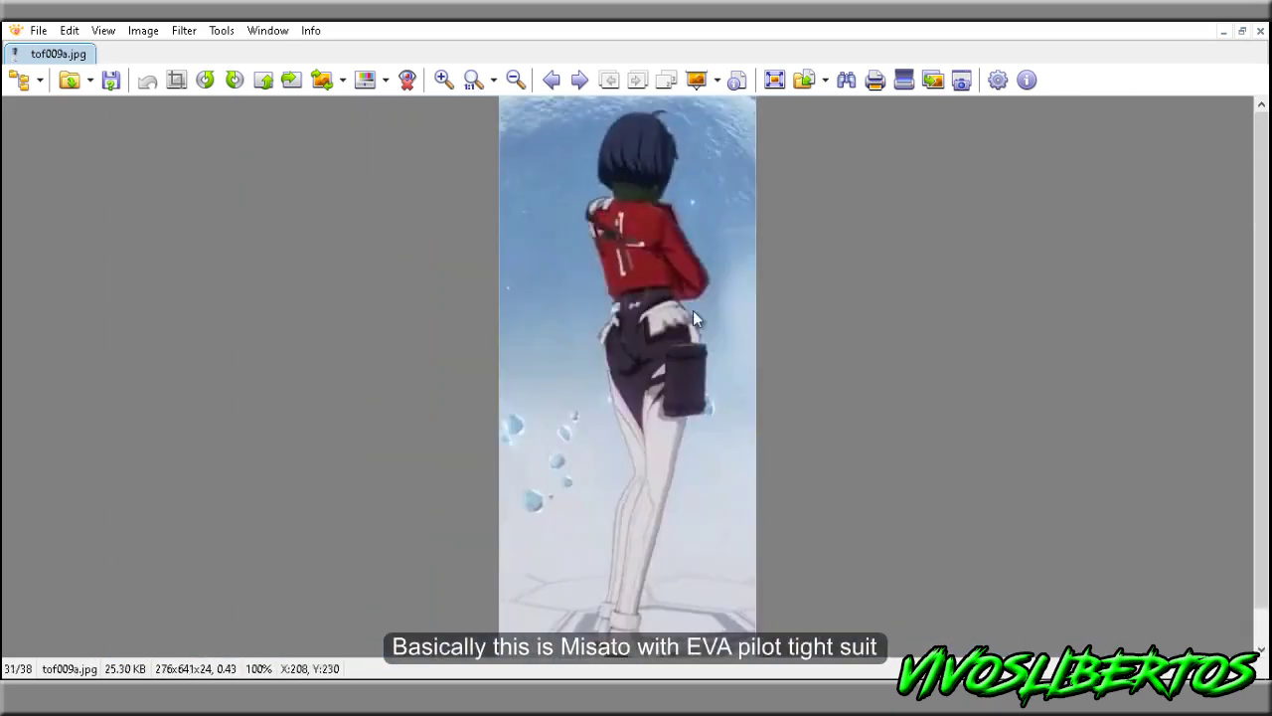
pyautogui.scroll(1, 694, 312)
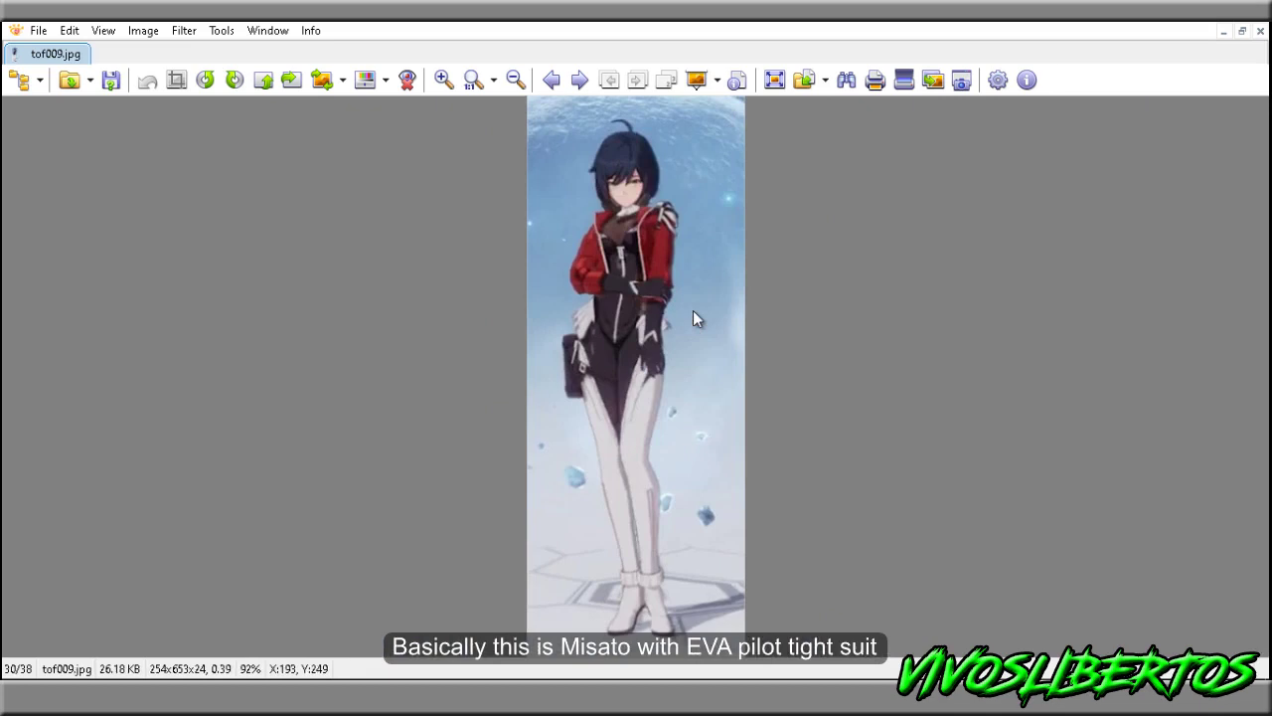
# Advance to Villhaze.600.3868951.jpg and zoom into the maid's face, then back out.
pyautogui.scroll(-1, 694, 312)
pyautogui.scroll(-1, 694, 312)
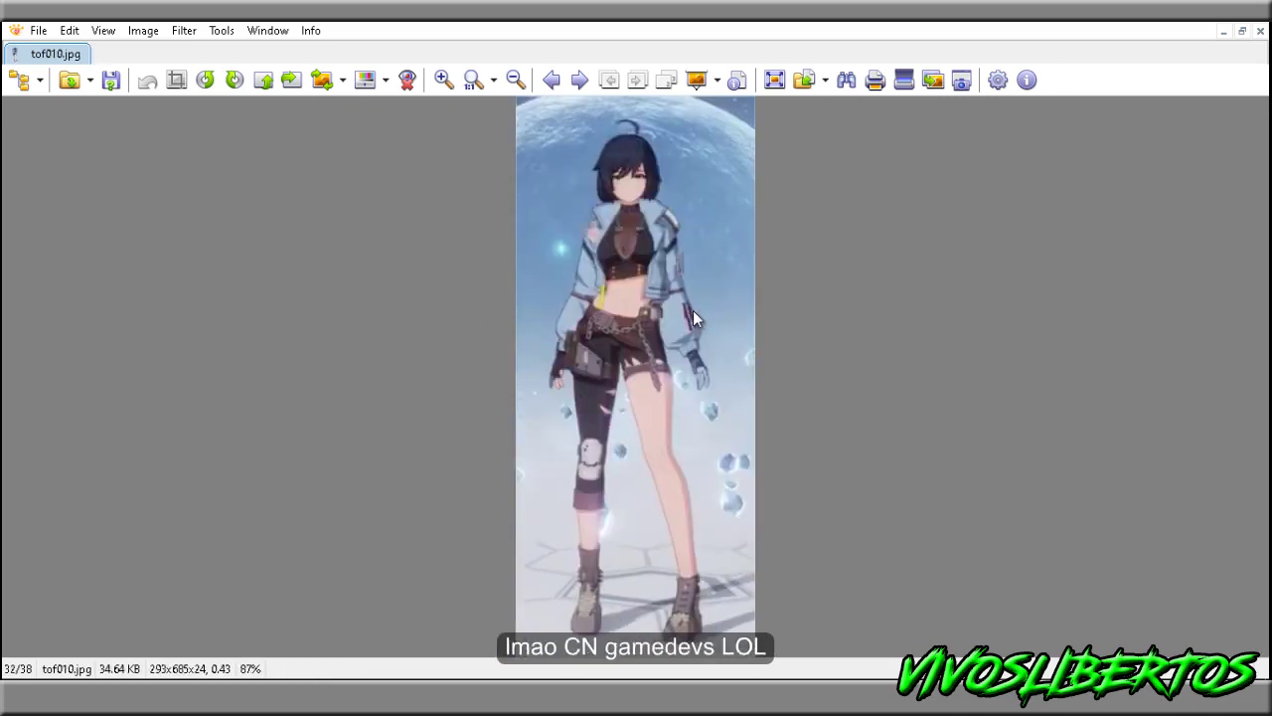
pyautogui.scroll(-1, 694, 312)
pyautogui.scroll(-1, 694, 312)
pyautogui.scroll(-1, 694, 312)
pyautogui.scroll(1, 692, 318)
pyautogui.scroll(1, 693, 318)
pyautogui.scroll(-1, 693, 318)
pyautogui.scroll(-1, 693, 318)
pyautogui.scroll(1, 693, 318)
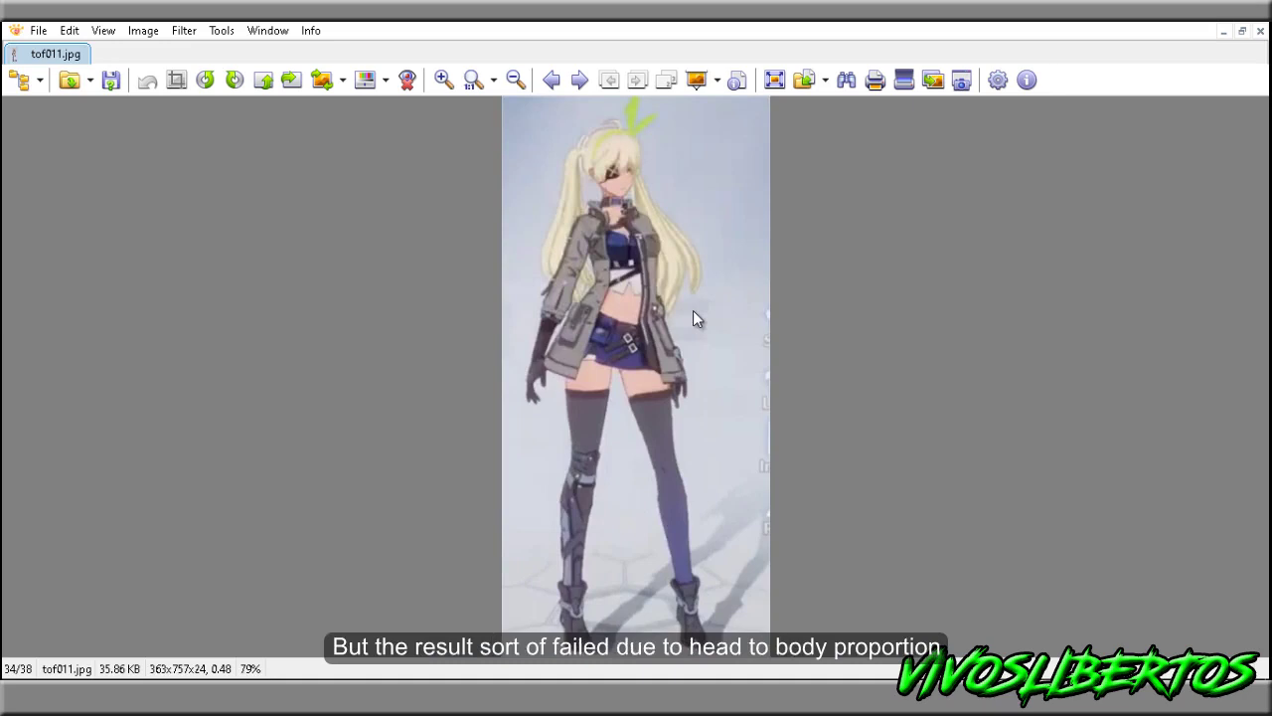
pyautogui.scroll(-2, 693, 318)
pyautogui.scroll(1, 693, 318)
pyautogui.scroll(-1, 693, 318)
pyautogui.scroll(-1, 692, 318)
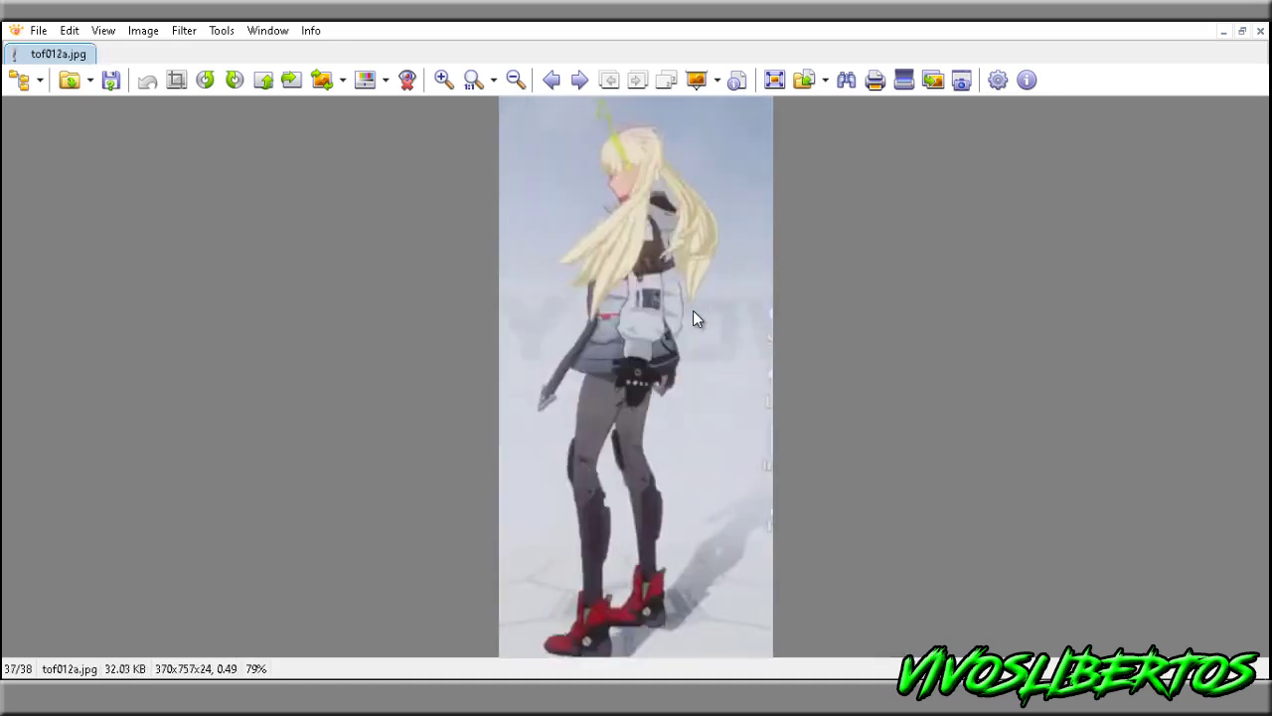
pyautogui.scroll(-1, 692, 318)
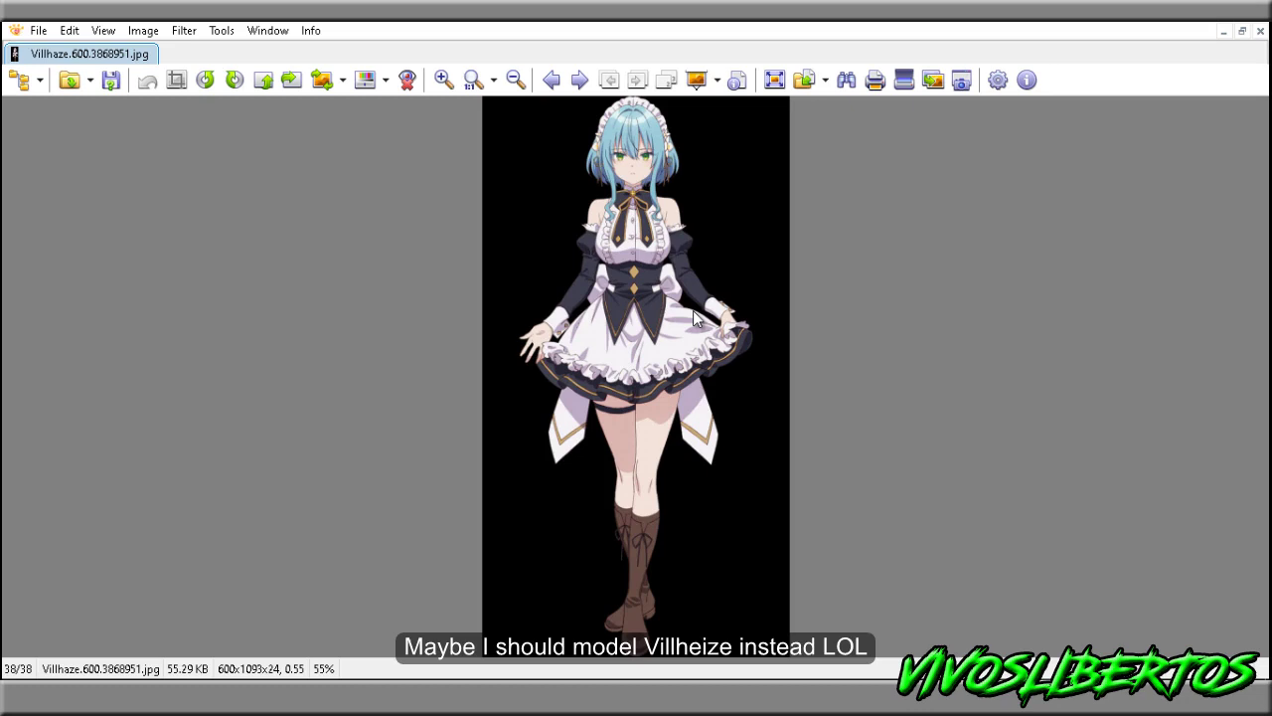
pyautogui.keyDown('ctrl'); pyautogui.scroll(3, 668, 308); pyautogui.keyUp('ctrl')
pyautogui.keyDown('ctrl'); pyautogui.scroll(2, 815, 564); pyautogui.keyUp('ctrl')
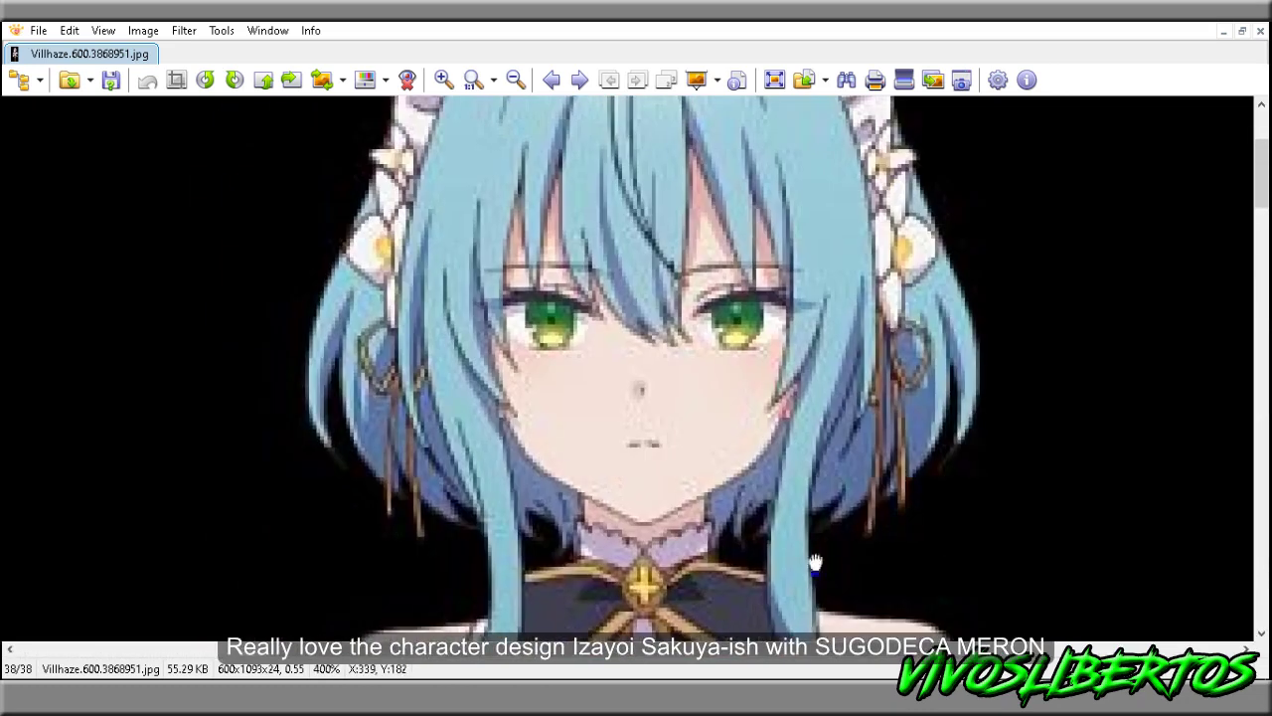
pyautogui.keyDown('ctrl'); pyautogui.scroll(-3, 828, 396); pyautogui.keyUp('ctrl')
pyautogui.keyDown('ctrl'); pyautogui.scroll(-2, 829, 397); pyautogui.keyUp('ctrl')
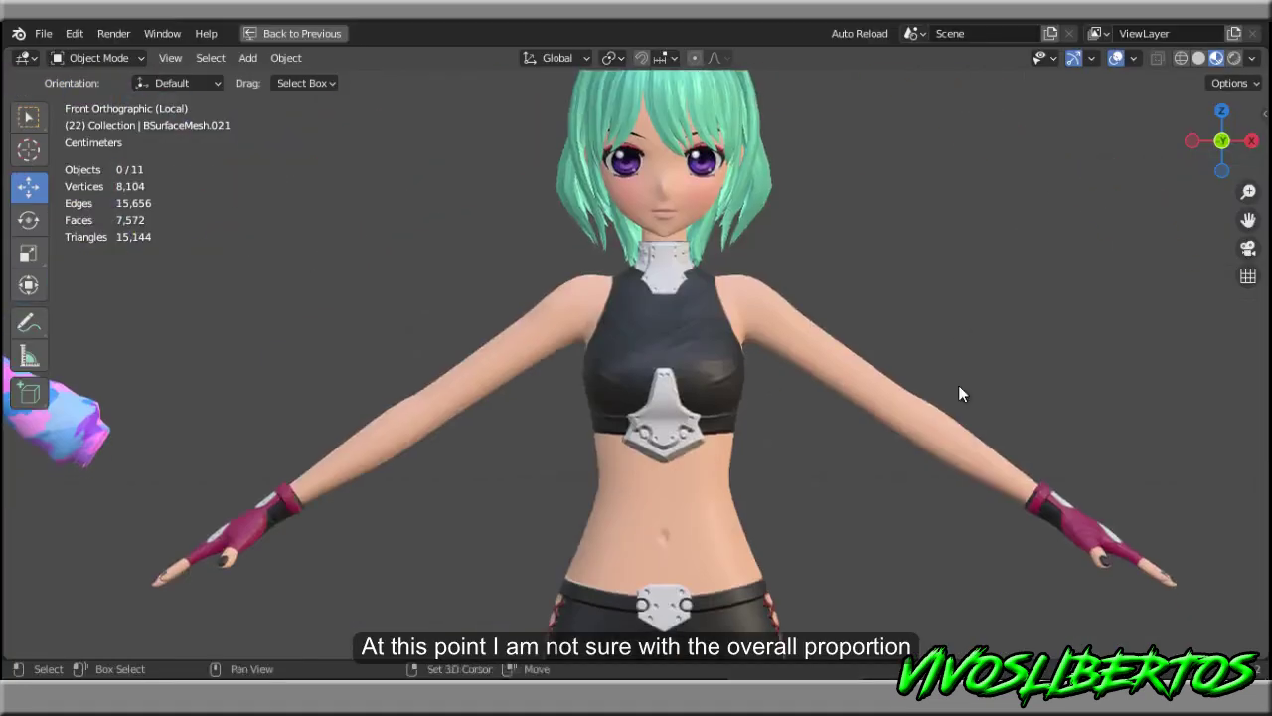
pyautogui.scroll(3, 960, 394)
pyautogui.scroll(-1, 1045, 459)
pyautogui.moveTo(1053, 486)
pyautogui.mouseDown(button='middle')
pyautogui.moveTo(1180, 465)
pyautogui.moveTo(947, 437)
pyautogui.moveTo(960, 483)
pyautogui.moveTo(975, 487)
pyautogui.mouseUp(button='middle')
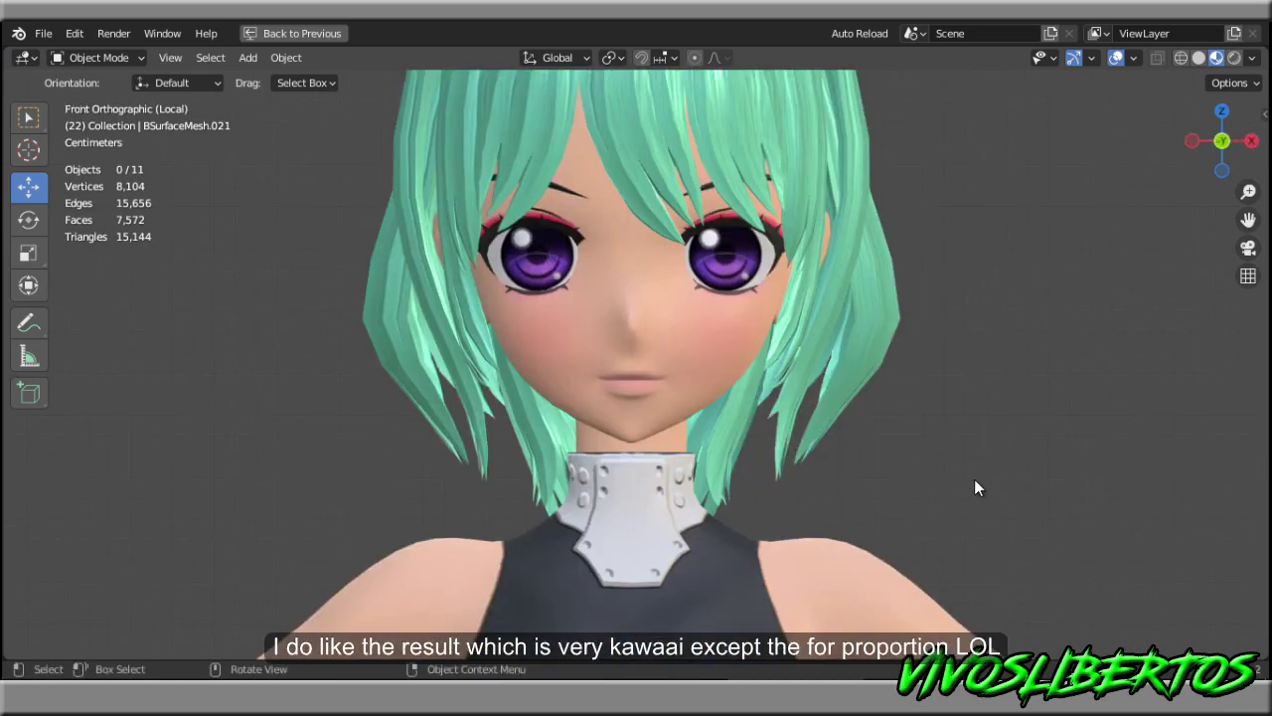
# Zoom out, hide the sidebar, and frame the green-haired character beside the pink reference model.
pyautogui.scroll(-2, 974, 479)
pyautogui.scroll(-3, 974, 479)
pyautogui.scroll(-2, 973, 480)
pyautogui.scroll(-4, 972, 483)
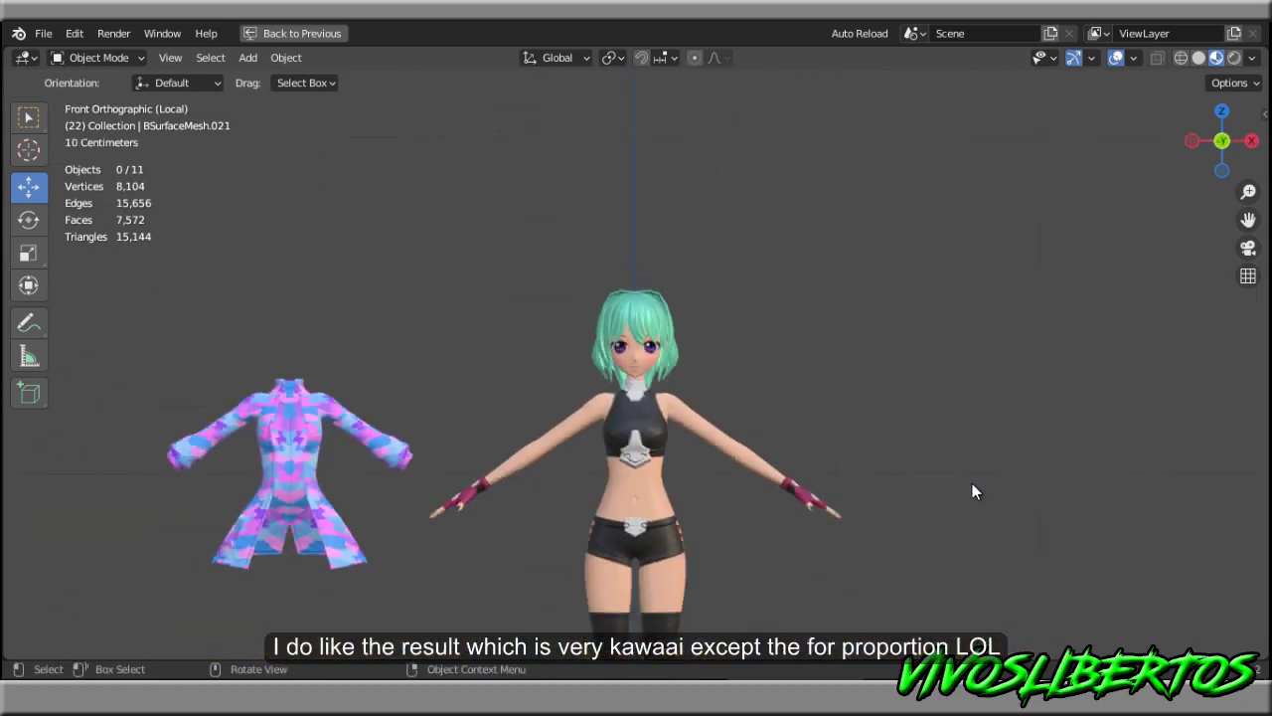
pyautogui.scroll(3, 972, 483)
pyautogui.scroll(-2, 972, 483)
pyautogui.keyDown('shift'); pyautogui.moveTo(970, 523); pyautogui.dragTo(981, 286, button='middle'); pyautogui.keyUp('shift')
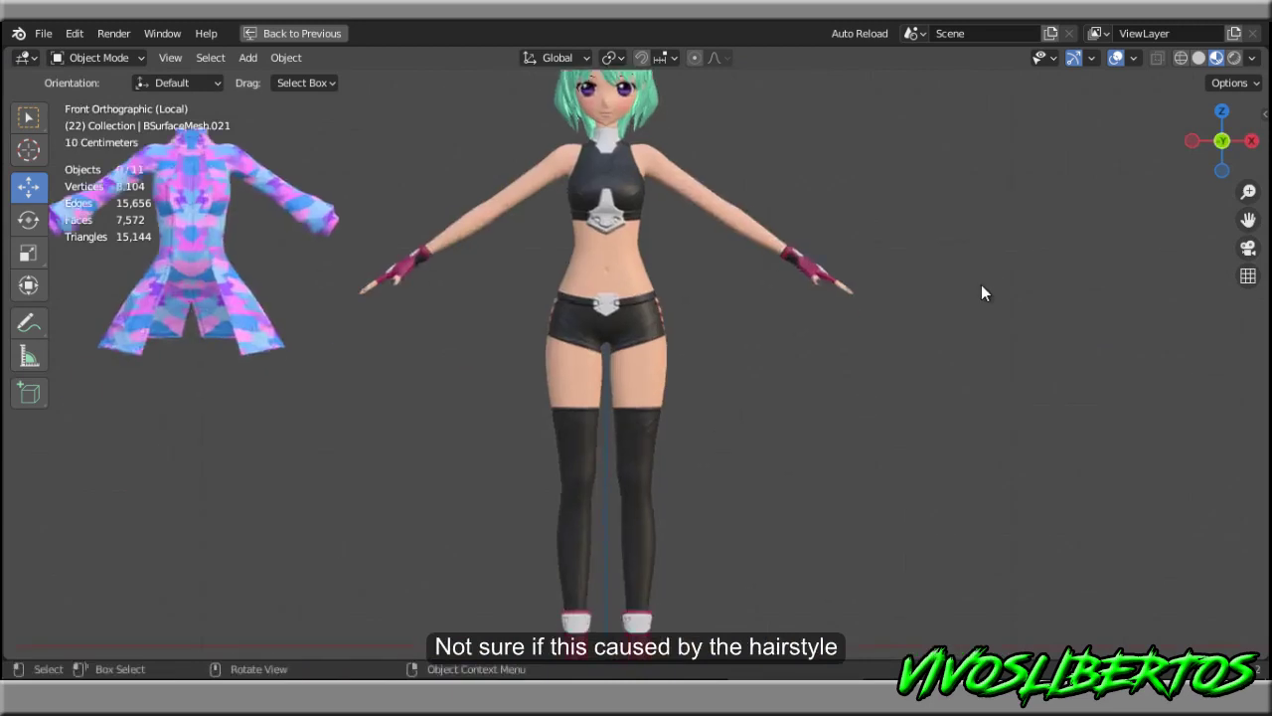
pyautogui.scroll(-2, 981, 286)
pyautogui.scroll(2, 985, 282)
pyautogui.scroll(2, 588, 343)
pyautogui.scroll(-3, 642, 368)
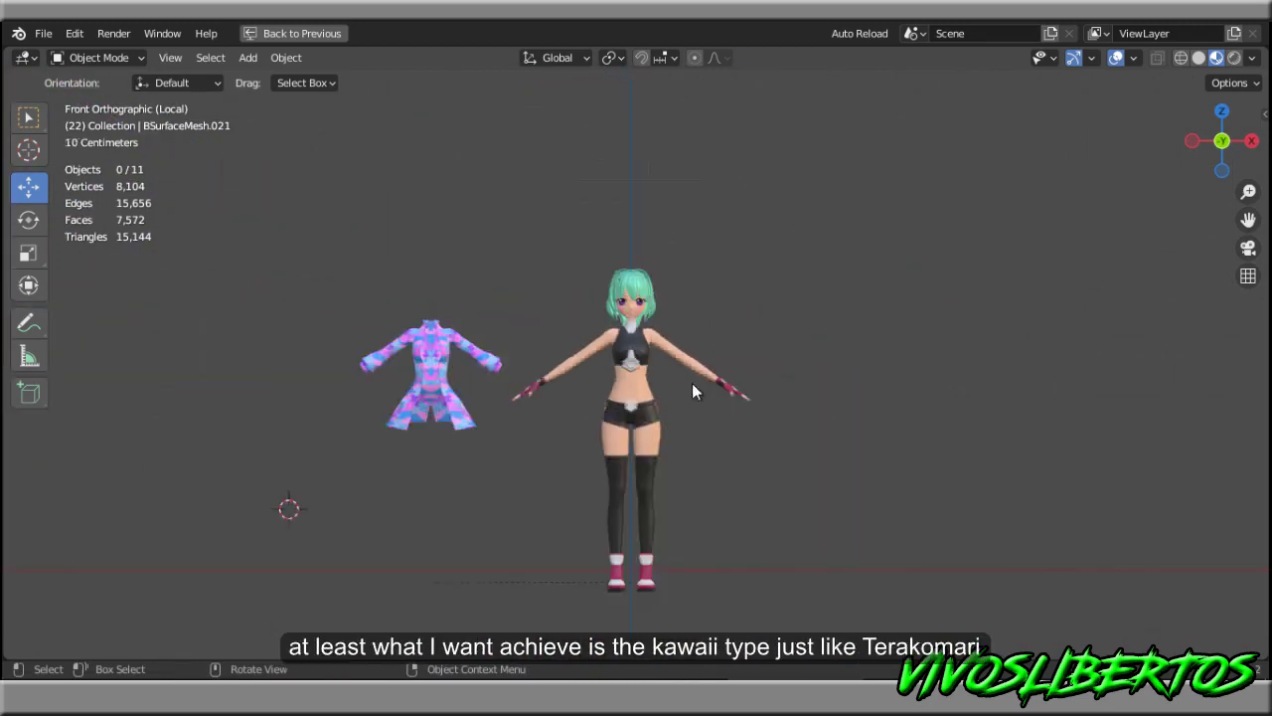
pyautogui.moveTo(691, 383); pyautogui.dragTo(881, 395, button='middle')
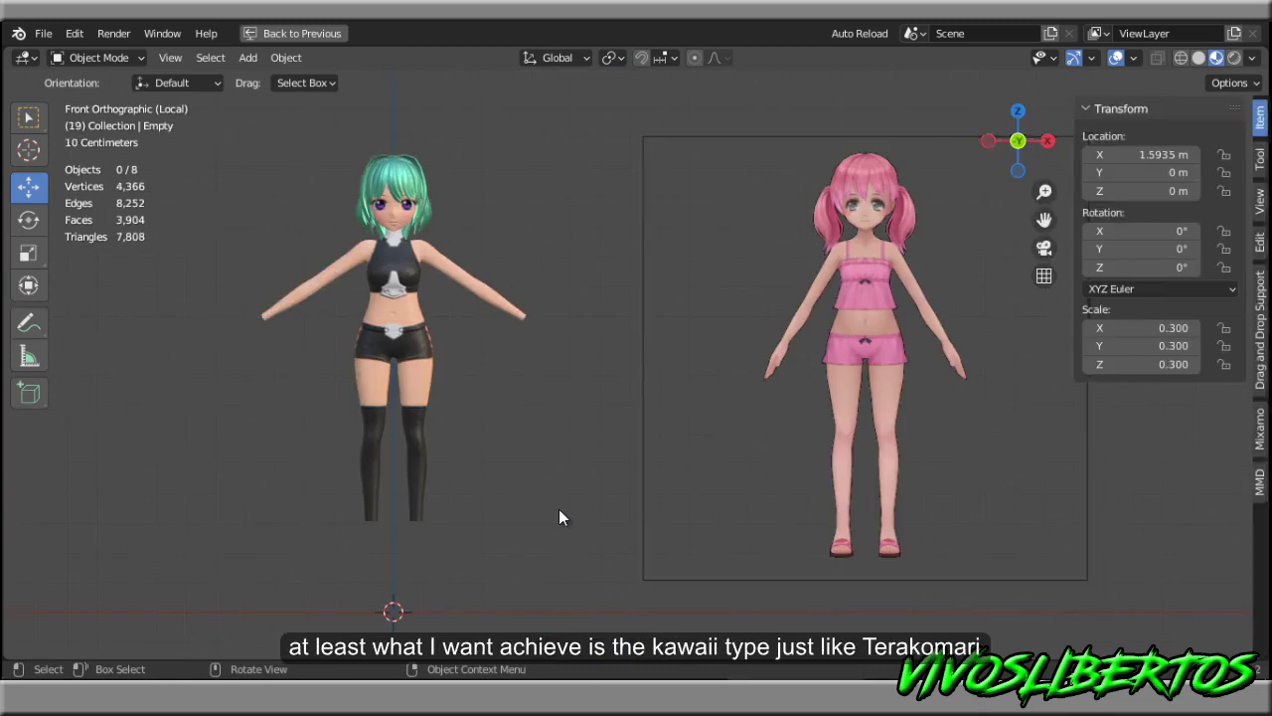
pyautogui.press('n')
pyautogui.moveTo(559, 517)
pyautogui.keyDown('ctrl'); pyautogui.mouseDown(button='middle')
pyautogui.moveTo(539, 453)
pyautogui.moveTo(822, 471)
pyautogui.moveTo(978, 580)
pyautogui.mouseUp(button='middle'); pyautogui.keyUp('ctrl')
# Enlarge the pink reference image and place it left of the green character.
pyautogui.click(1034, 512)
pyautogui.press('s')
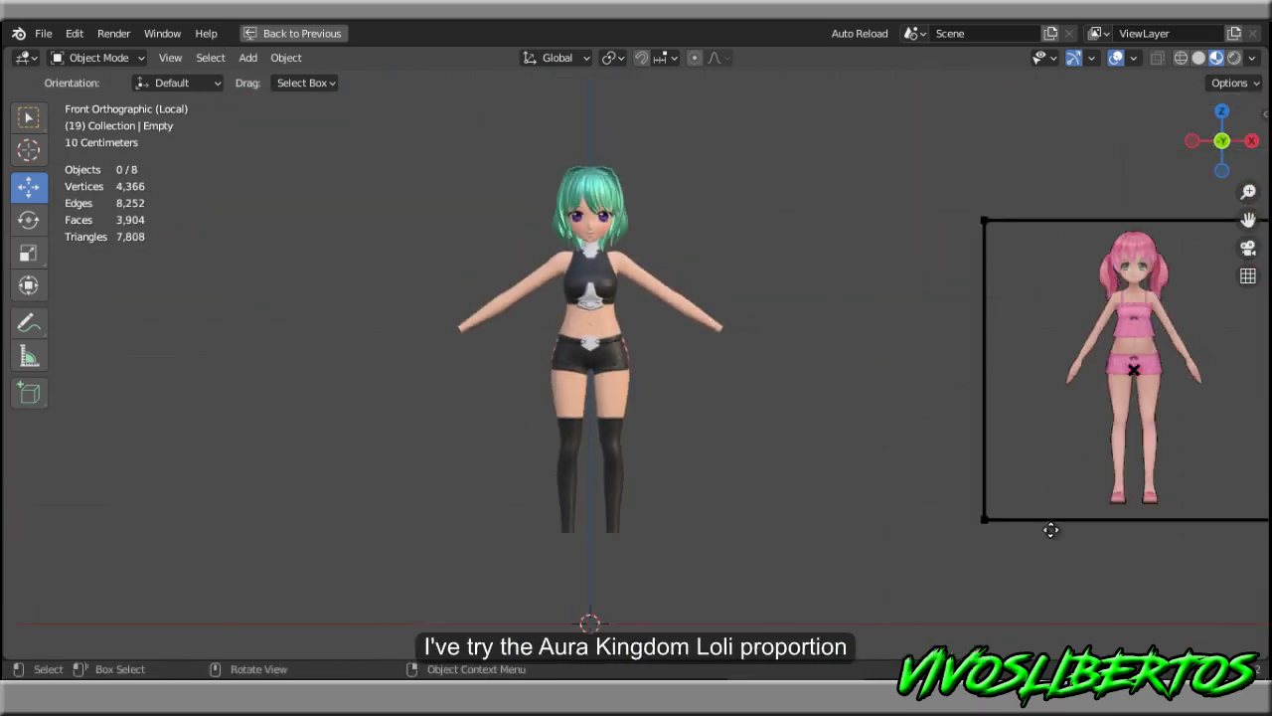
pyautogui.click(1080, 405)
pyautogui.press('g')
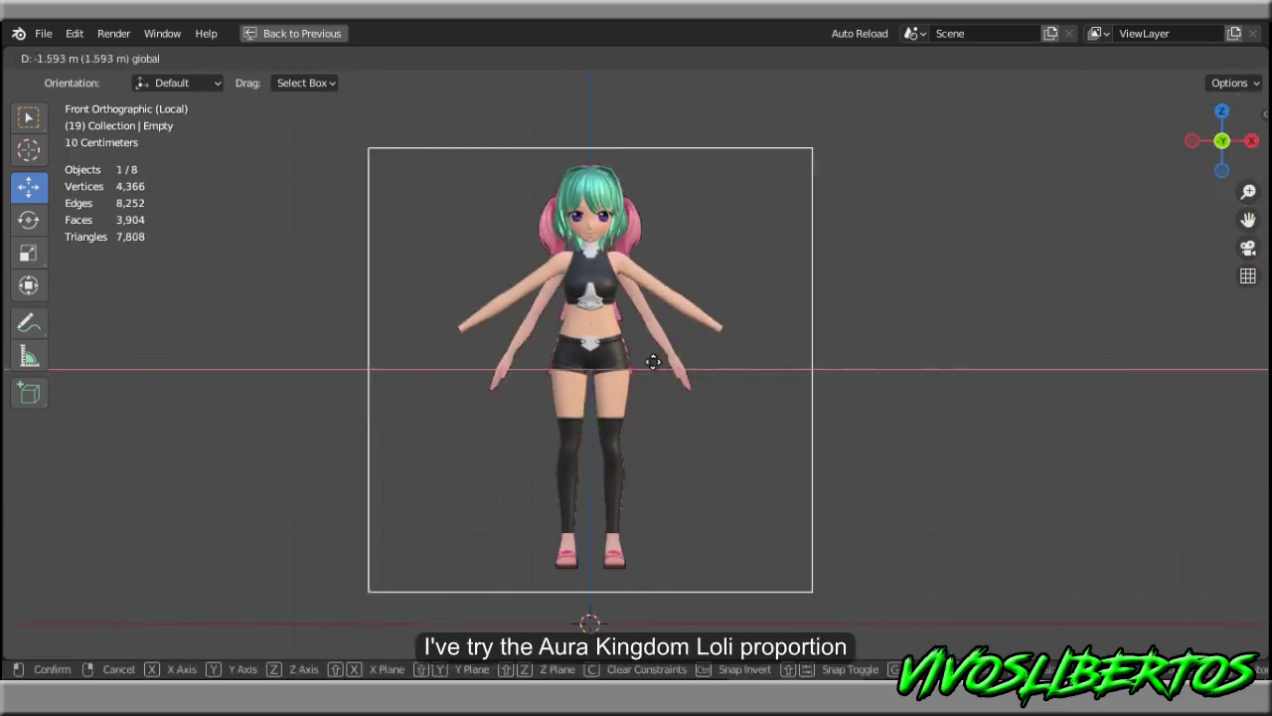
pyautogui.click(876, 450)
pyautogui.scroll(2, 876, 450)
pyautogui.scroll(2, 876, 451)
pyautogui.scroll(-1, 875, 460)
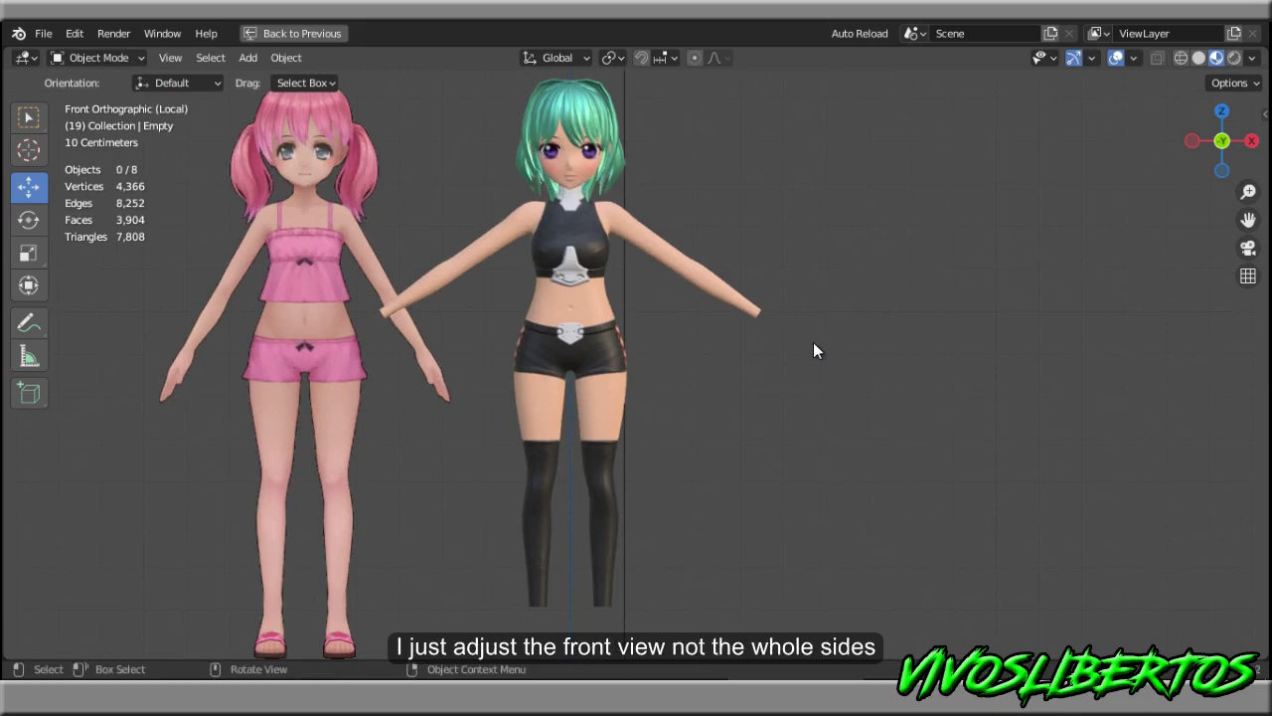
# Inspect both characters in side and front orthographic views, then return to perspective.
pyautogui.moveTo(813, 351); pyautogui.dragTo(473, 287, button='middle')
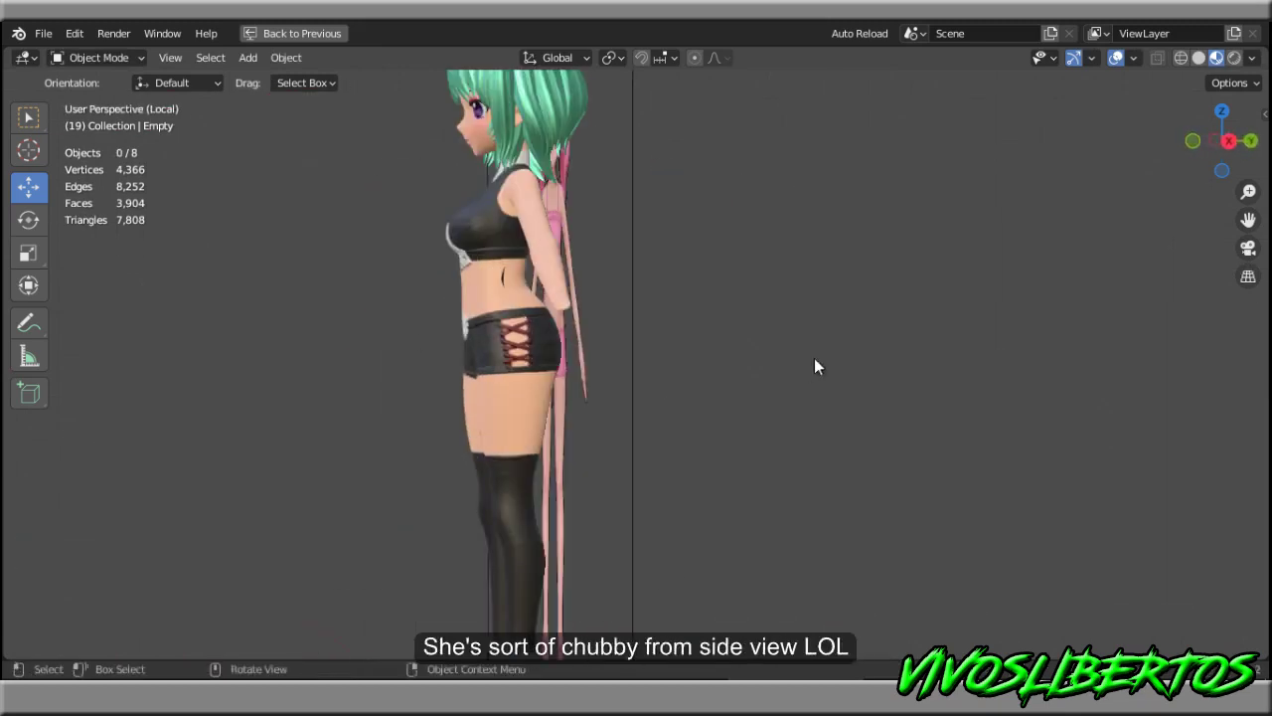
pyautogui.press('KP_3')
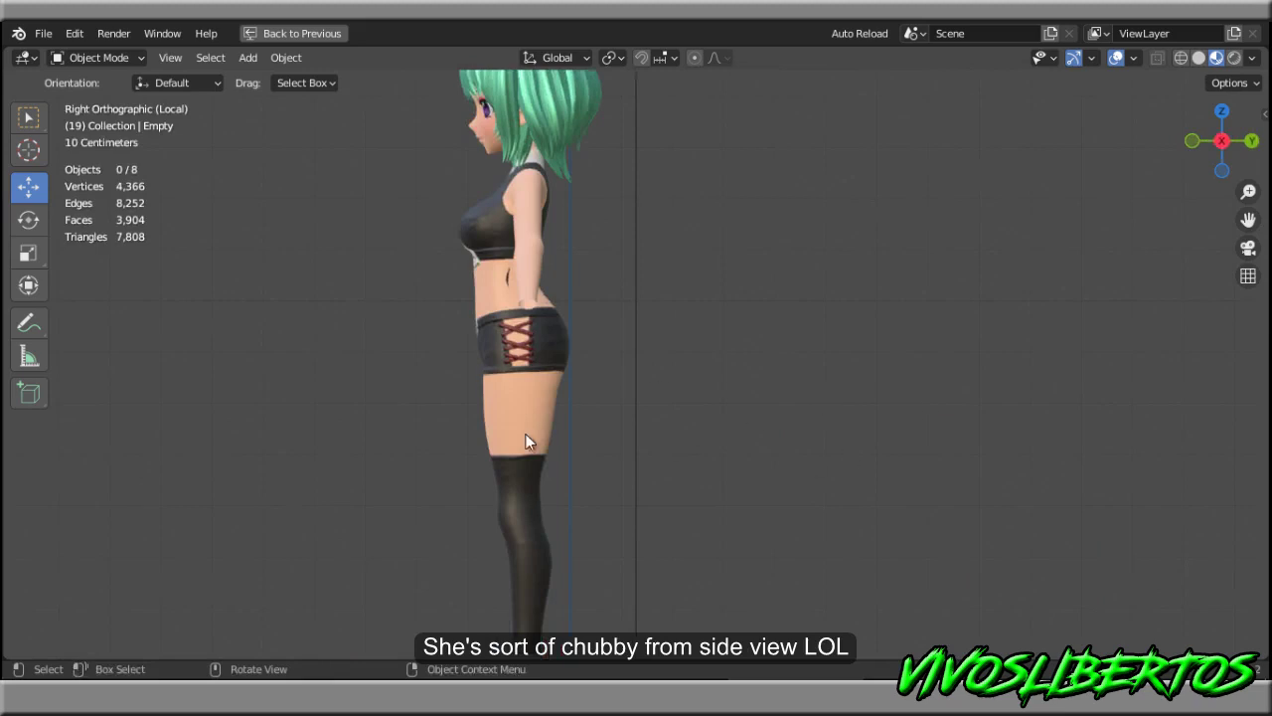
pyautogui.press('KP_1')
pyautogui.moveTo(677, 415); pyautogui.dragTo(794, 443, button='middle')
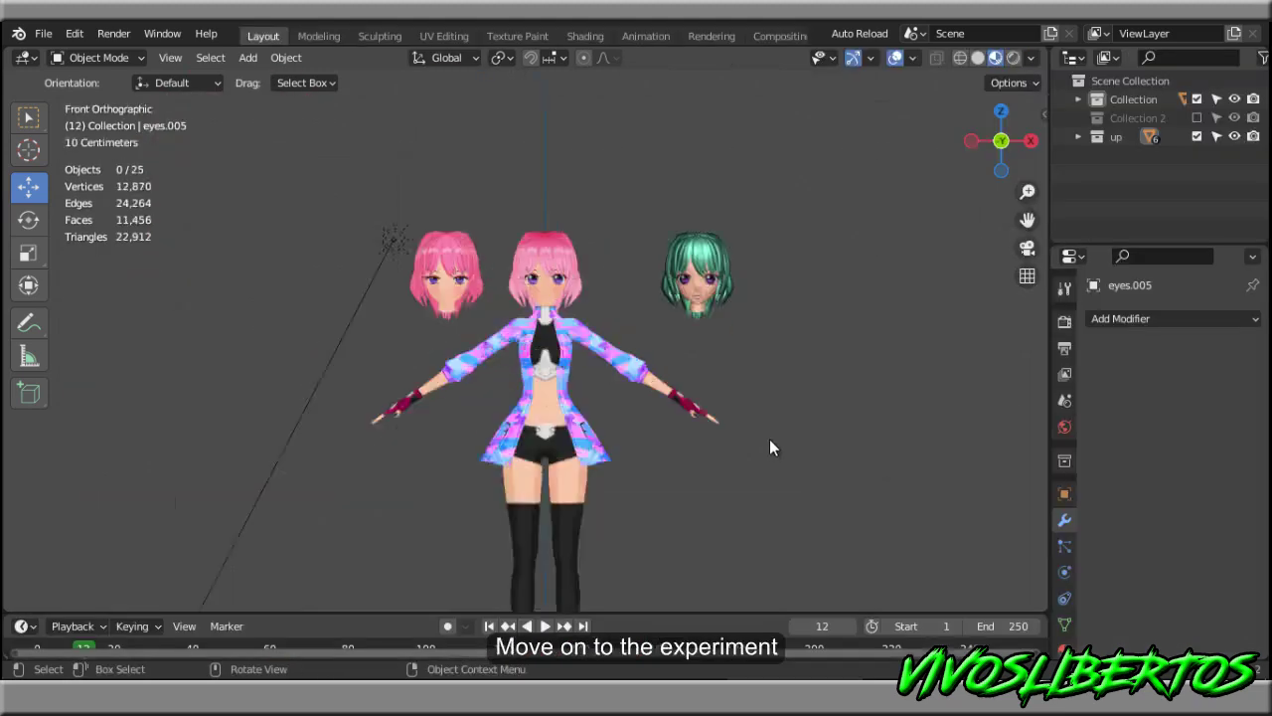
pyautogui.scroll(5, 735, 368)
pyautogui.scroll(2, 624, 379)
# View the faces from the front and check the render display device colour setting.
pyautogui.scroll(-4, 695, 388)
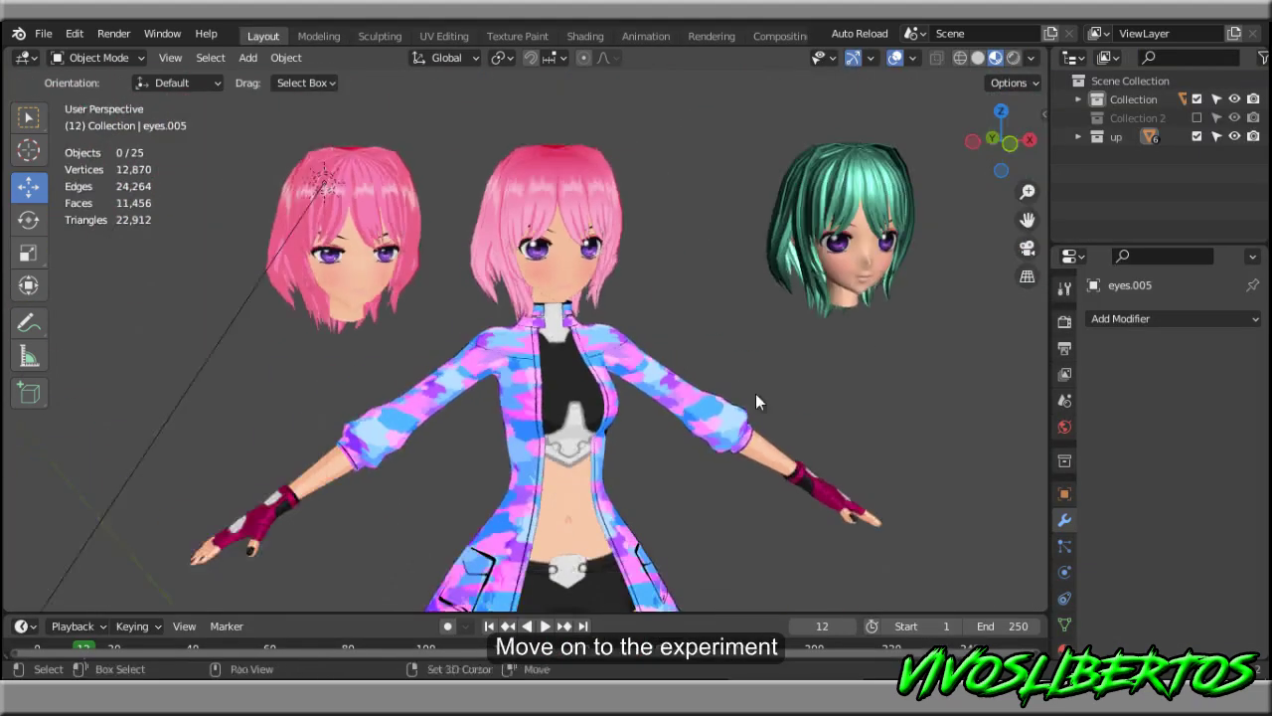
pyautogui.scroll(3, 686, 344)
pyautogui.press('KP_1')
pyautogui.scroll(4, 845, 338)
pyautogui.scroll(-3, 371, 213)
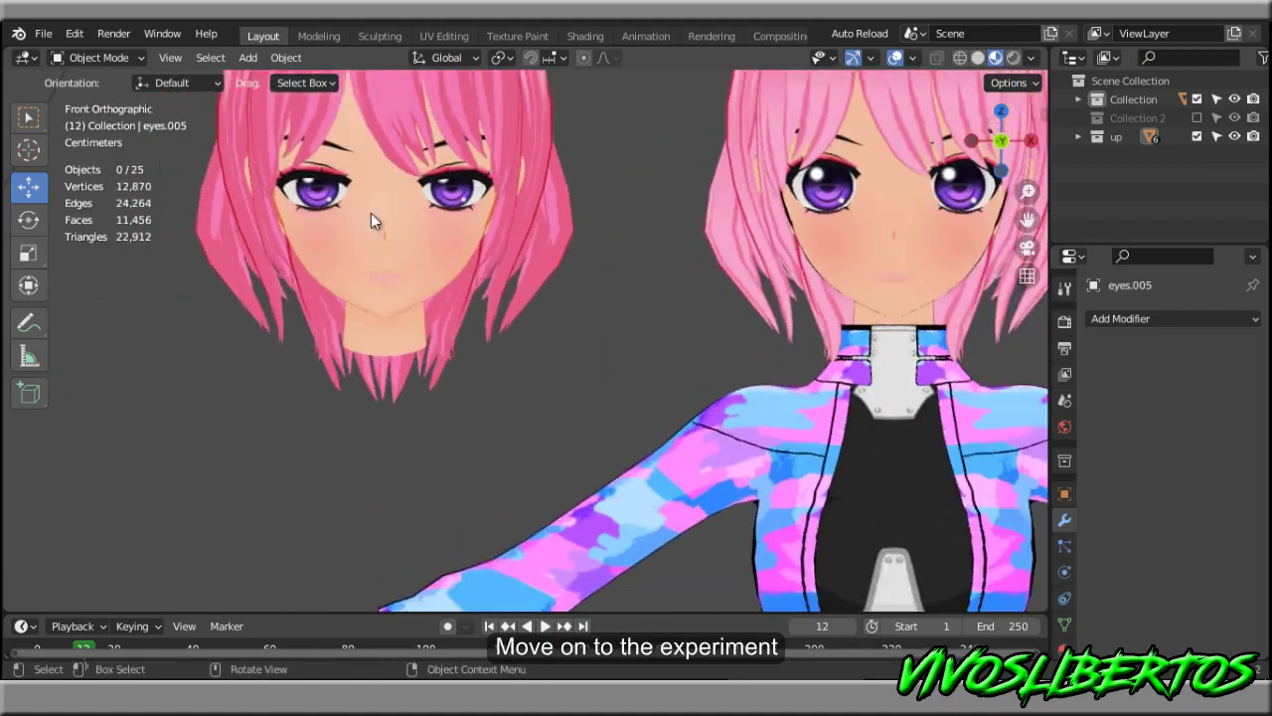
pyautogui.scroll(-2, 593, 342)
pyautogui.moveTo(592, 342)
pyautogui.mouseDown(button='middle')
pyautogui.moveTo(957, 125)
pyautogui.moveTo(652, 322)
pyautogui.mouseUp(button='middle')
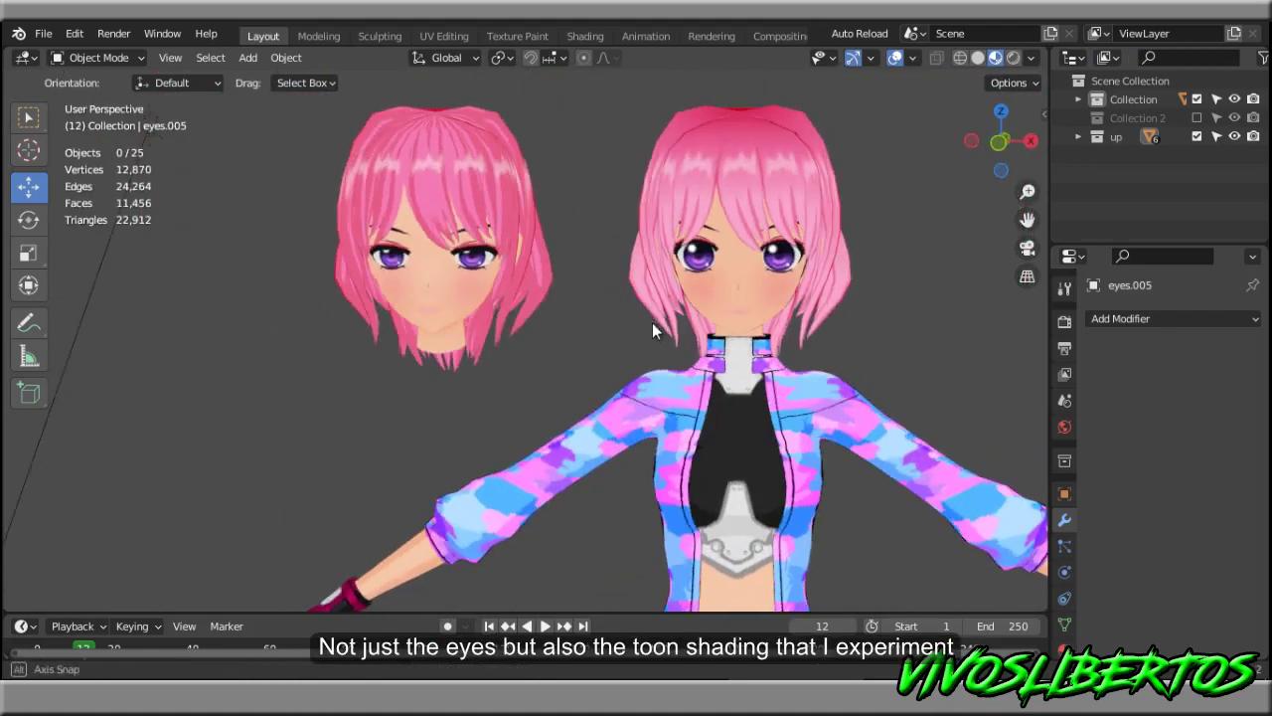
pyautogui.click(1065, 323)
pyautogui.scroll(-5, 1253, 537)
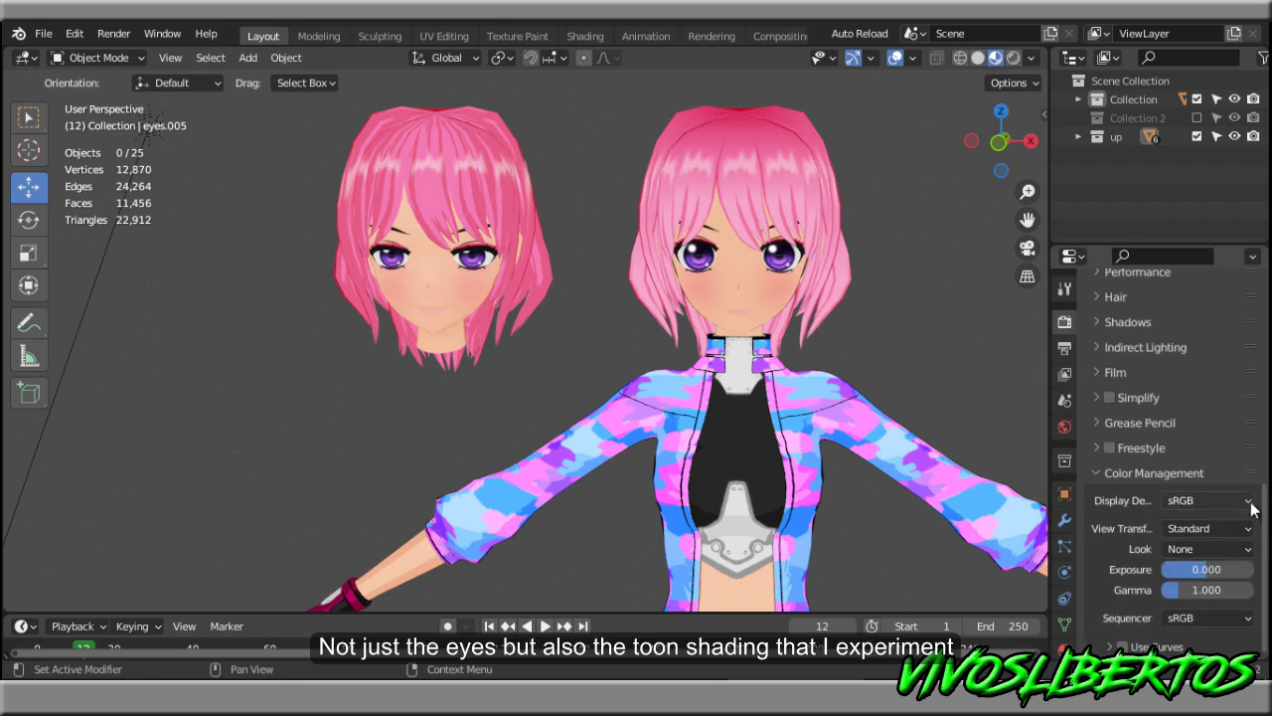
pyautogui.click(1252, 508)
pyautogui.moveTo(900, 388)
pyautogui.mouseDown(button='middle')
pyautogui.moveTo(386, 403)
pyautogui.moveTo(864, 325)
pyautogui.moveTo(850, 407)
pyautogui.mouseUp(button='middle')
pyautogui.scroll(-3, 854, 408)
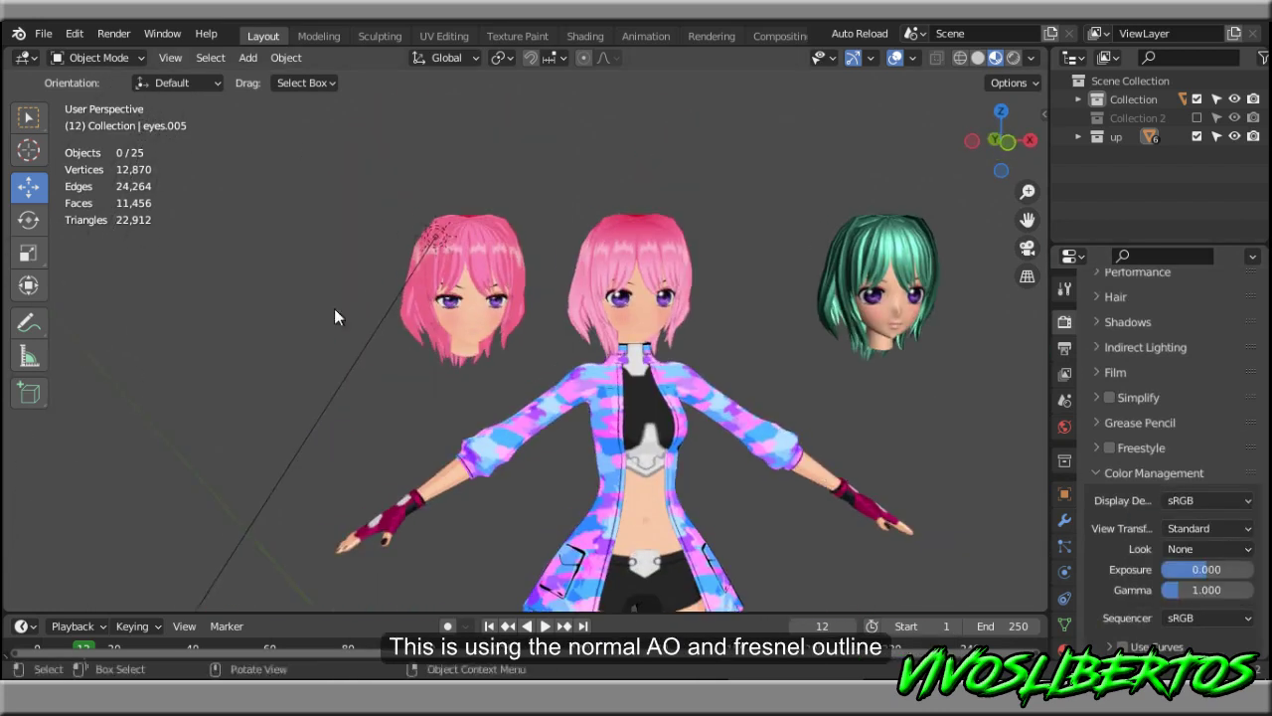
# Try rotating the sun lamp's direction, then undo the rotation.
pyautogui.click(427, 239)
pyautogui.click(28, 219)
pyautogui.moveTo(435, 155); pyautogui.dragTo(771, 151)
pyautogui.hotkey('ctrl', 'z')
pyautogui.hotkey('ctrl', 'z')
# Set the viewport HDRI strength to 6.385 and rotate the HDRI lighting to 51.7°.
pyautogui.click(1041, 58)
pyautogui.click(1033, 221)
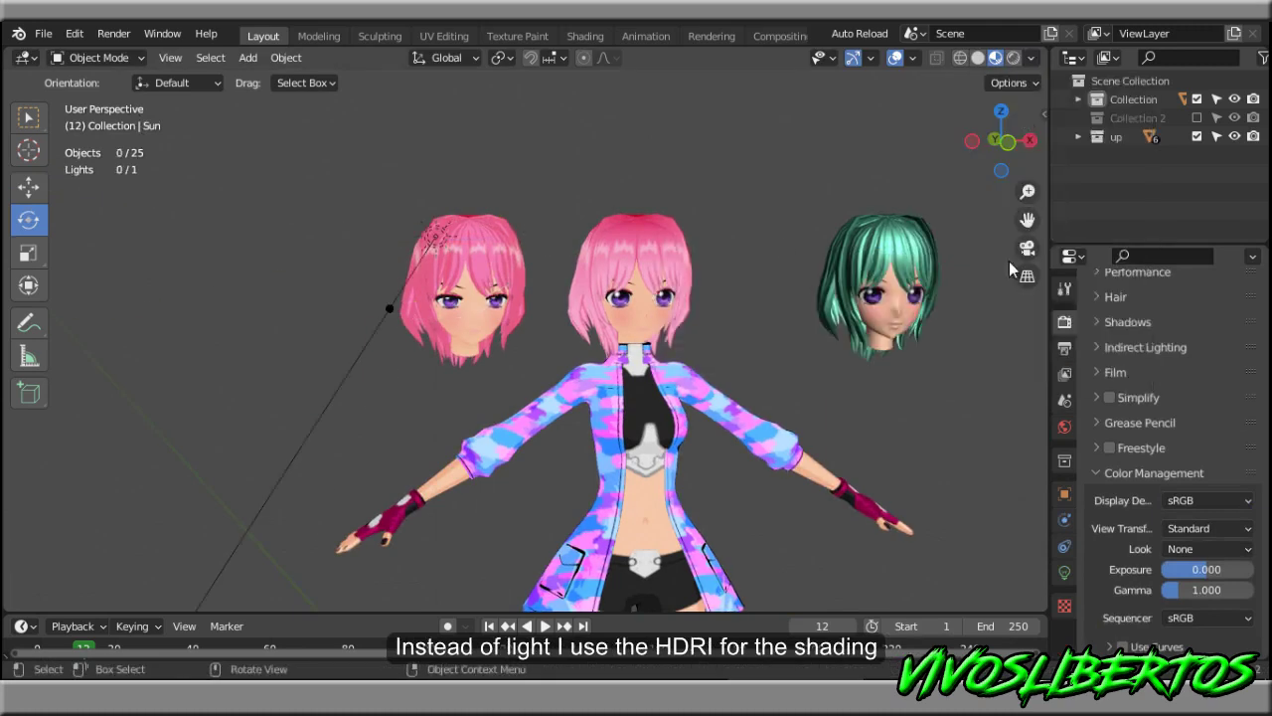
pyautogui.click(1031, 58)
pyautogui.moveTo(1105, 281); pyautogui.dragTo(1055, 295)
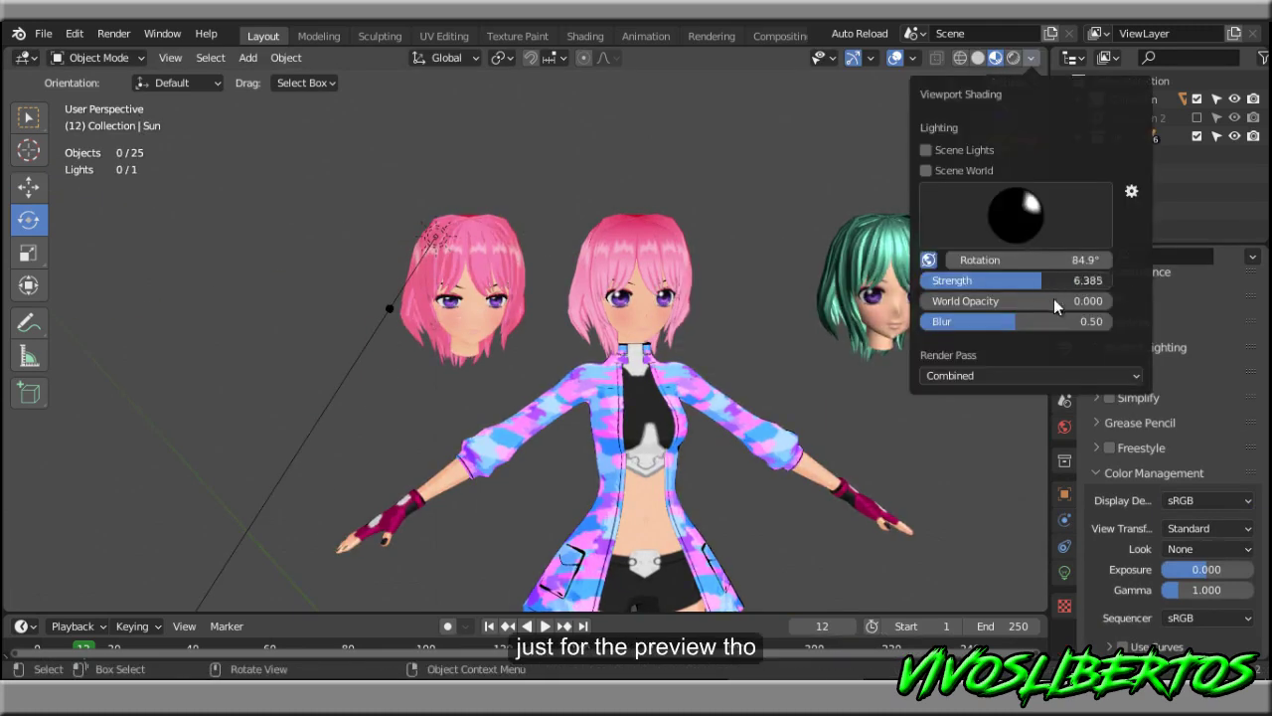
pyautogui.moveTo(1250, 280)
pyautogui.mouseDown()
pyautogui.moveTo(883, 427)
pyautogui.moveTo(740, 424)
pyautogui.mouseUp()
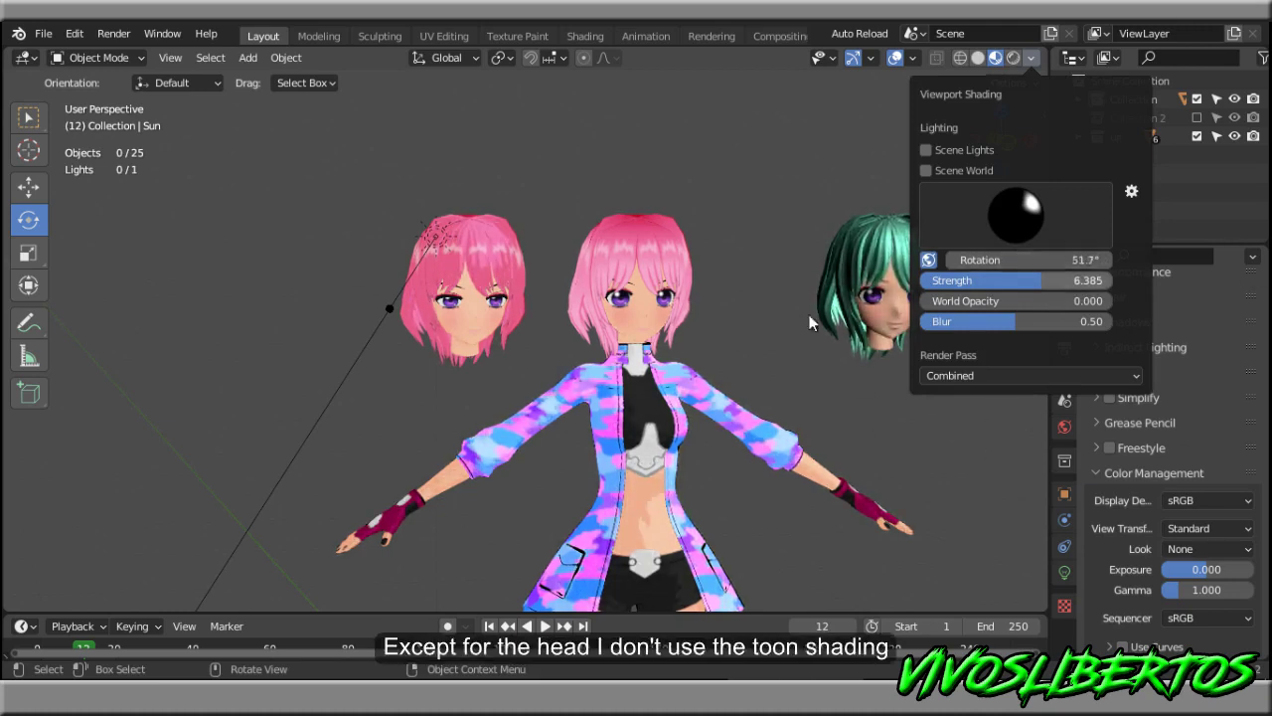
pyautogui.press('n')
pyautogui.press('n')
# Save the file as toon.blend.
pyautogui.hotkey('ctrl', 's')
pyautogui.scroll(3, 798, 346)
pyautogui.scroll(3, 843, 289)
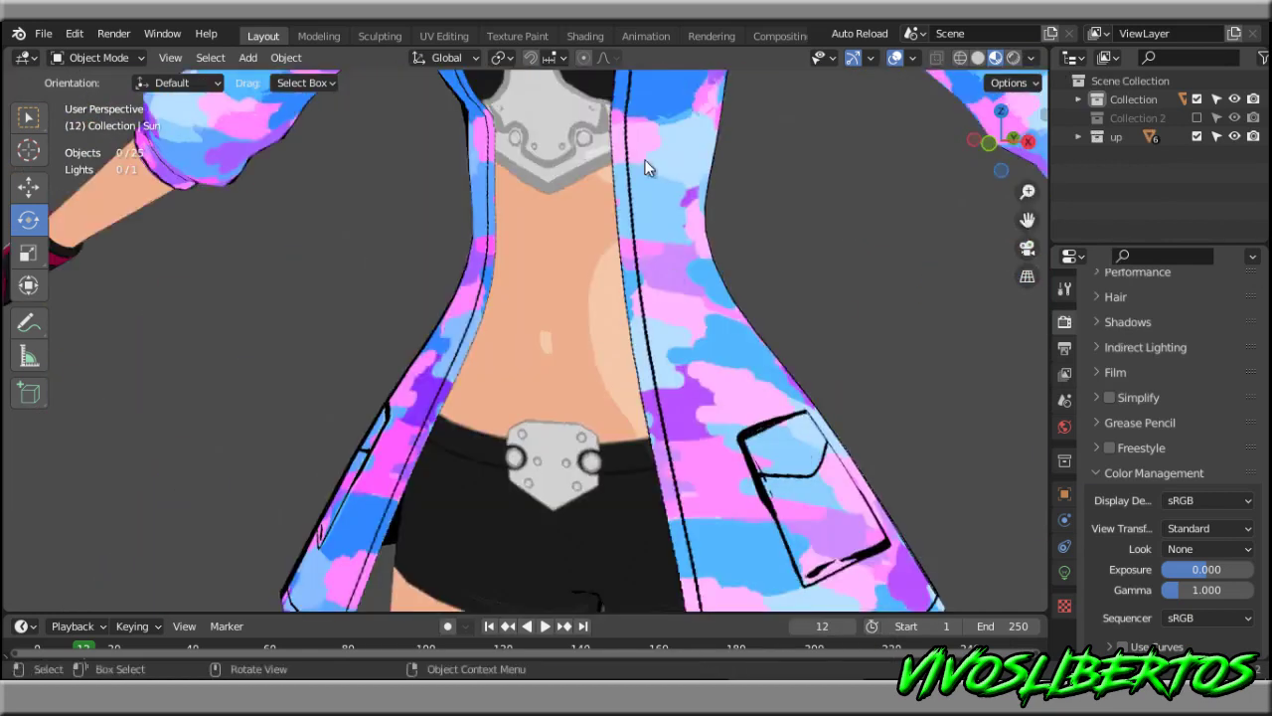
# In the Shading workspace, move the jacket's AO ColorRamp white stop to 0.845.
pyautogui.click(584, 37)
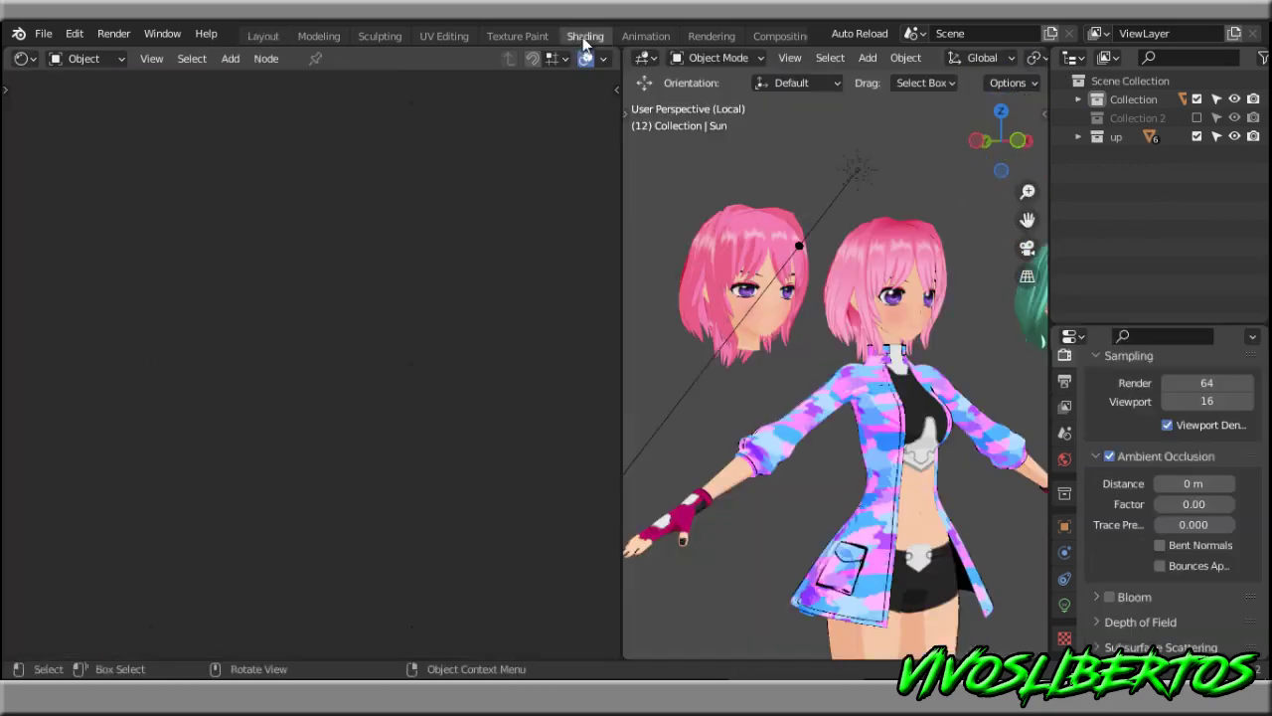
pyautogui.click(753, 425)
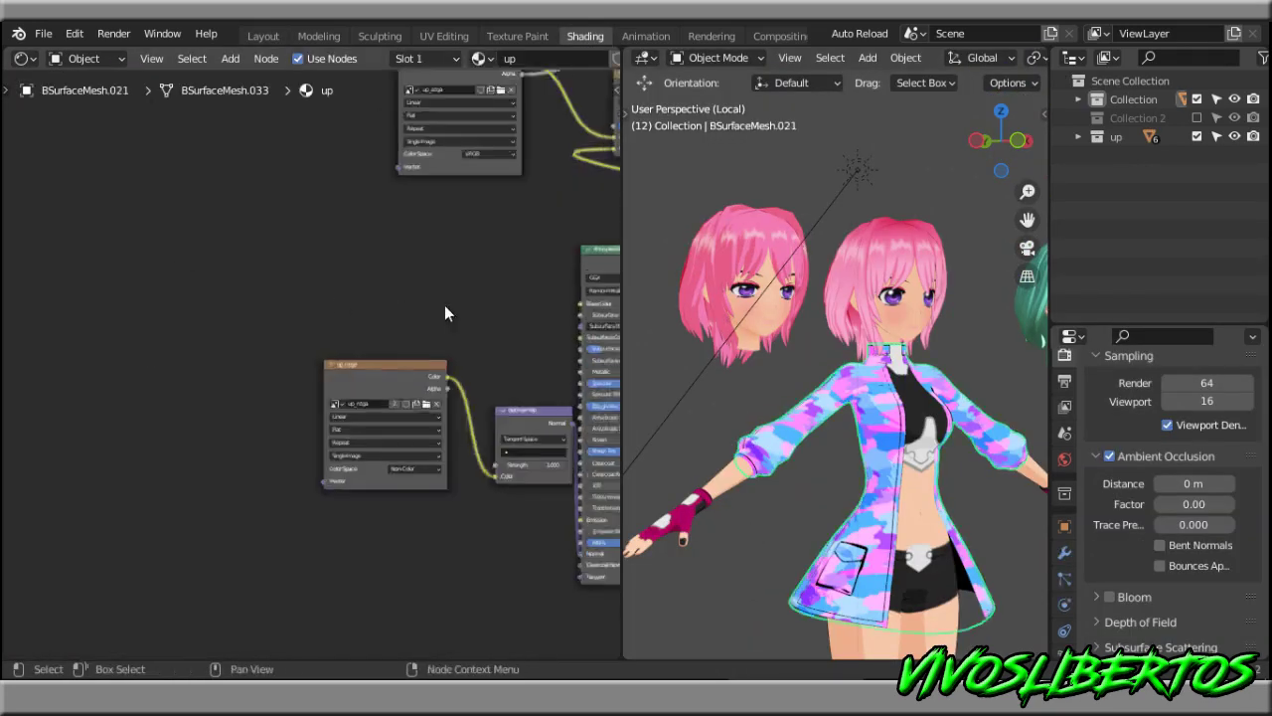
pyautogui.scroll(3, 444, 305)
pyautogui.moveTo(349, 270)
pyautogui.mouseDown(button='middle')
pyautogui.moveTo(192, 346)
pyautogui.moveTo(443, 378)
pyautogui.moveTo(215, 341)
pyautogui.mouseUp(button='middle')
pyautogui.scroll(3, 193, 346)
pyautogui.scroll(3, 795, 419)
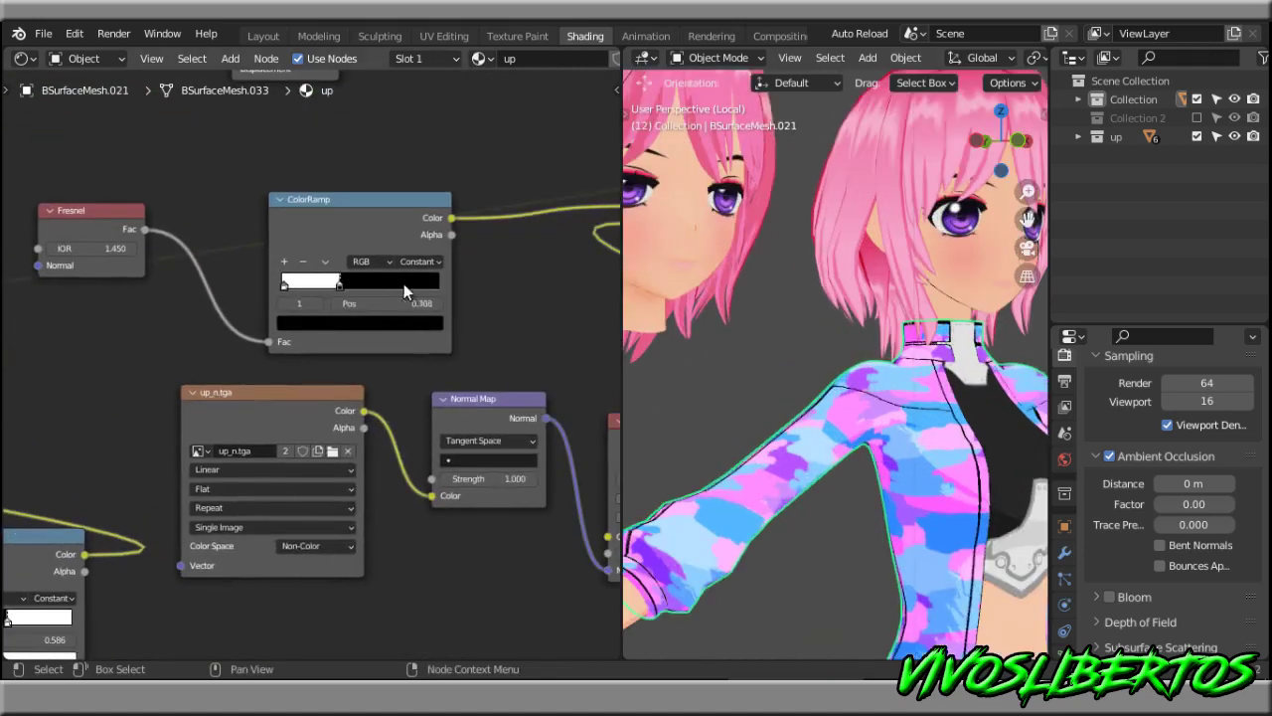
pyautogui.scroll(-3, 548, 327)
pyautogui.scroll(4, 488, 335)
pyautogui.moveTo(488, 275); pyautogui.dragTo(186, 262, button='middle')
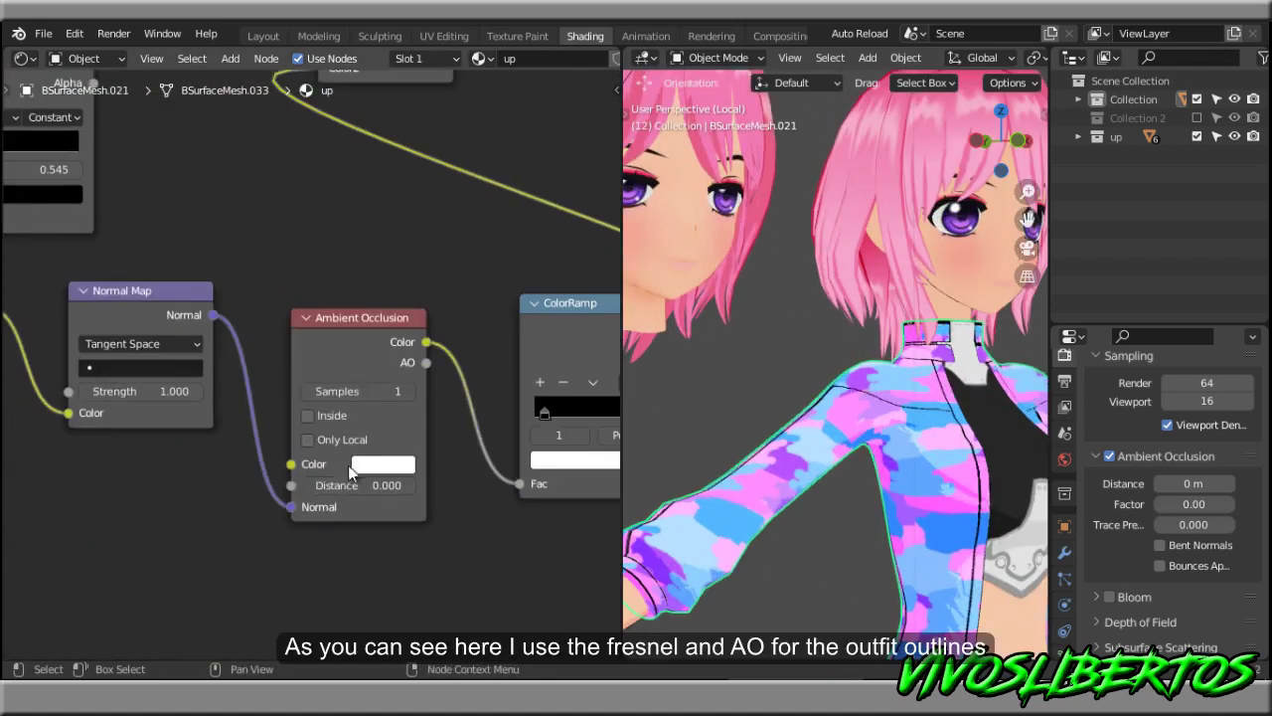
pyautogui.moveTo(838, 378); pyautogui.dragTo(755, 373, button='middle')
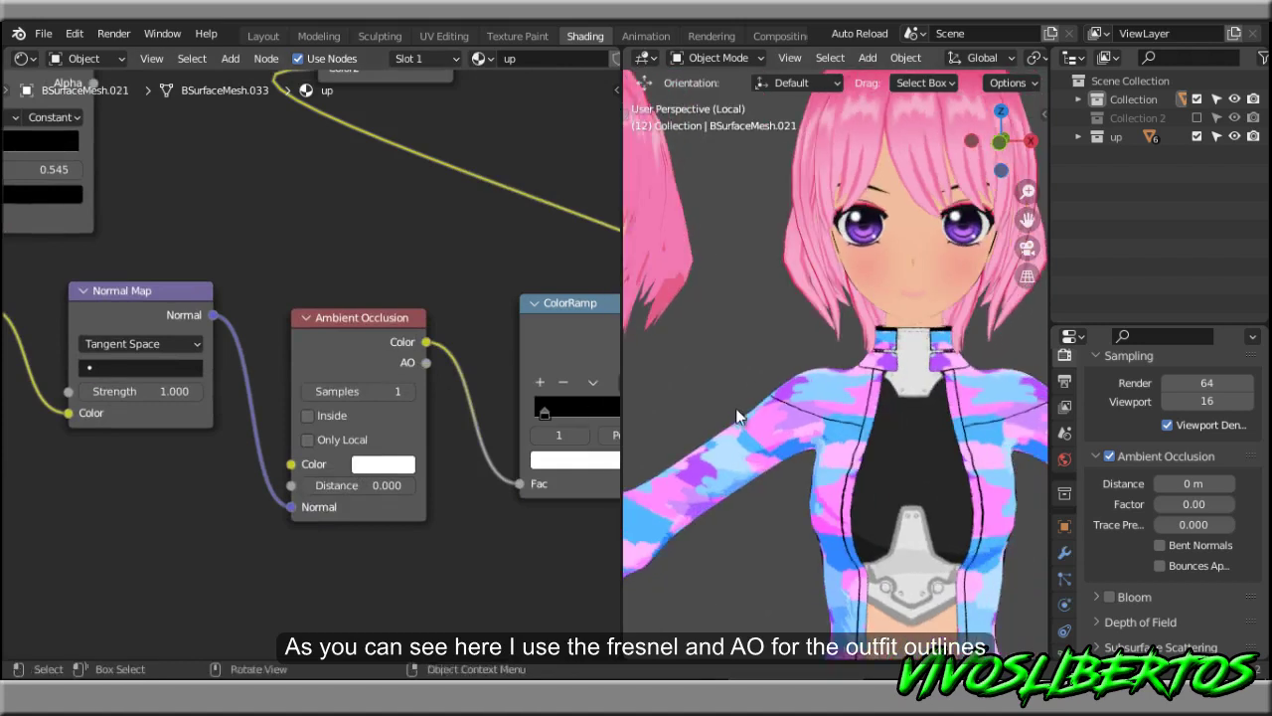
pyautogui.moveTo(557, 418); pyautogui.dragTo(296, 414, button='middle')
pyautogui.moveTo(467, 410); pyautogui.dragTo(448, 412)
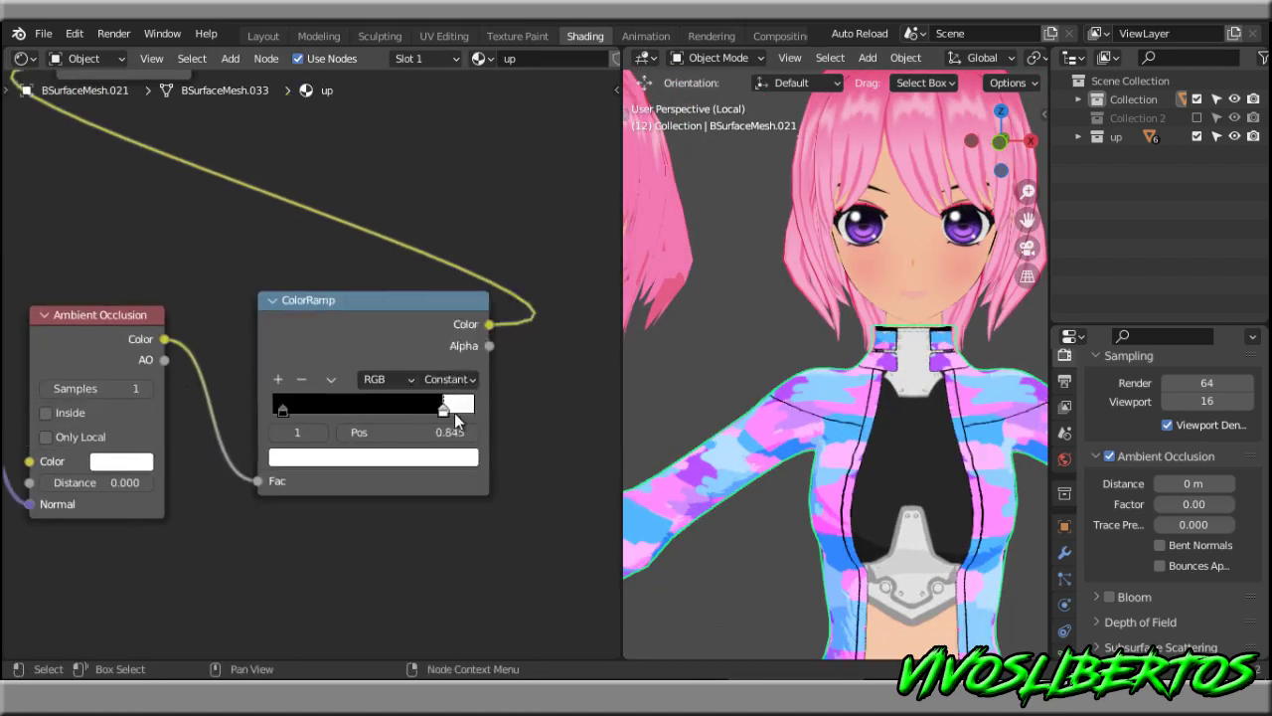
# Select head.009, frame its head2 material nodes, and maximize the 3D view on the faces.
pyautogui.click(696, 368)
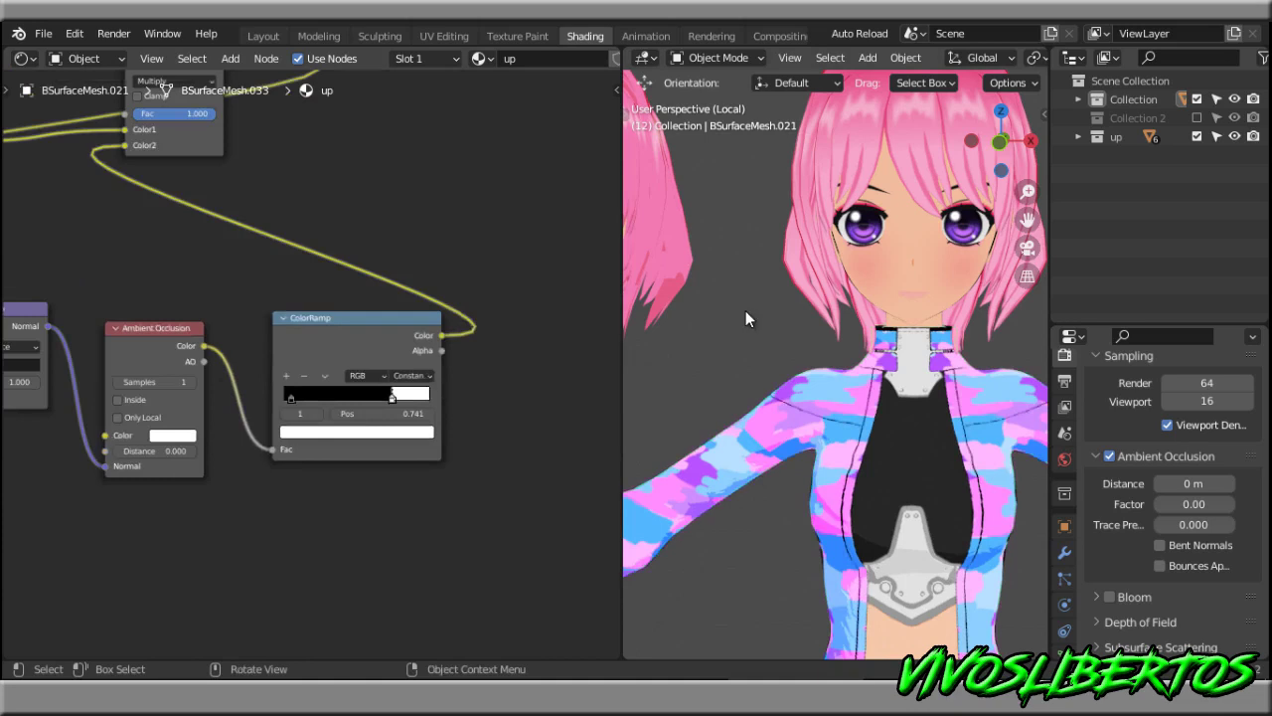
pyautogui.click(865, 276)
pyautogui.click(151, 58)
pyautogui.click(192, 223)
pyautogui.scroll(3, 487, 316)
pyautogui.moveTo(756, 358)
pyautogui.mouseDown(button='middle')
pyautogui.moveTo(878, 376)
pyautogui.moveTo(605, 371)
pyautogui.mouseUp(button='middle')
pyautogui.hotkey('ctrl', 'space')
pyautogui.scroll(2, 875, 378)
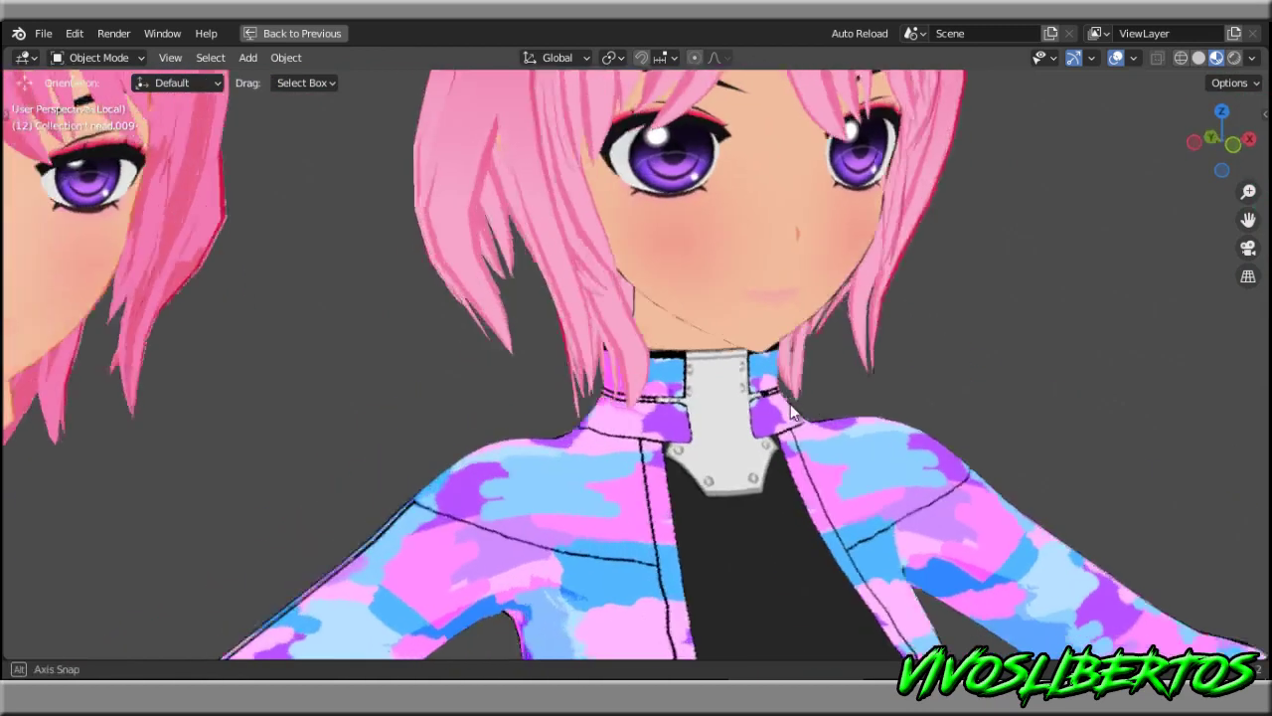
# Restore the node editor layout and isolate the head in local front view.
pyautogui.hotkey('ctrl', 'space')
pyautogui.moveTo(408, 333); pyautogui.dragTo(304, 276, button='middle')
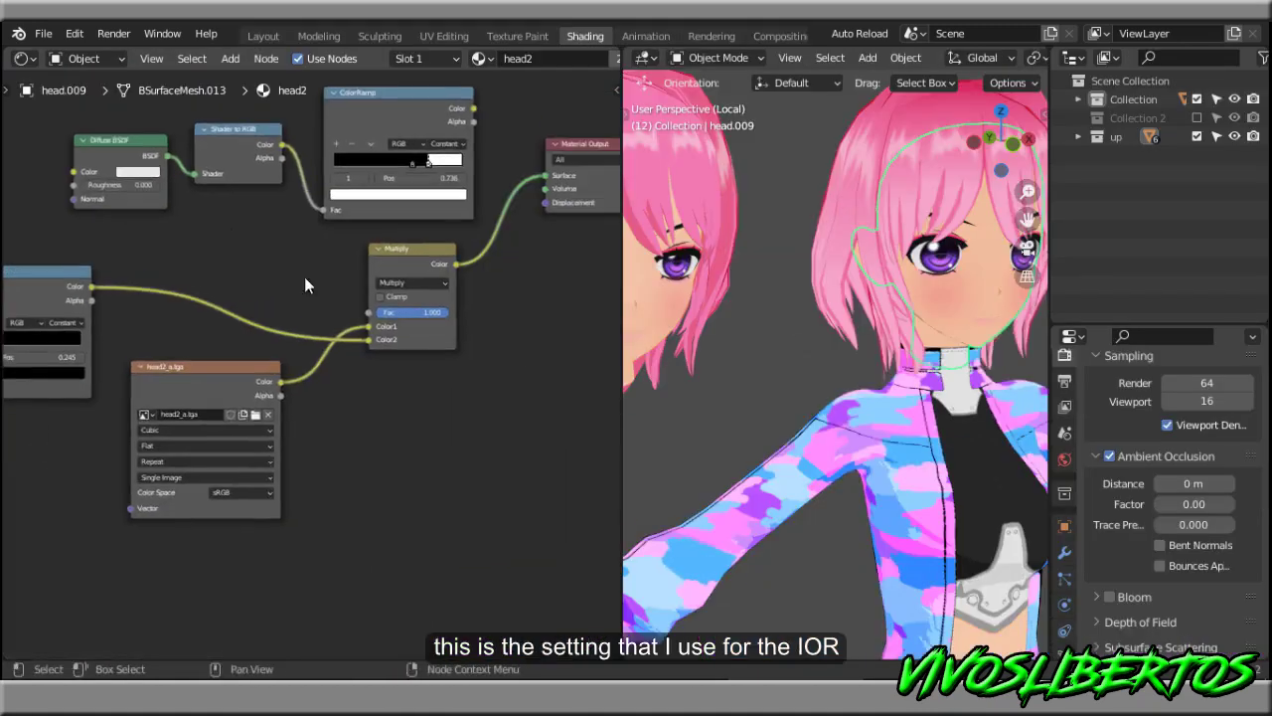
pyautogui.press('KP_5')
pyautogui.press('KP_1')
pyautogui.moveTo(802, 336)
pyautogui.mouseDown(button='middle')
pyautogui.moveTo(870, 206)
pyautogui.moveTo(870, 239)
pyautogui.mouseUp(button='middle')
pyautogui.moveTo(468, 452)
pyautogui.mouseDown(button='middle')
pyautogui.moveTo(357, 410)
pyautogui.moveTo(298, 306)
pyautogui.mouseUp(button='middle')
pyautogui.scroll(4, 340, 414)
pyautogui.scroll(2, 209, 346)
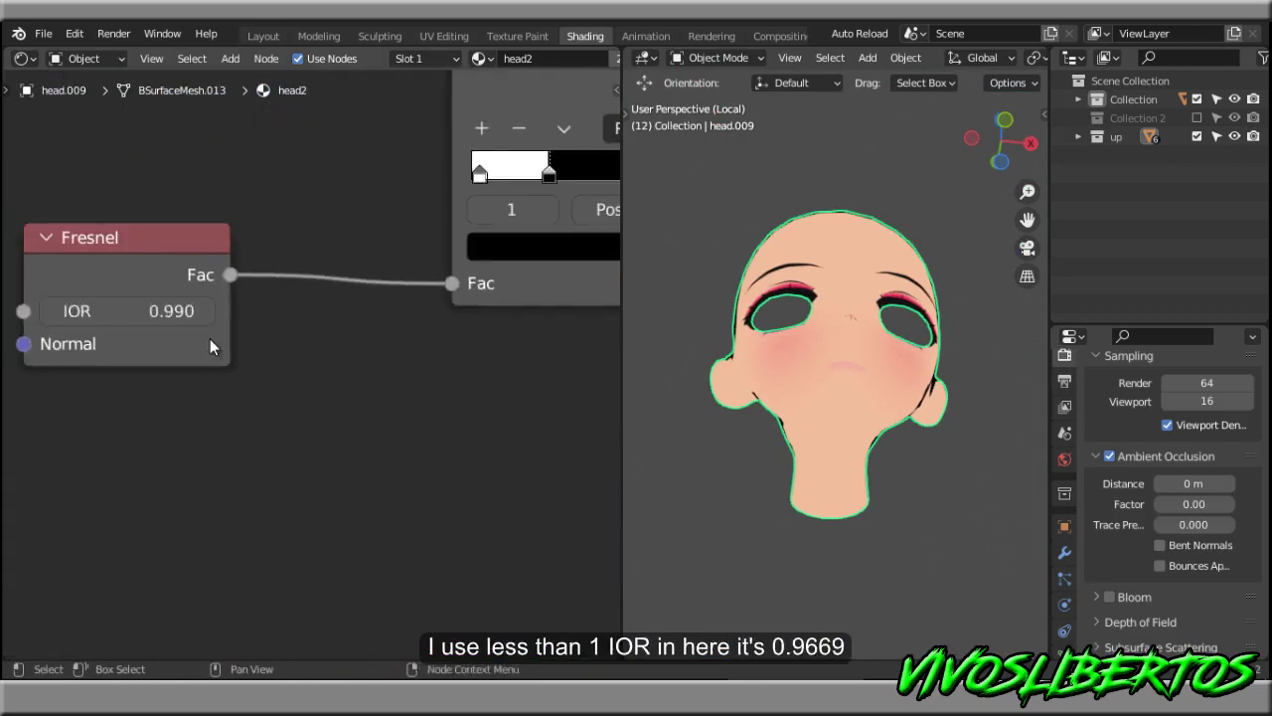
# Test the head2 Fresnel IOR above 1 and then at 0.5.
pyautogui.moveTo(144, 311); pyautogui.dragTo(184, 311)
pyautogui.moveTo(686, 418)
pyautogui.mouseDown(button='middle')
pyautogui.moveTo(928, 434)
pyautogui.moveTo(829, 497)
pyautogui.moveTo(526, 442)
pyautogui.mouseUp(button='middle')
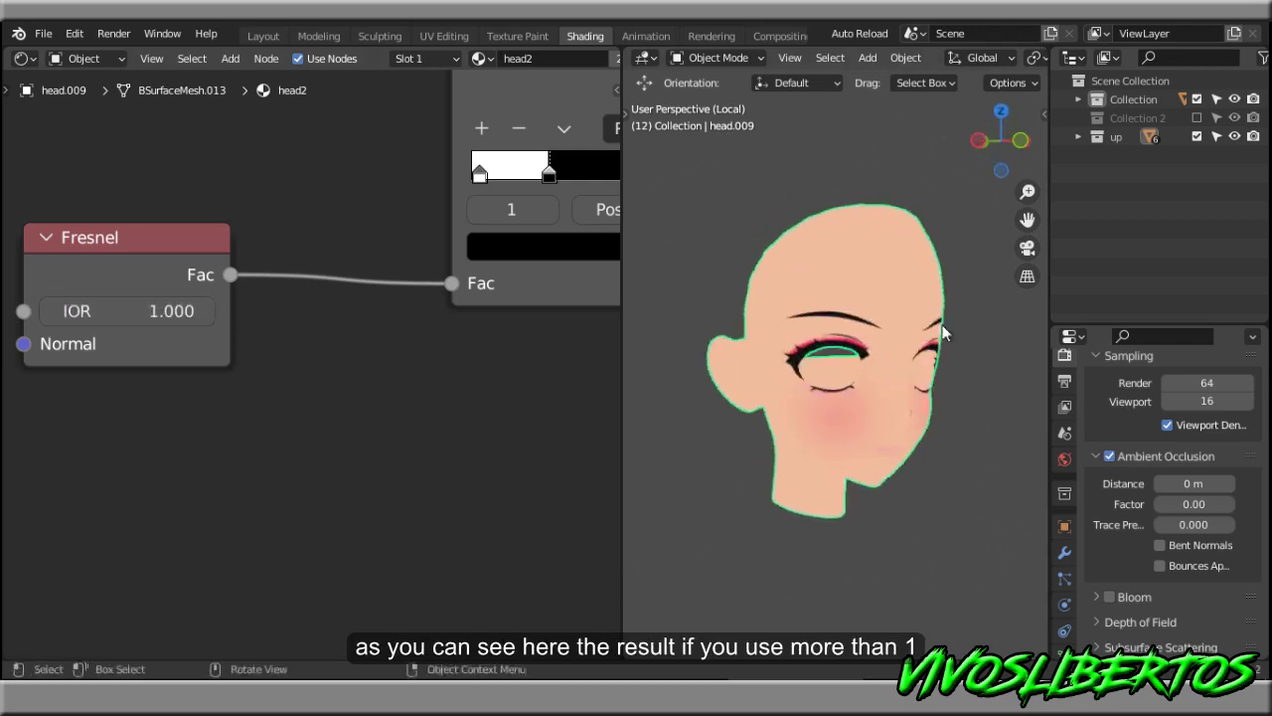
pyautogui.click(151, 325)
pyautogui.write('.5')
pyautogui.press('Return')
# Refine the Fresnel IOR through 0.9 and 0.98, settling on 0.99.
pyautogui.moveTo(738, 468)
pyautogui.mouseDown(button='middle')
pyautogui.moveTo(772, 411)
pyautogui.moveTo(821, 422)
pyautogui.moveTo(725, 397)
pyautogui.mouseUp(button='middle')
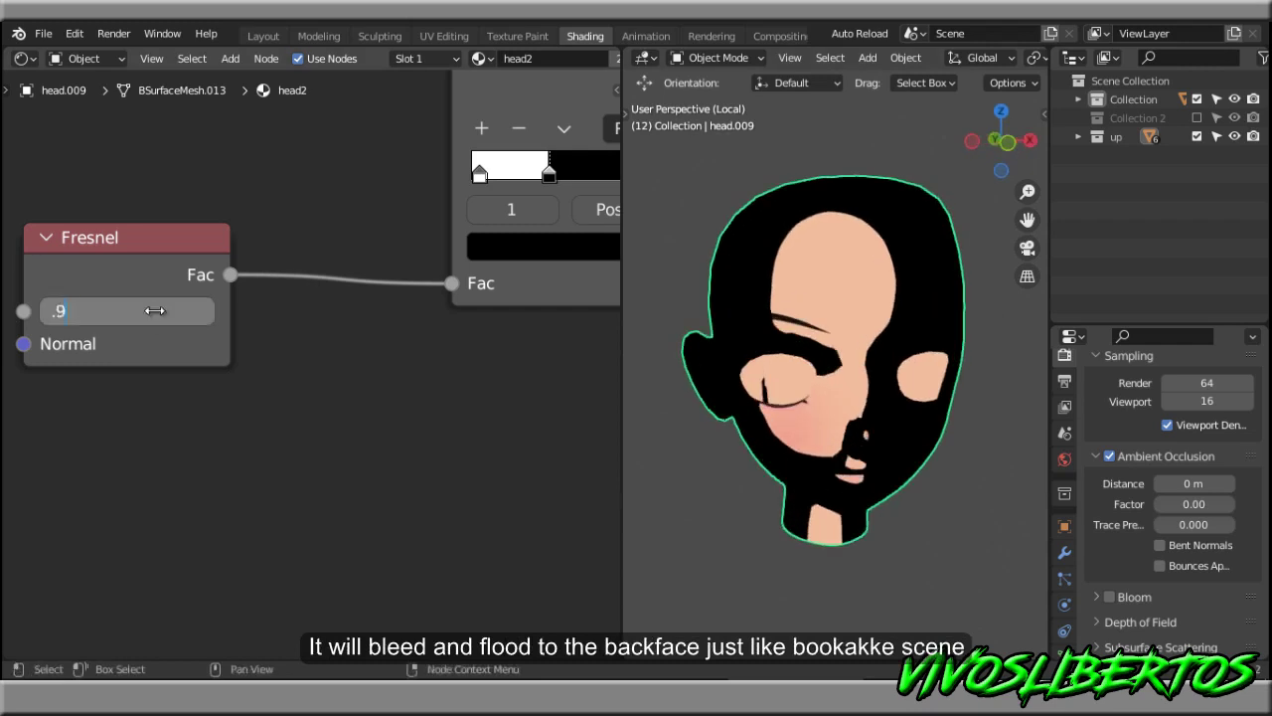
pyautogui.press('Return')
pyautogui.moveTo(756, 438); pyautogui.dragTo(527, 453, button='middle')
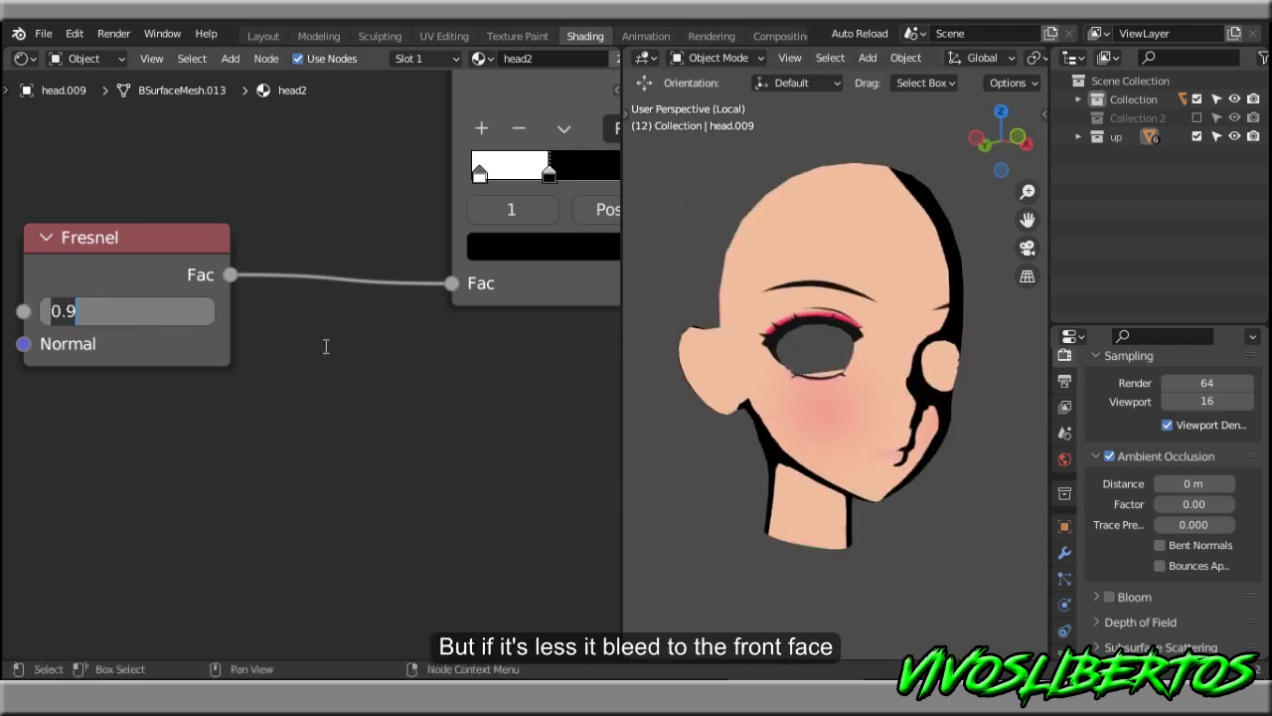
pyautogui.write('8')
pyautogui.press('Return')
pyautogui.moveTo(737, 420)
pyautogui.mouseDown(button='middle')
pyautogui.moveTo(908, 451)
pyautogui.moveTo(780, 449)
pyautogui.moveTo(890, 337)
pyautogui.moveTo(924, 401)
pyautogui.moveTo(821, 326)
pyautogui.moveTo(967, 531)
pyautogui.moveTo(914, 519)
pyautogui.mouseUp(button='middle')
pyautogui.press('BackSpace')
pyautogui.write('9')
pyautogui.press('Return')
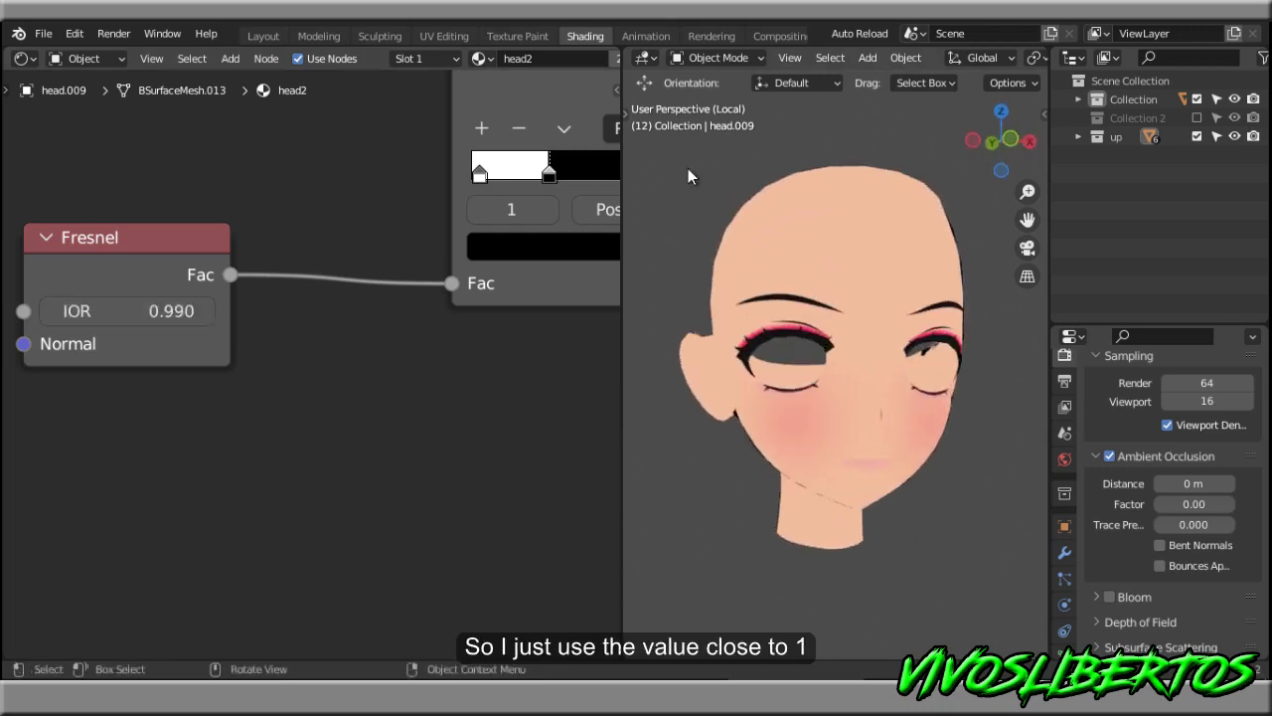
# Leave local view and select the hair to display its hair2 material nodes.
pyautogui.click(262, 40)
pyautogui.scroll(2, 410, 261)
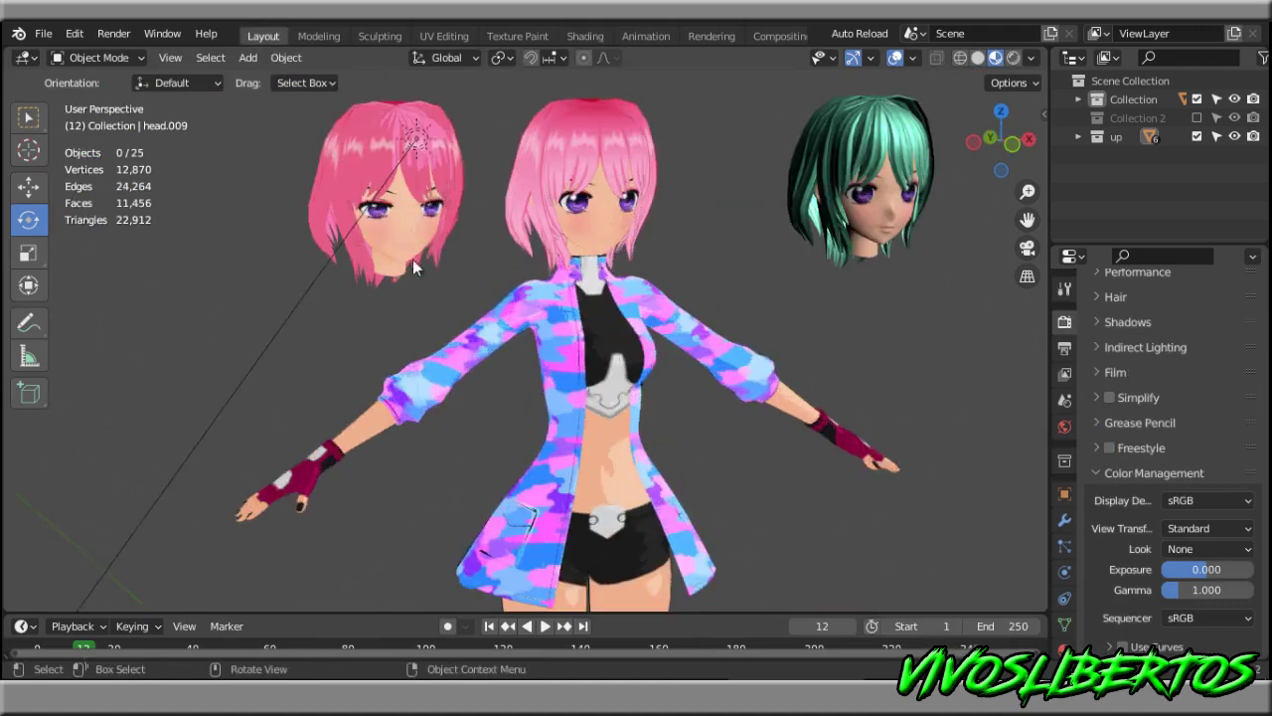
pyautogui.click(584, 36)
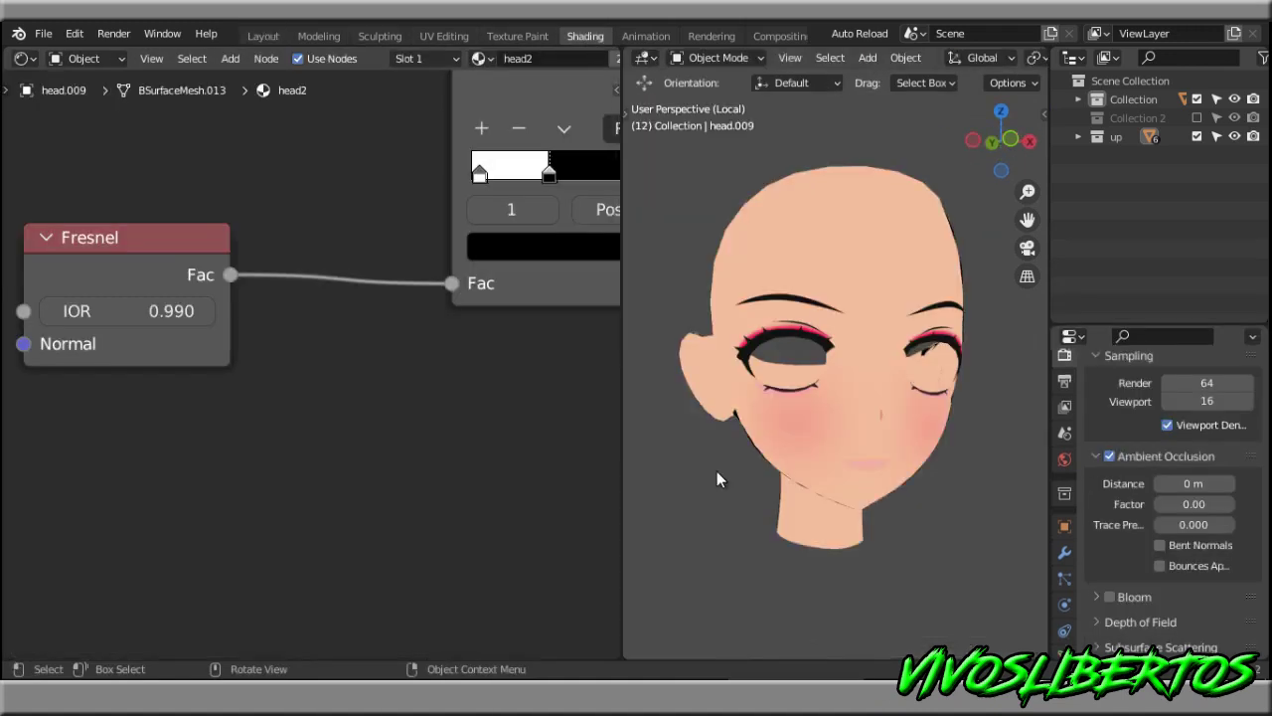
pyautogui.press('KP_Divide')
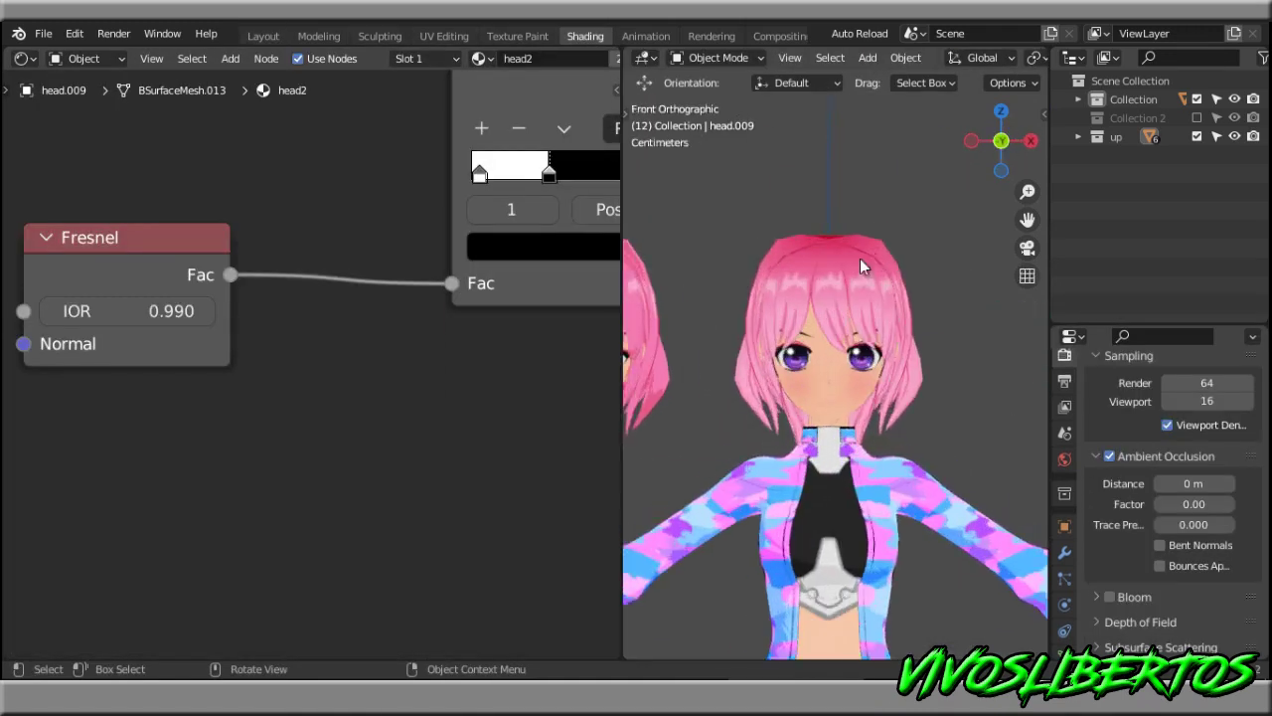
pyautogui.click(825, 259)
pyautogui.scroll(-3, 497, 266)
pyautogui.scroll(-2, 472, 283)
# Try a blue hair outline ramp colour, revert it to pink, then select the Plane.011 hair.
pyautogui.scroll(5, 795, 298)
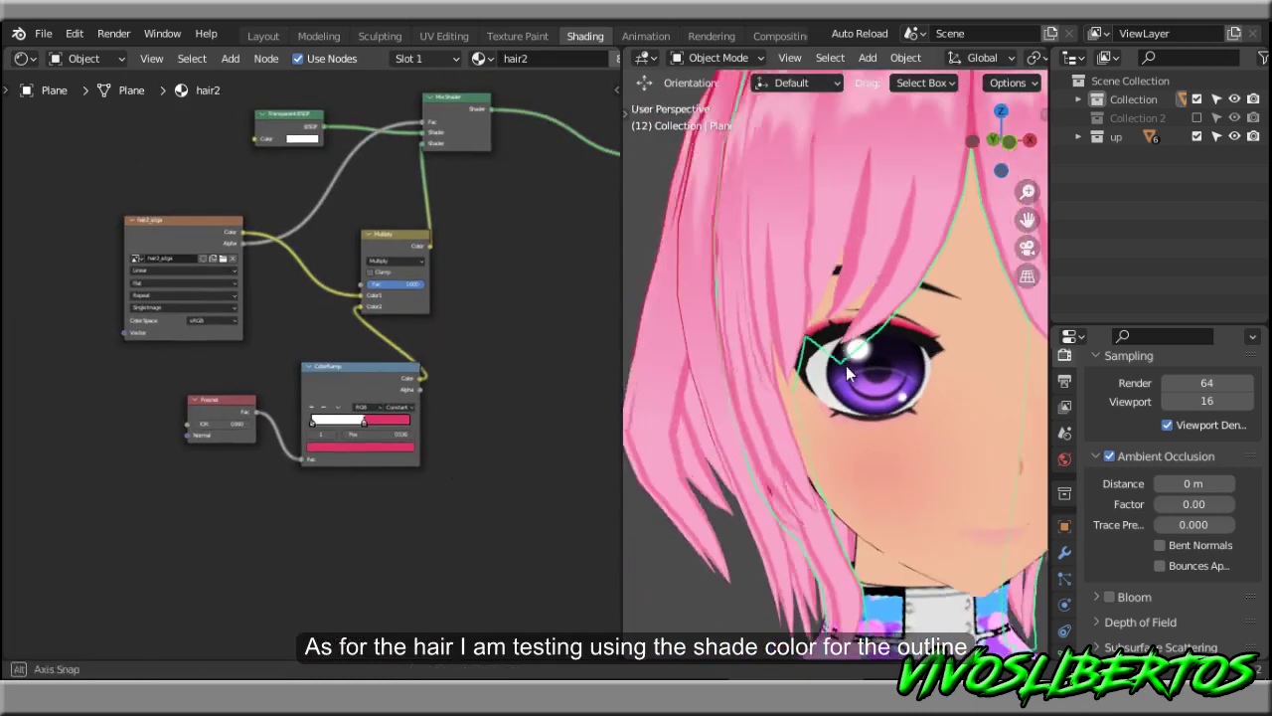
pyautogui.moveTo(785, 298); pyautogui.dragTo(795, 302, button='middle')
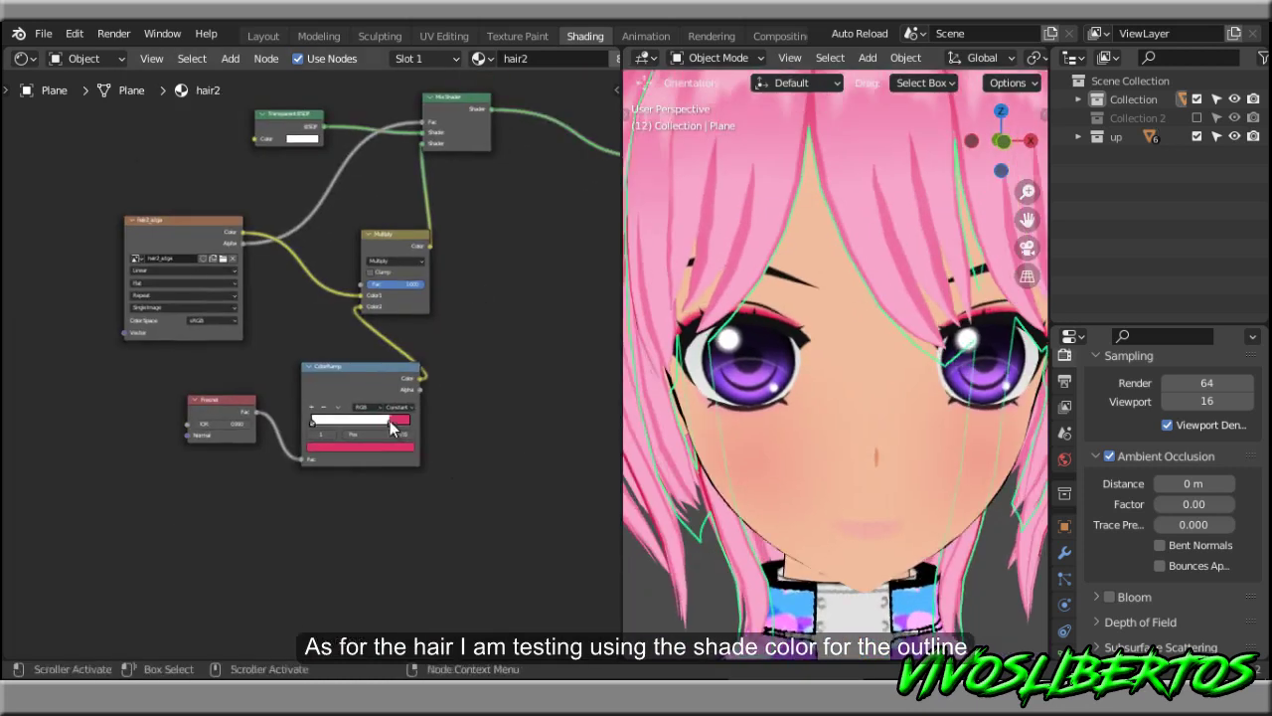
pyautogui.click(364, 443)
pyautogui.click(374, 345)
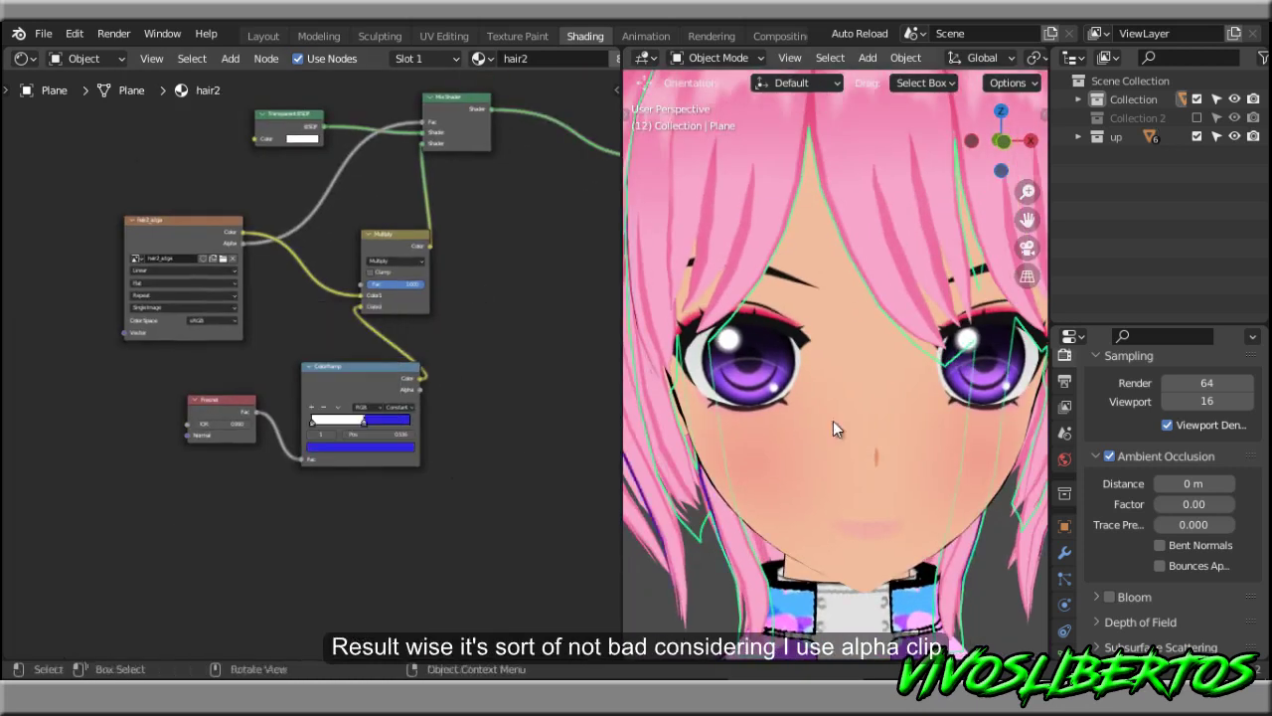
pyautogui.moveTo(796, 418); pyautogui.dragTo(887, 412, button='middle')
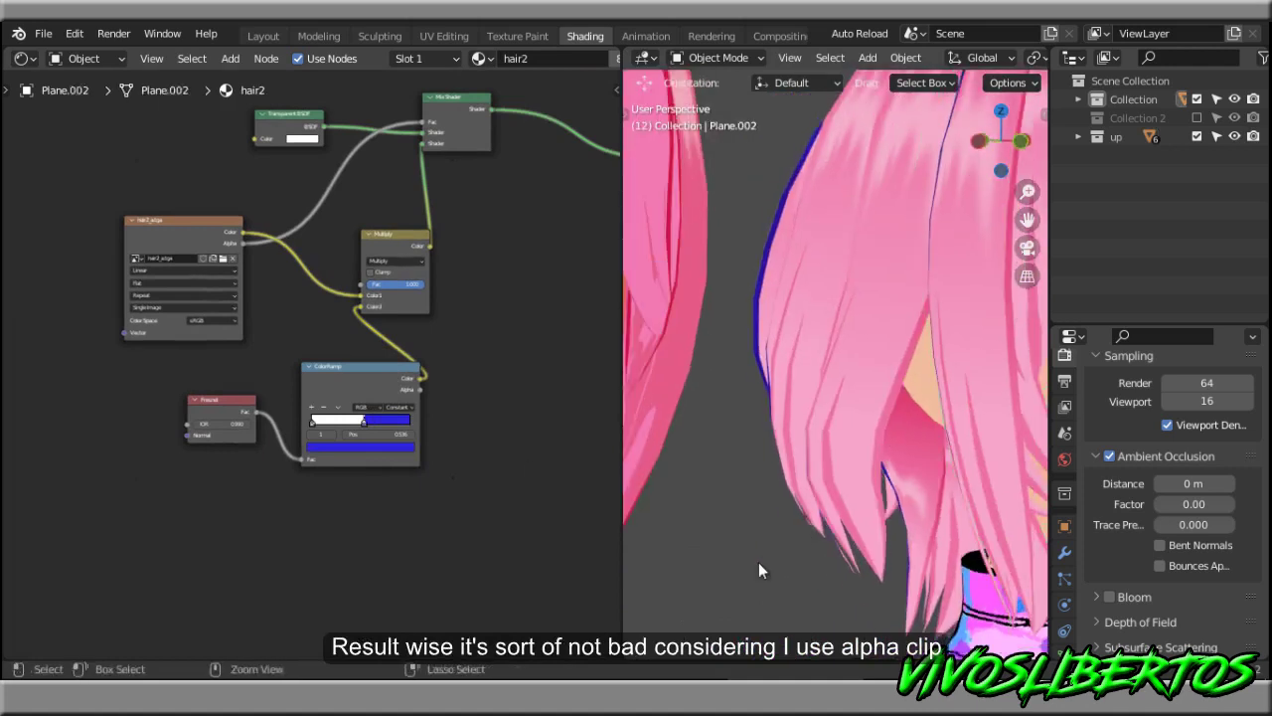
pyautogui.hotkey('ctrl', 'z')
pyautogui.moveTo(754, 567)
pyautogui.mouseDown(button='middle')
pyautogui.moveTo(705, 554)
pyautogui.moveTo(843, 419)
pyautogui.moveTo(823, 370)
pyautogui.moveTo(858, 358)
pyautogui.mouseUp(button='middle')
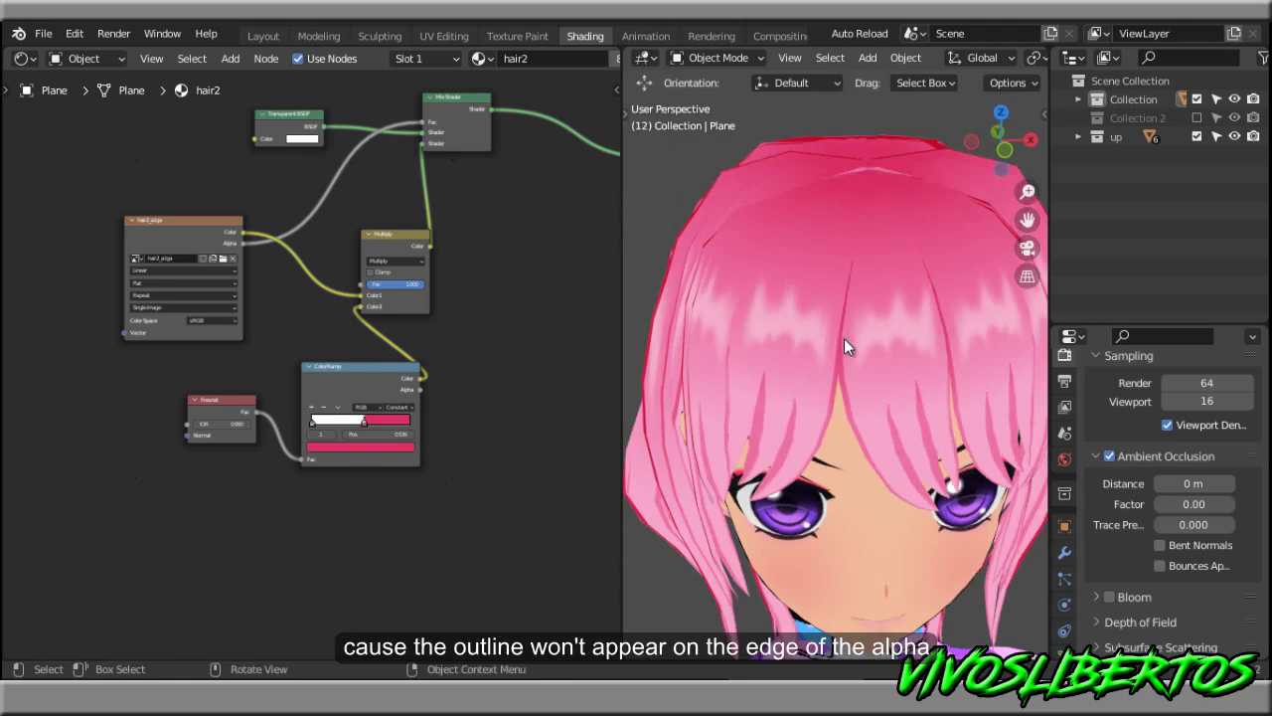
pyautogui.scroll(-5, 849, 336)
pyautogui.click(689, 389)
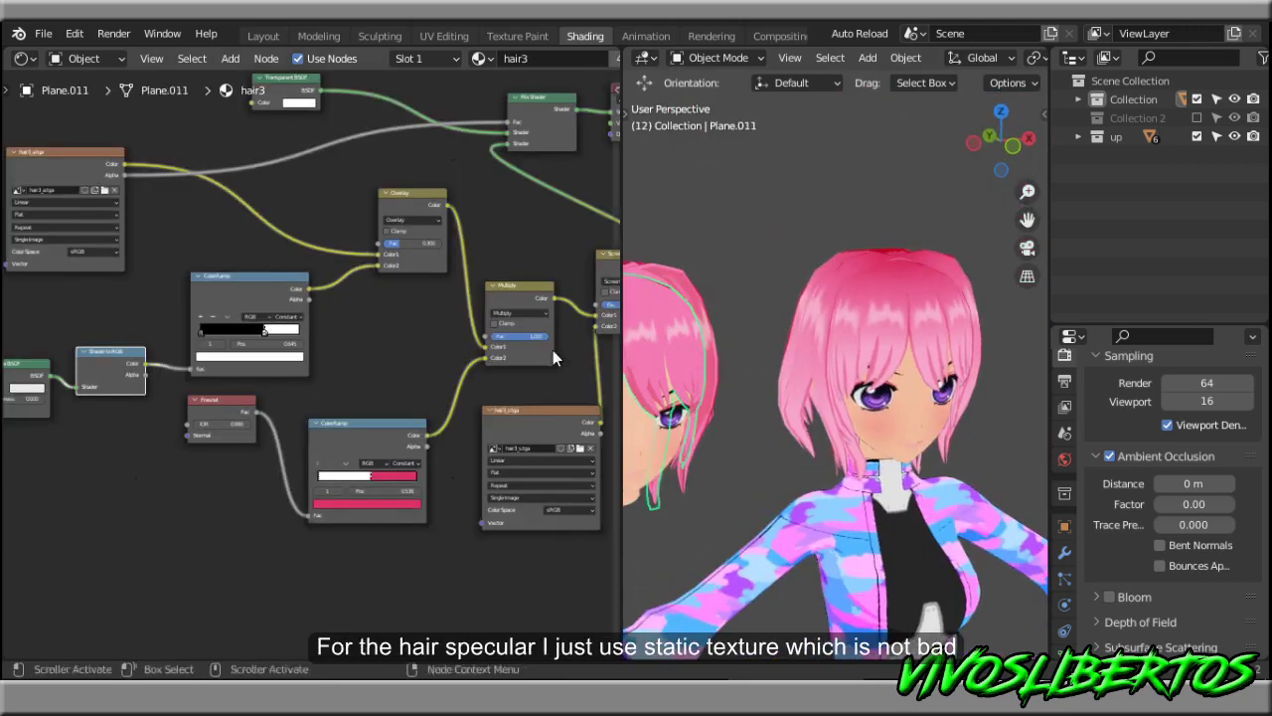
# Frame the Plane.011 head full-window and rotate the viewport HDRI lighting around it.
pyautogui.press('KP_Decimal')
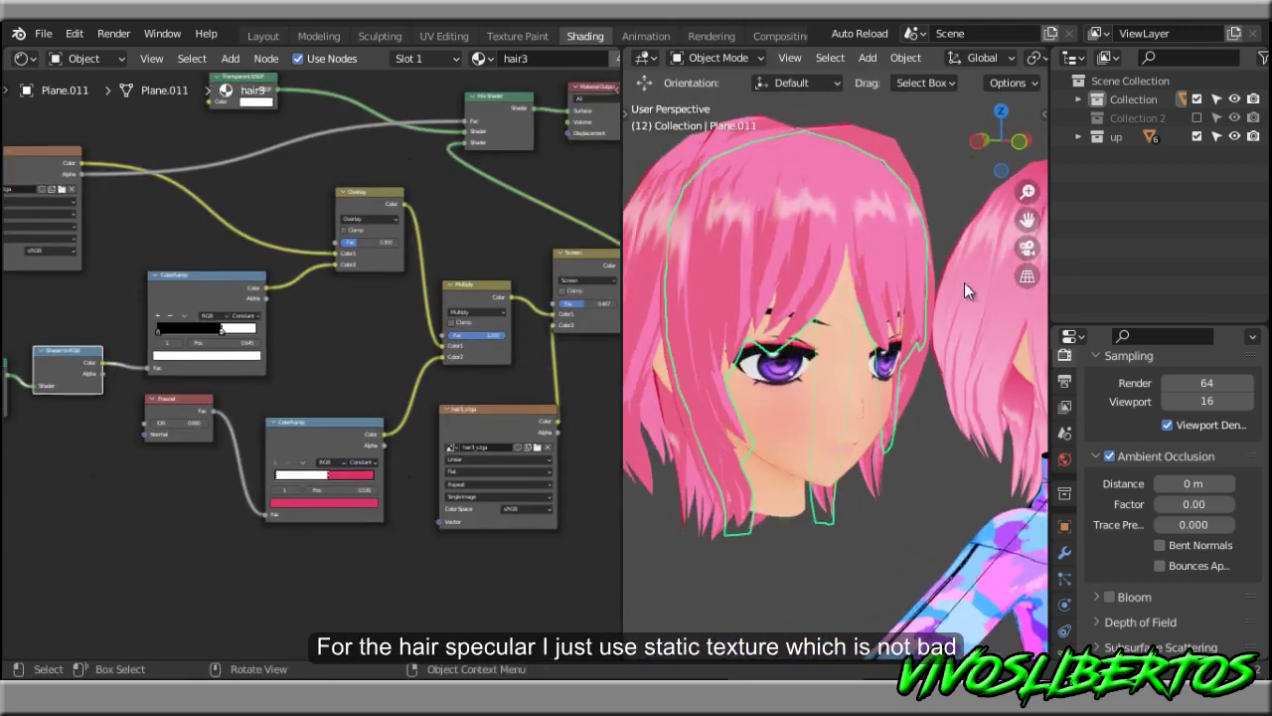
pyautogui.hotkey('ctrl', 'space')
pyautogui.click(1251, 57)
pyautogui.moveTo(1143, 260); pyautogui.dragTo(1113, 260)
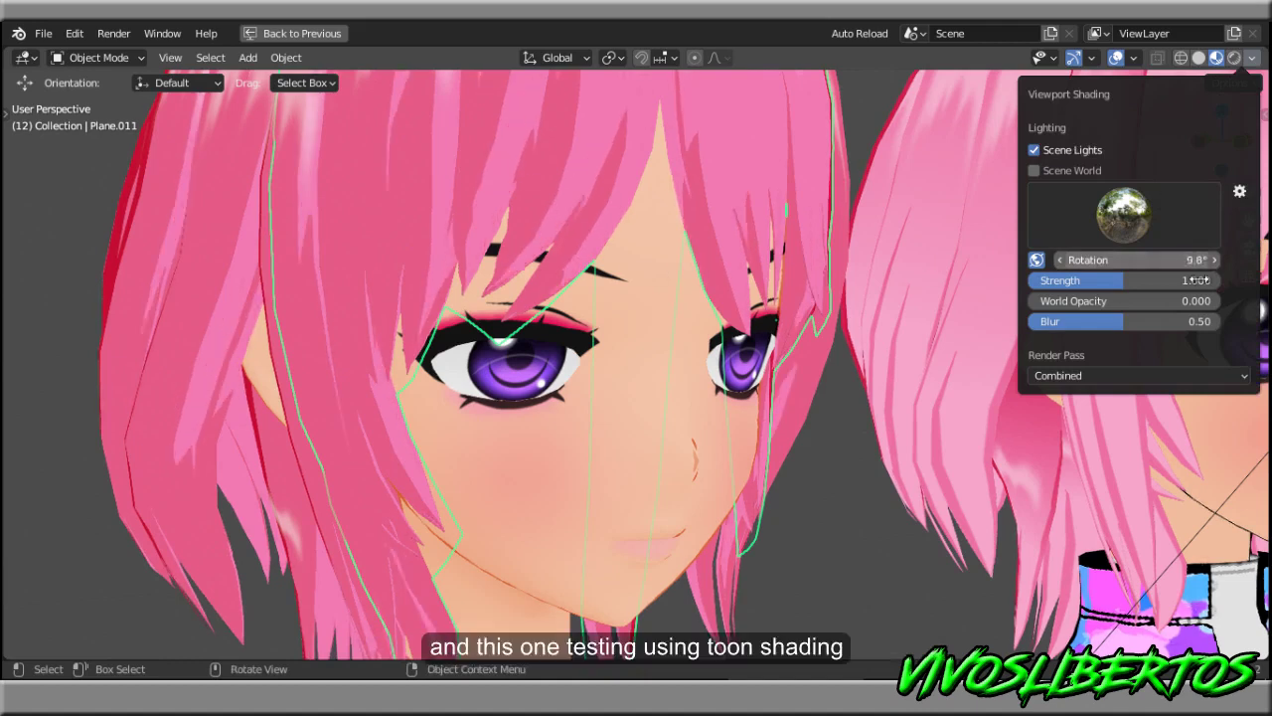
pyautogui.scroll(-5, 805, 112)
pyautogui.moveTo(805, 111)
pyautogui.mouseDown(button='middle')
pyautogui.moveTo(730, 308)
pyautogui.moveTo(527, 332)
pyautogui.mouseUp(button='middle')
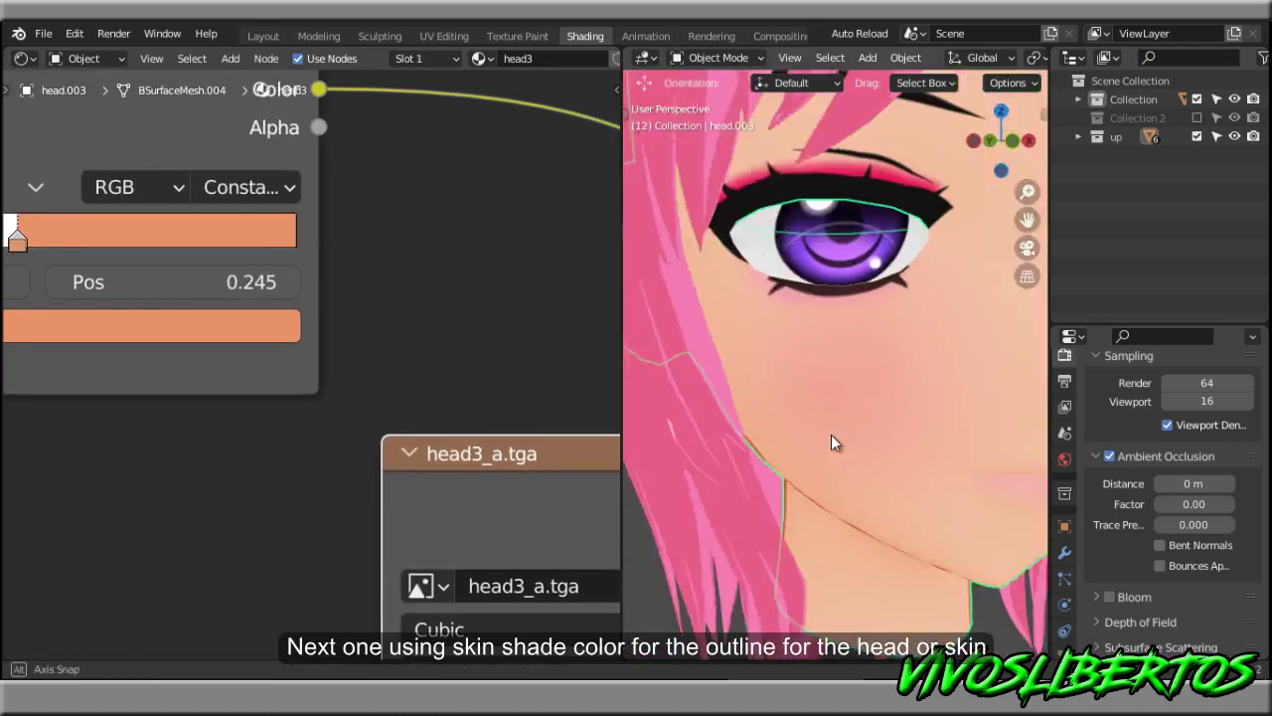
# Thin the head outline by shifting the ColorRamp stop, and set Fresnel IOR to 0.990.
pyautogui.scroll(-1, 514, 355)
pyautogui.scroll(-3, 733, 431)
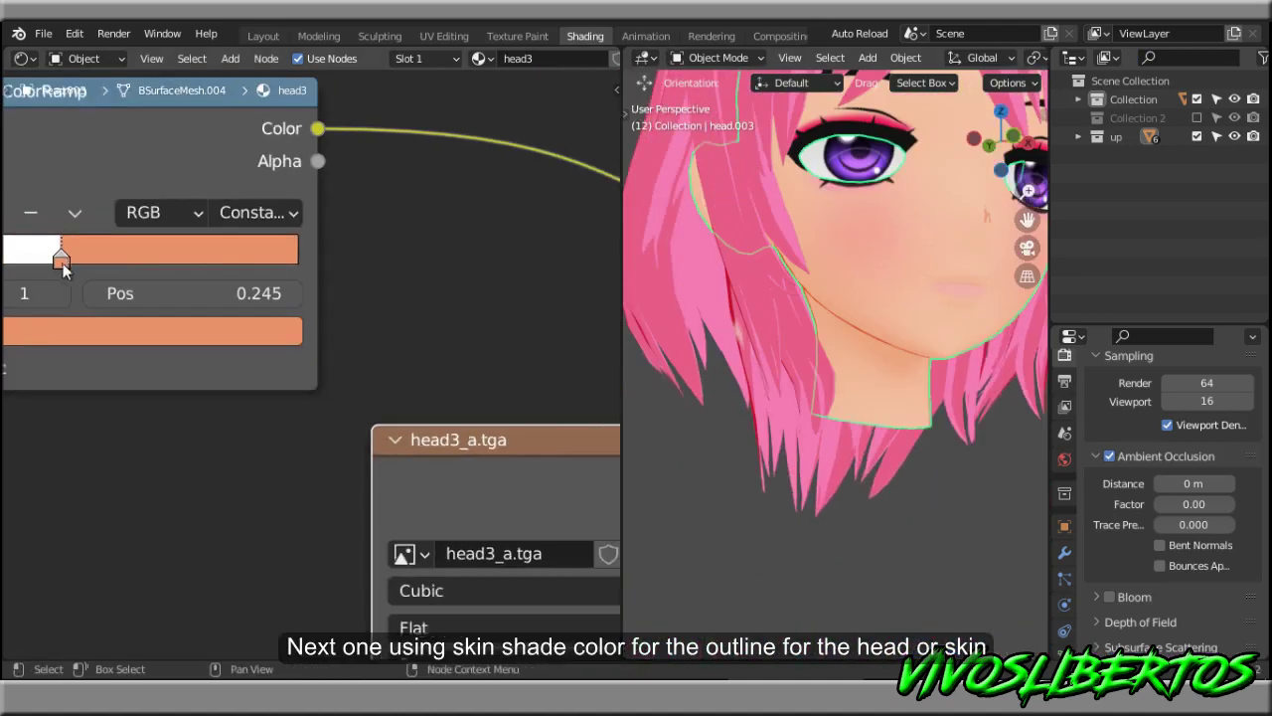
pyautogui.moveTo(57, 265); pyautogui.dragTo(158, 262)
pyautogui.hscroll(-5, 298, 388)
pyautogui.hscroll(-5, 266, 398)
pyautogui.moveTo(273, 378); pyautogui.dragTo(233, 378)
pyautogui.doubleClick(263, 377)
pyautogui.press('BackSpace')
pyautogui.write('.1')
pyautogui.press('Return')
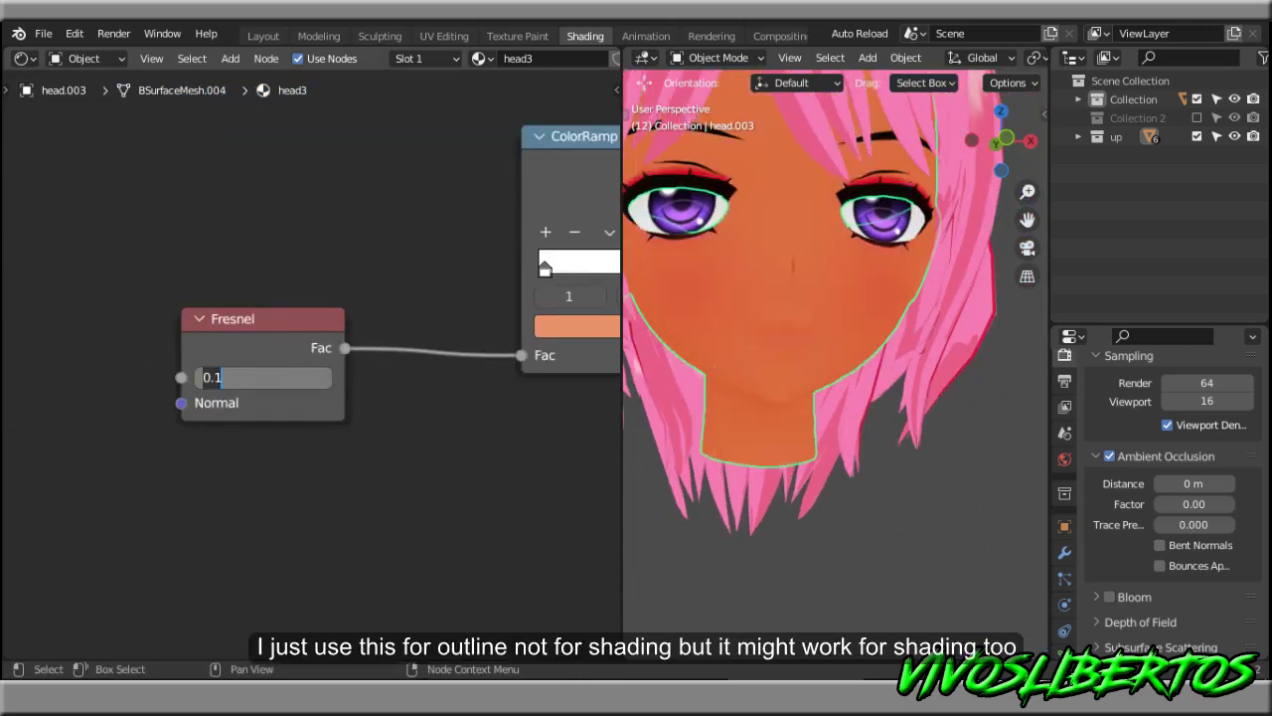
pyautogui.write('0.9')
pyautogui.press('Return')
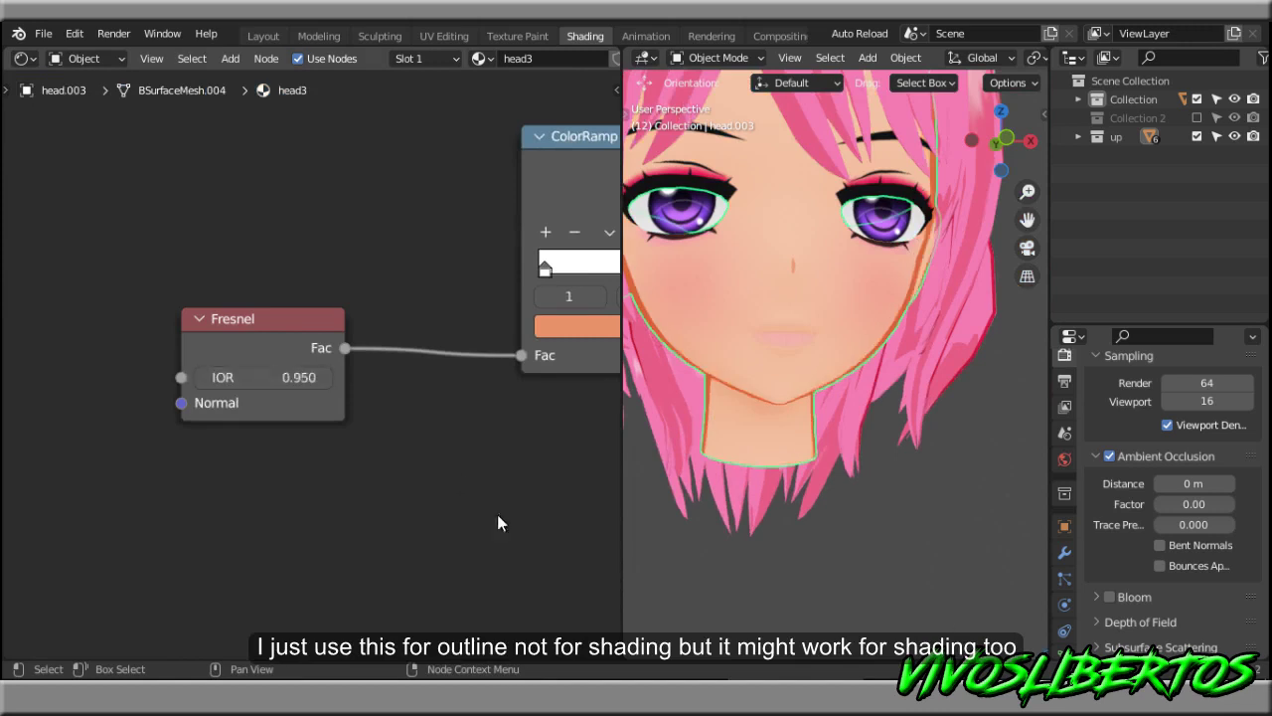
# Eyedrop the face's skin colour into the outline ColorRamp swatch.
pyautogui.moveTo(875, 554); pyautogui.dragTo(903, 474, button='middle')
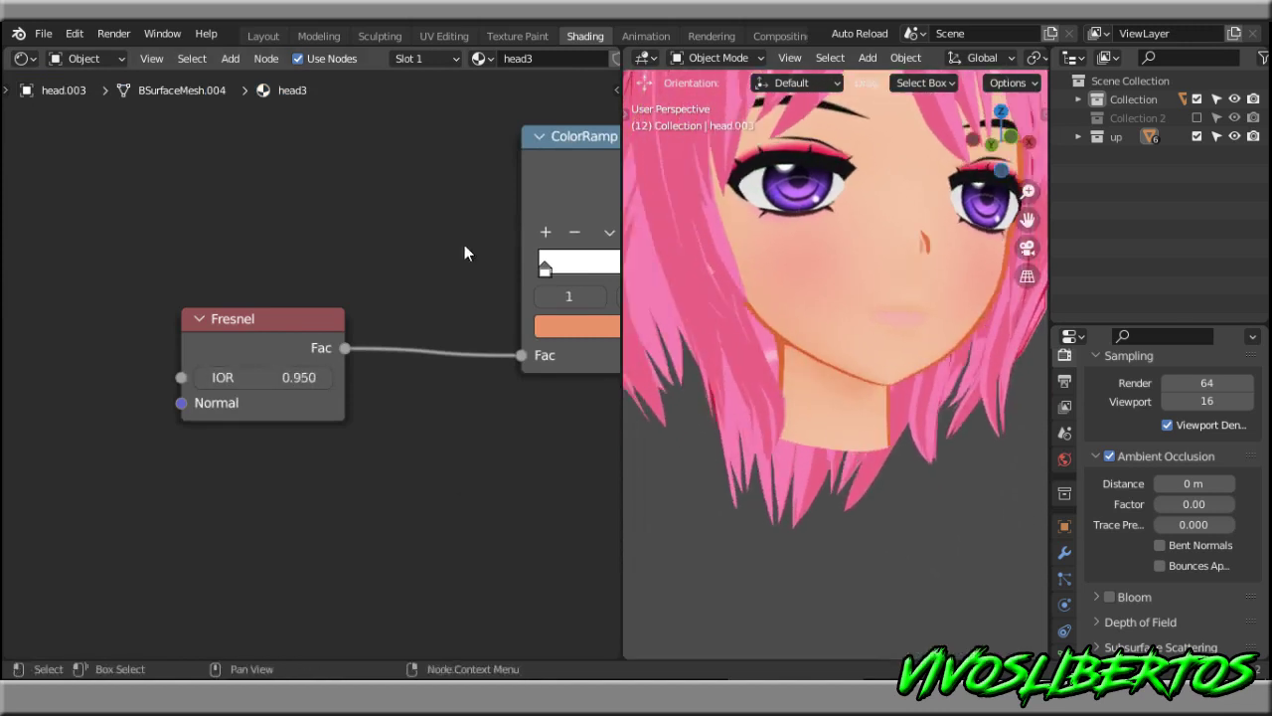
pyautogui.scroll(3, 915, 364)
pyautogui.scroll(3, 855, 524)
pyautogui.click(562, 328)
pyautogui.click(732, 499)
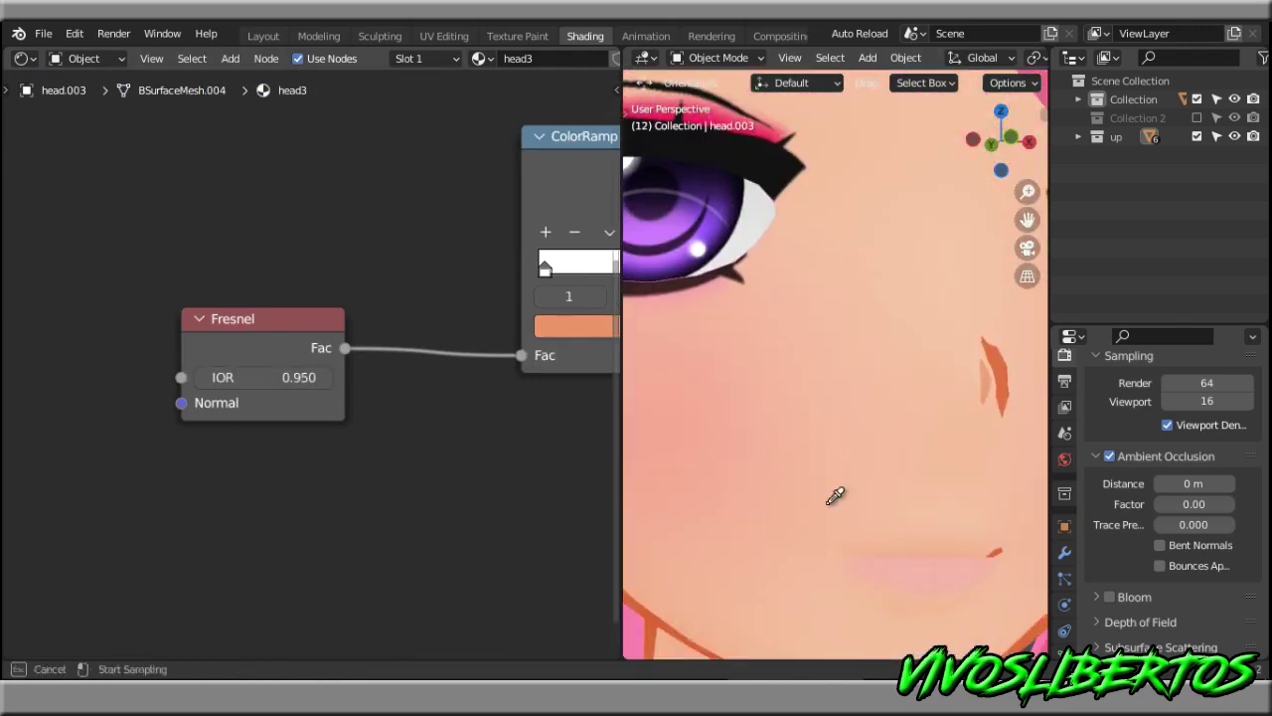
pyautogui.click(989, 386)
# Return to the Layout workspace and save the file as toon.blend.
pyautogui.scroll(-3, 791, 444)
pyautogui.scroll(3, 828, 445)
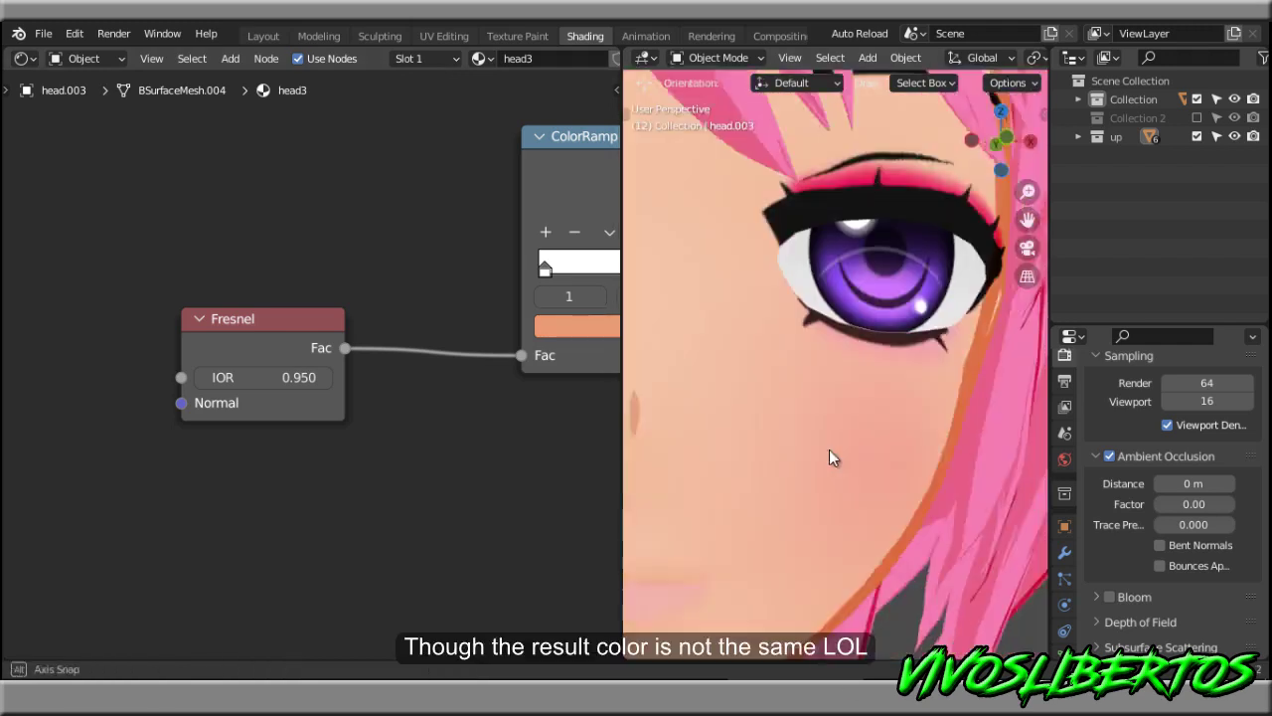
pyautogui.scroll(-5, 846, 356)
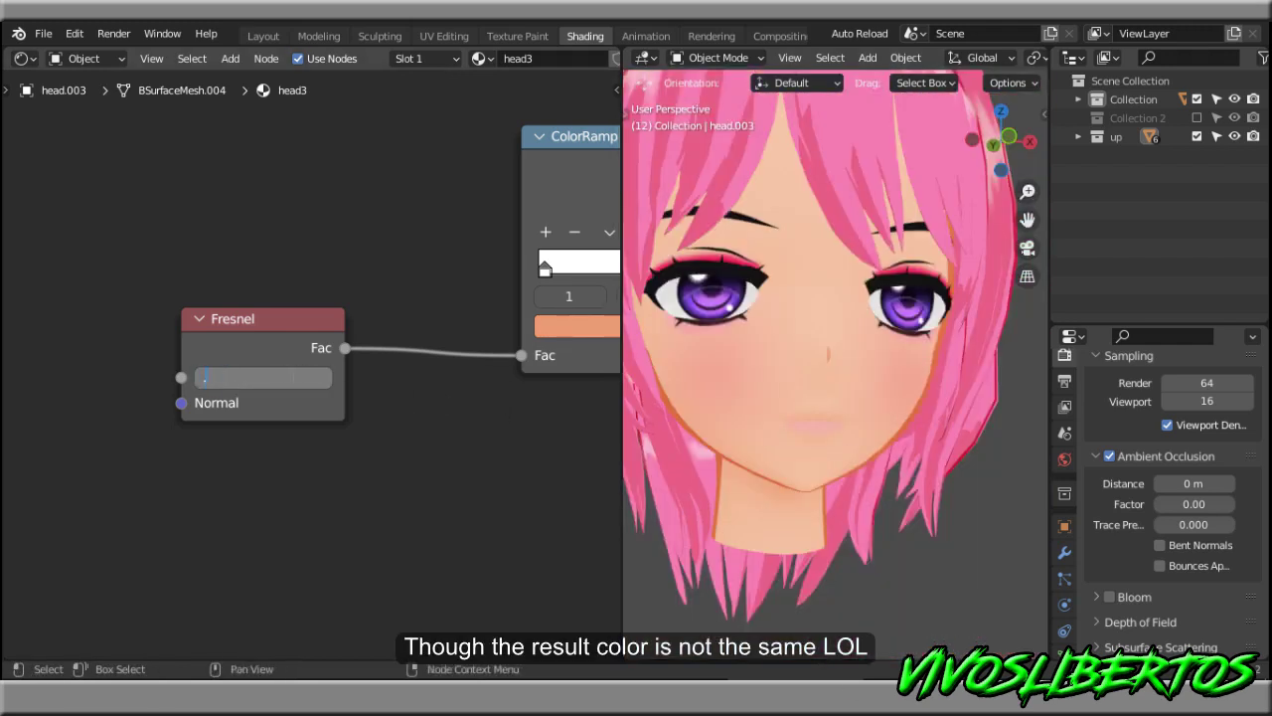
pyautogui.scroll(-2, 925, 540)
pyautogui.scroll(-2, 909, 569)
pyautogui.scroll(-2, 818, 581)
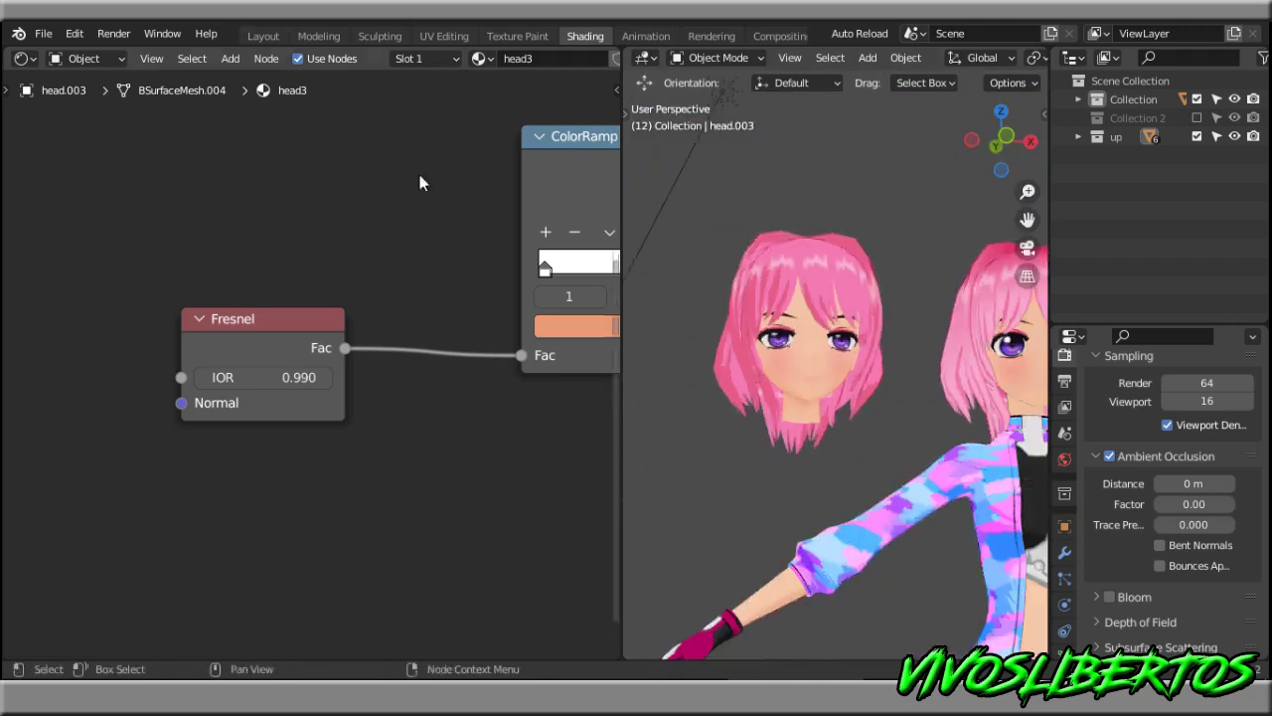
pyautogui.hotkey('ctrl', 'pageup')
pyautogui.hotkey('ctrl', 's')
pyautogui.scroll(-1, 890, 380)
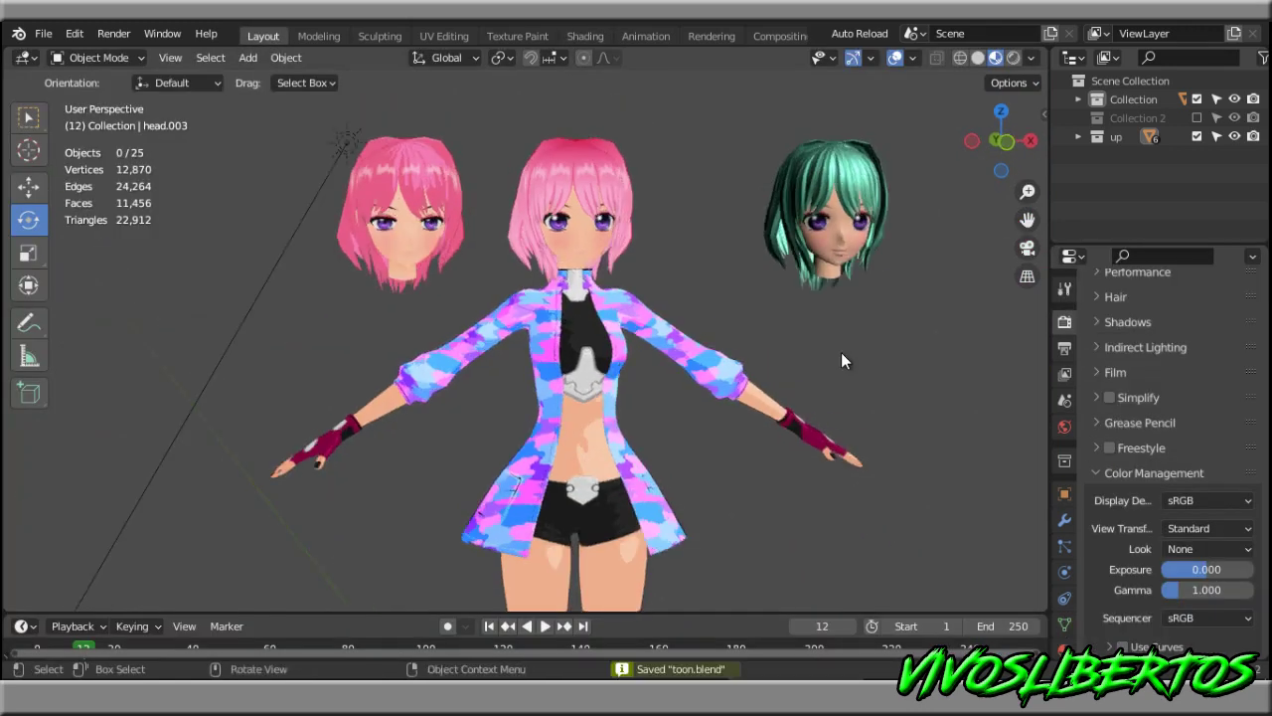
# Orbit around the torso and select the glove to edit its material.
pyautogui.scroll(6, 748, 385)
pyautogui.scroll(-3, 632, 406)
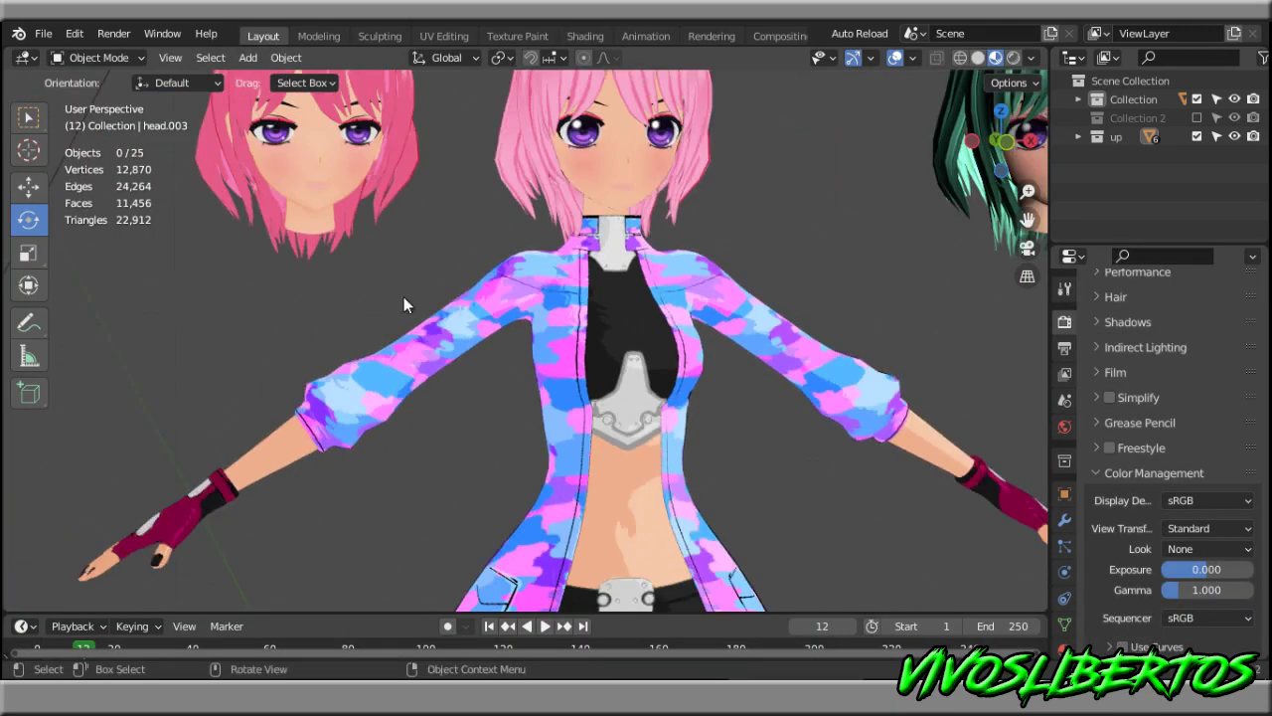
pyautogui.scroll(3, 752, 463)
pyautogui.moveTo(752, 463)
pyautogui.mouseDown(button='middle')
pyautogui.moveTo(727, 479)
pyautogui.moveTo(412, 367)
pyautogui.mouseUp(button='middle')
pyautogui.scroll(2, 524, 369)
pyautogui.scroll(2, 534, 363)
pyautogui.click(263, 421)
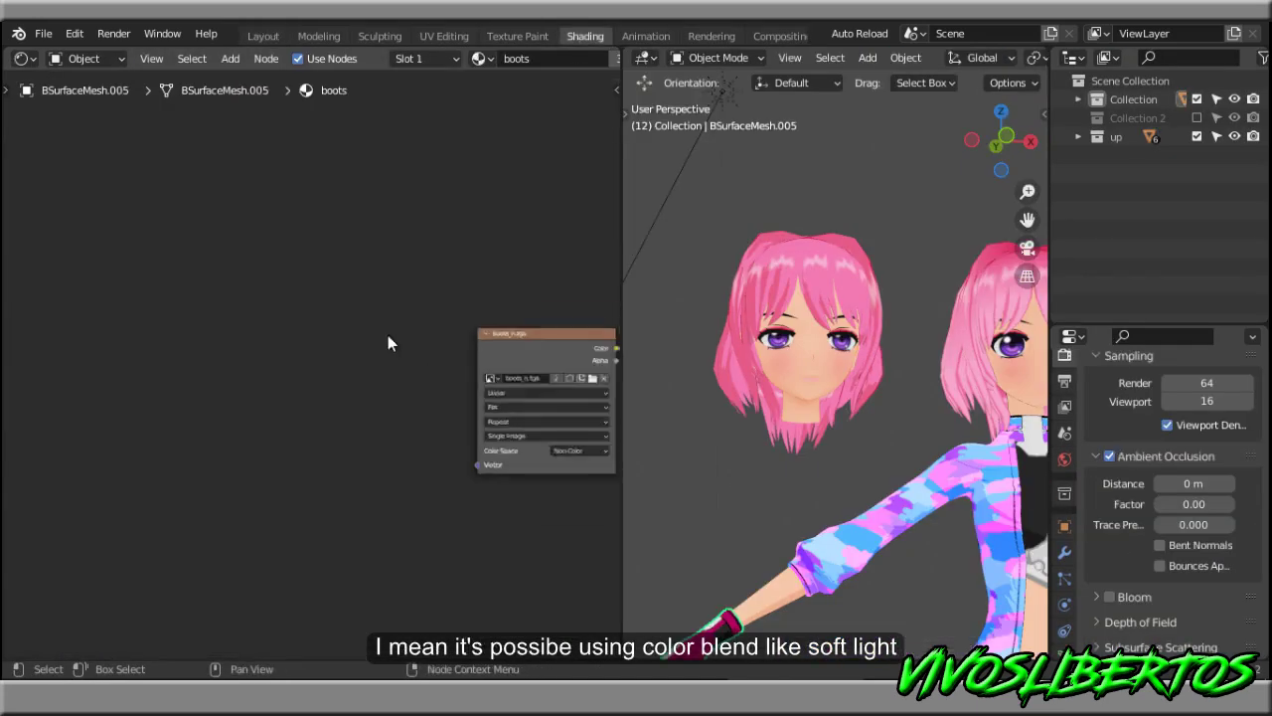
# Pan the node editor to the material's Fresnel and ColorRamp outline nodes.
pyautogui.scroll(-3, 416, 378)
pyautogui.moveTo(142, 228); pyautogui.dragTo(332, 460, button='middle')
pyautogui.scroll(2, 332, 460)
pyautogui.moveTo(474, 347); pyautogui.dragTo(386, 397, button='middle')
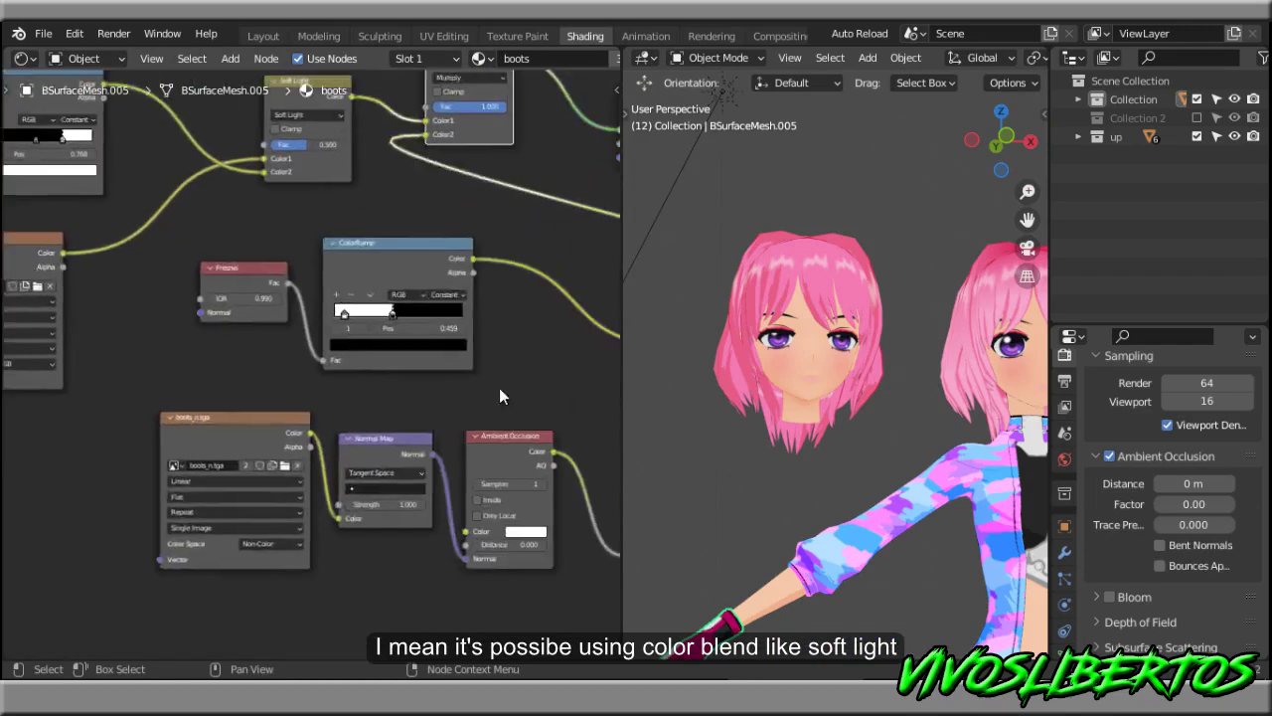
pyautogui.scroll(2, 387, 396)
pyautogui.scroll(3, 883, 530)
pyautogui.moveTo(782, 409); pyautogui.dragTo(840, 418, button='middle')
# Sample the magenta glove colour into both ColorRamp swatches and widen the 3D viewport.
pyautogui.click(385, 355)
pyautogui.click(438, 354)
pyautogui.click(429, 270)
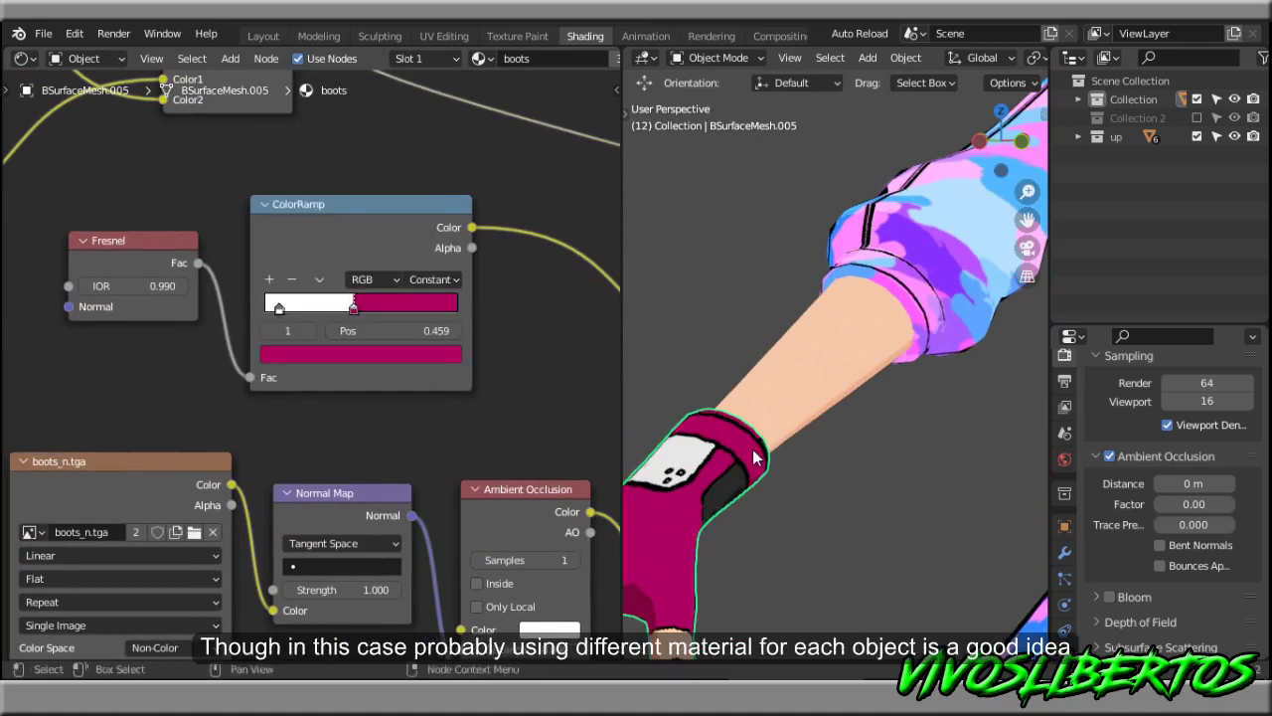
pyautogui.moveTo(835, 486); pyautogui.dragTo(826, 497, button='middle')
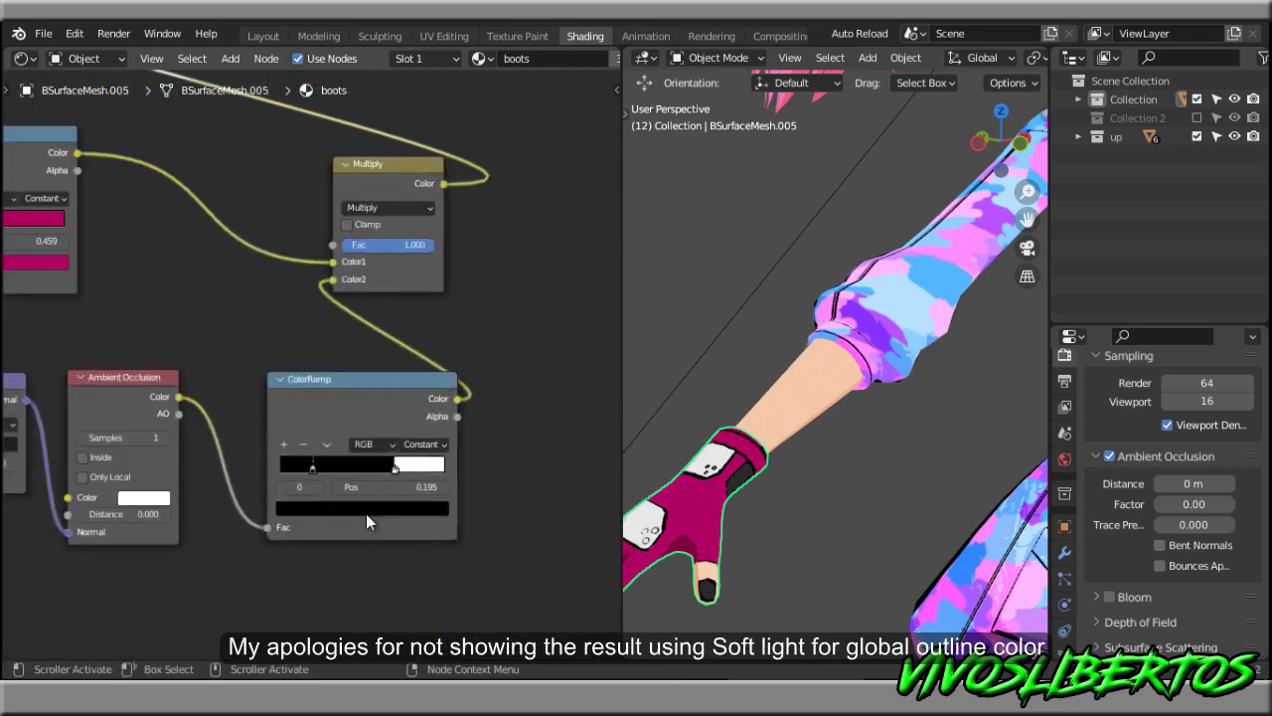
pyautogui.click(364, 513)
pyautogui.click(409, 437)
pyautogui.scroll(2, 792, 545)
pyautogui.scroll(3, 792, 545)
pyautogui.moveTo(756, 469)
pyautogui.mouseDown(button='middle')
pyautogui.moveTo(880, 513)
pyautogui.moveTo(867, 469)
pyautogui.moveTo(862, 479)
pyautogui.mouseUp(button='middle')
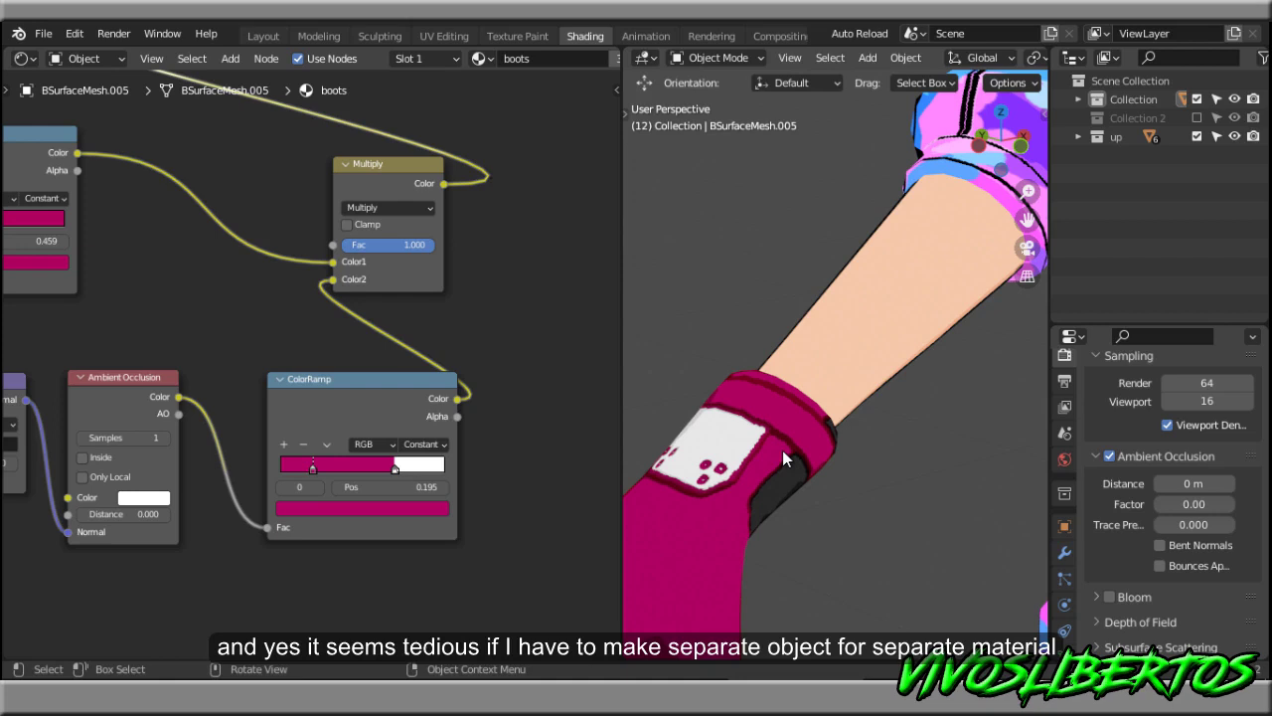
pyautogui.moveTo(623, 368); pyautogui.dragTo(521, 369)
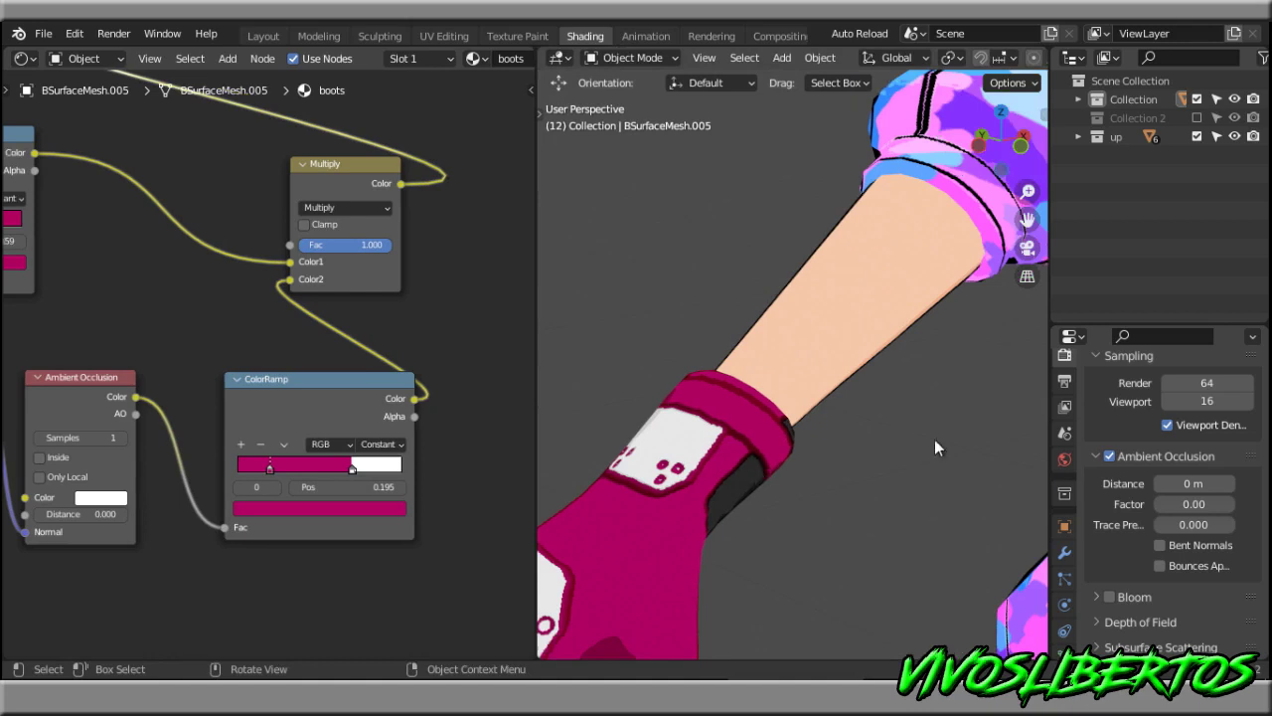
pyautogui.moveTo(890, 448); pyautogui.dragTo(863, 456, button='middle')
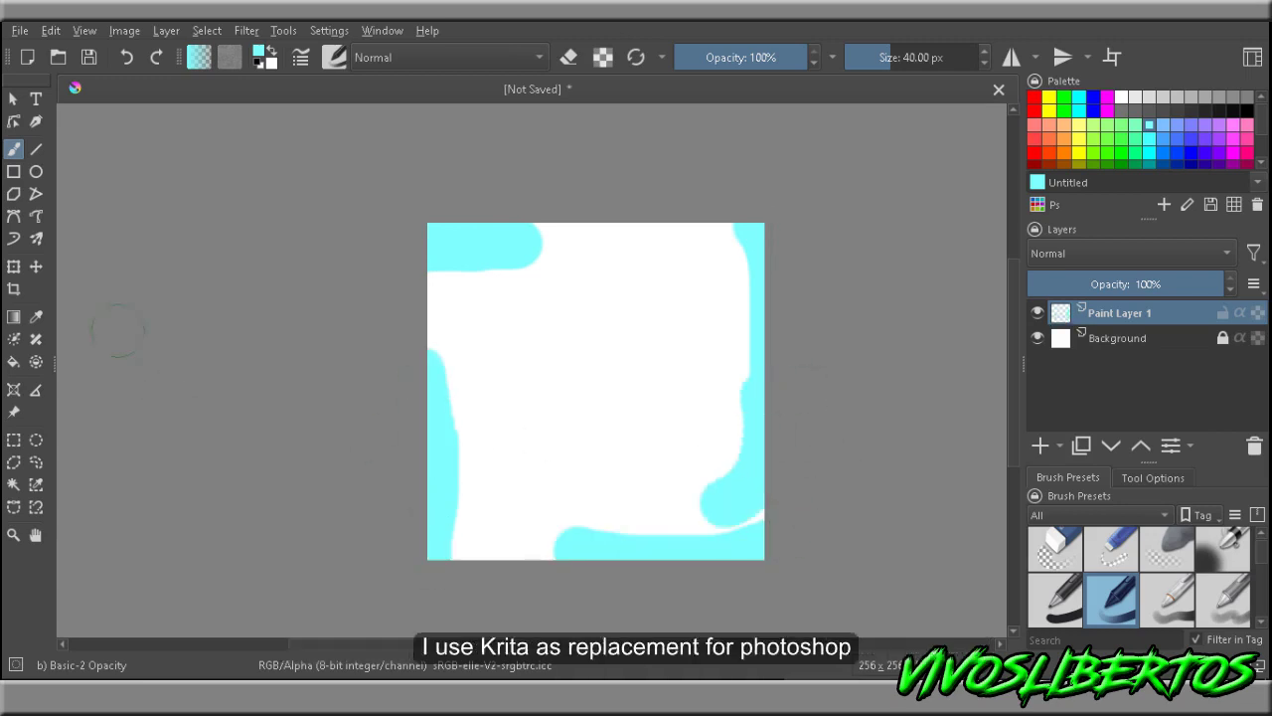
# Paint blue bars and crosses, a green blob and large purple strokes across the square canvas.
pyautogui.click(14, 388)
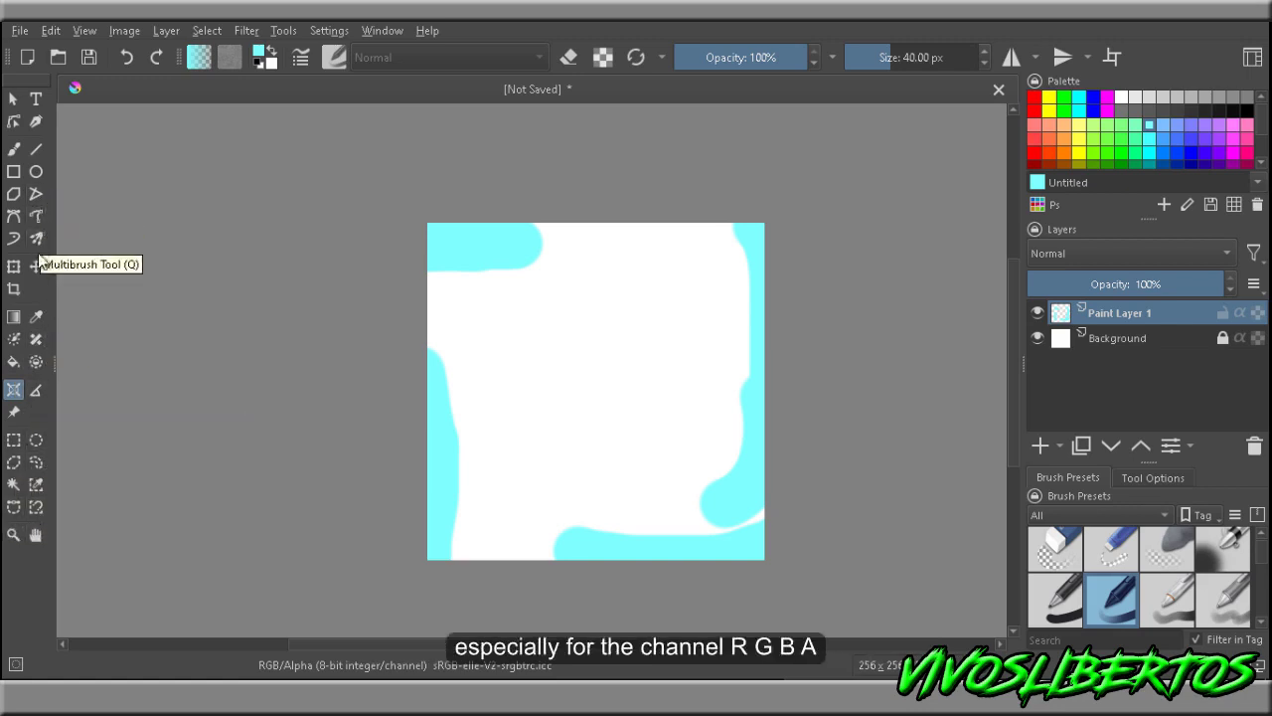
pyautogui.press('b')
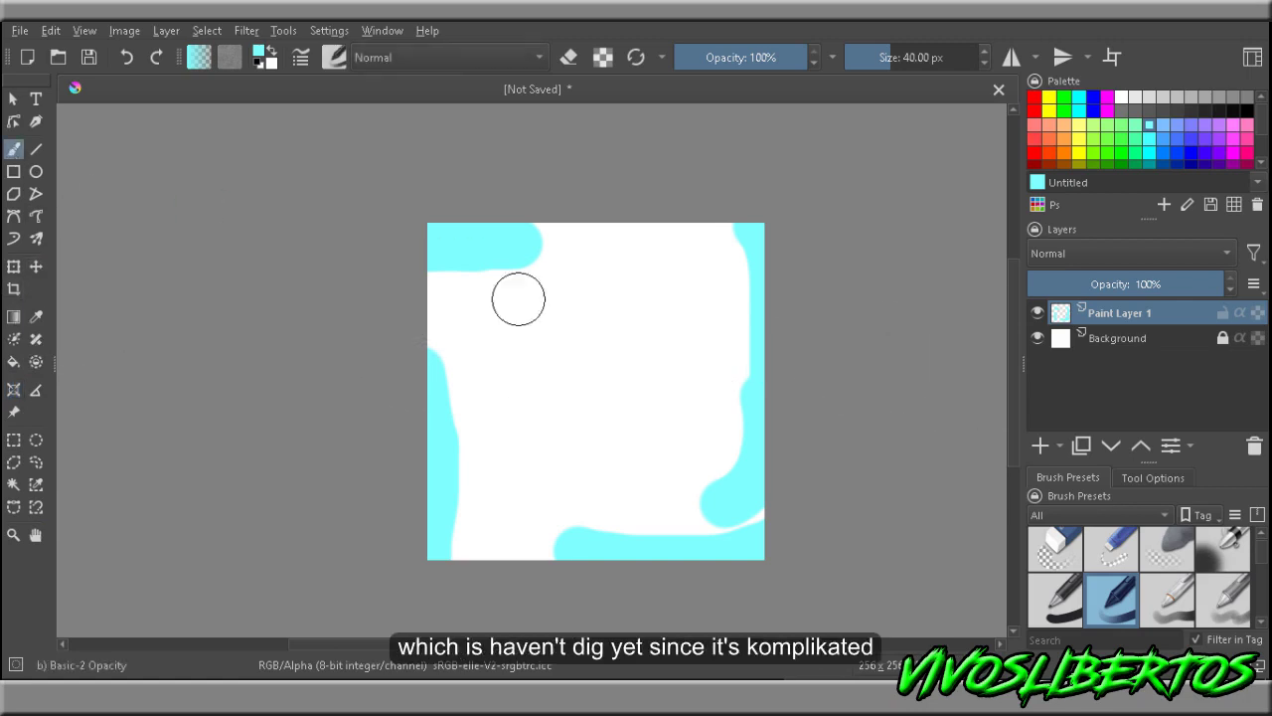
pyautogui.moveTo(696, 244); pyautogui.dragTo(556, 253)
pyautogui.moveTo(473, 413); pyautogui.dragTo(591, 512)
pyautogui.moveTo(666, 348); pyautogui.dragTo(566, 482)
pyautogui.moveTo(581, 313); pyautogui.dragTo(676, 457)
pyautogui.moveTo(597, 279); pyautogui.dragTo(573, 347)
pyautogui.click(1220, 125)
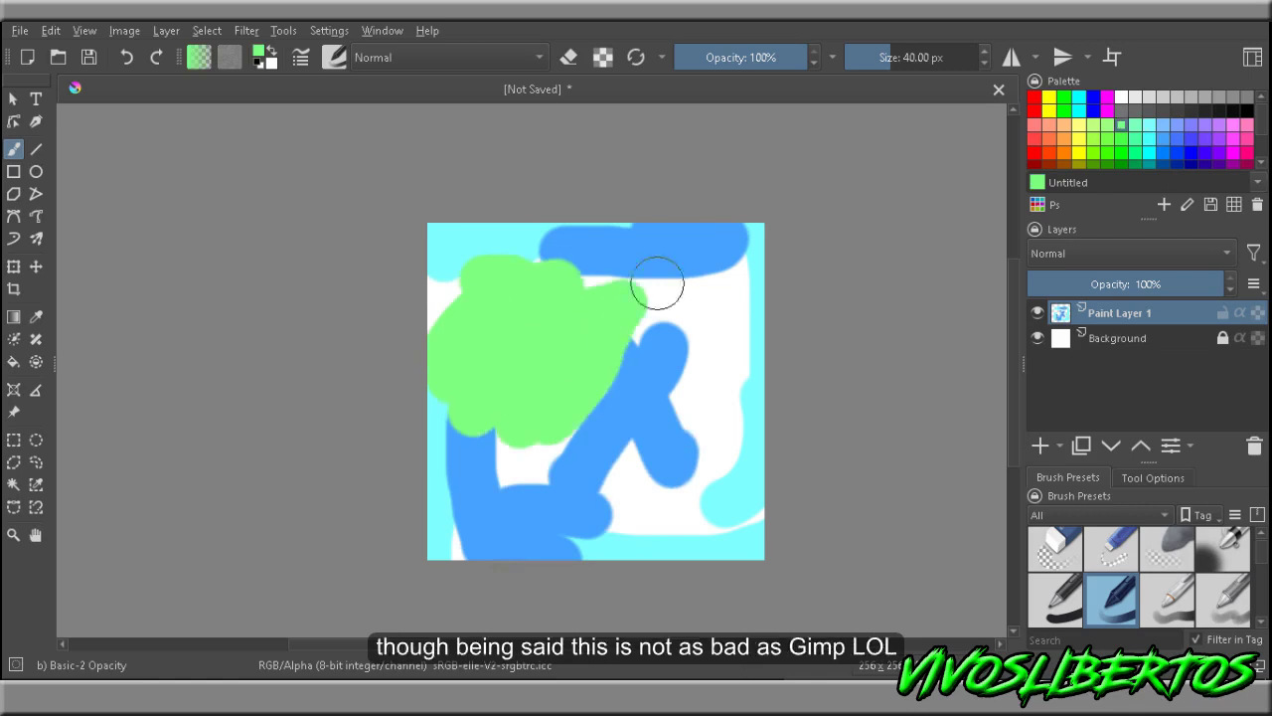
pyautogui.moveTo(758, 352); pyautogui.dragTo(567, 279)
pyautogui.moveTo(592, 371); pyautogui.dragTo(599, 456)
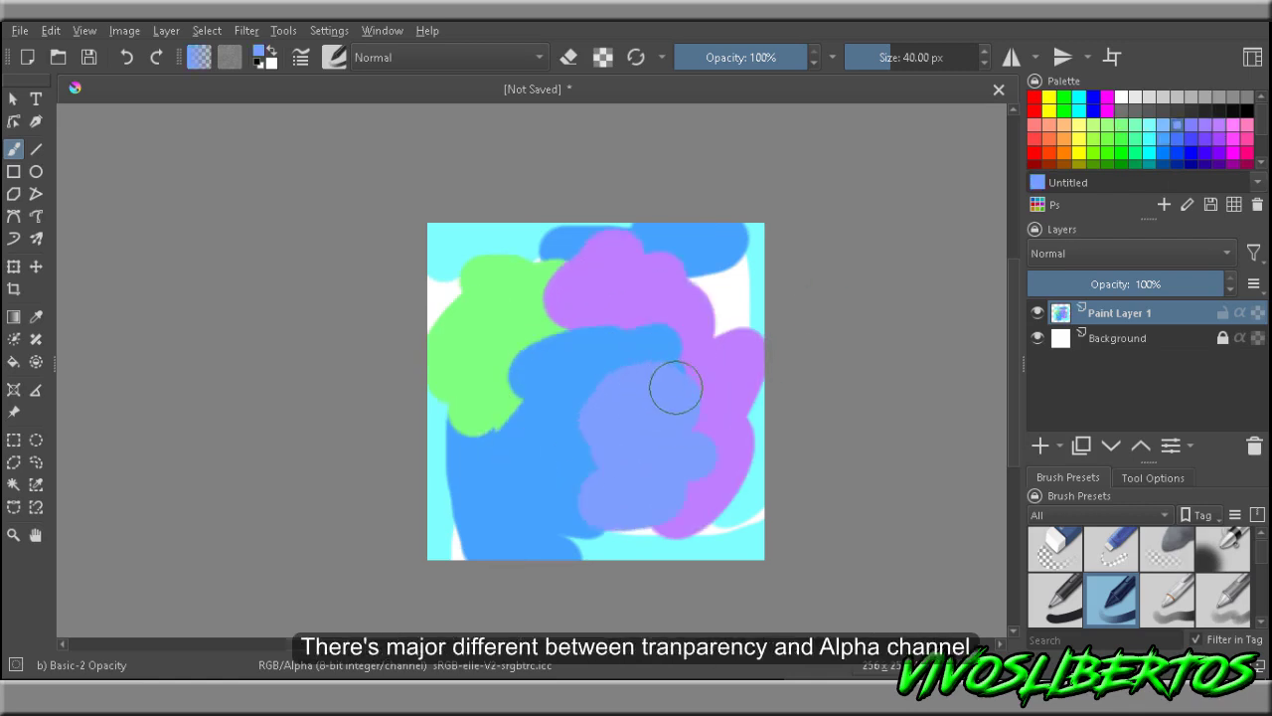
pyautogui.scroll(-1, 676, 388)
# With wrap-around on, paint mint-green, periwinkle, cyan and dark blue blobs across the tile.
pyautogui.press('w')
pyautogui.moveTo(532, 276)
pyautogui.mouseDown()
pyautogui.moveTo(625, 256)
pyautogui.moveTo(477, 295)
pyautogui.moveTo(571, 252)
pyautogui.mouseUp()
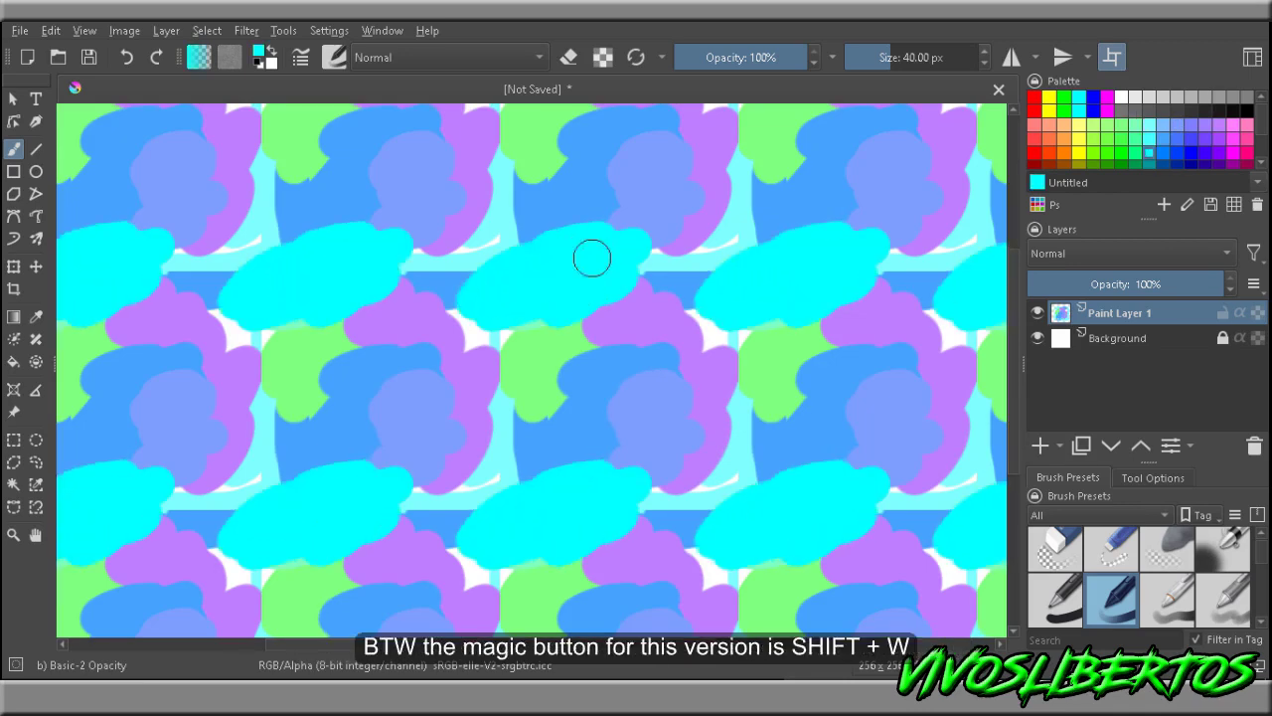
pyautogui.moveTo(700, 327); pyautogui.dragTo(781, 312)
pyautogui.click(1148, 140)
pyautogui.moveTo(497, 417)
pyautogui.mouseDown()
pyautogui.moveTo(511, 460)
pyautogui.moveTo(505, 426)
pyautogui.mouseUp()
pyautogui.scroll(-3, 795, 391)
pyautogui.scroll(2, 795, 392)
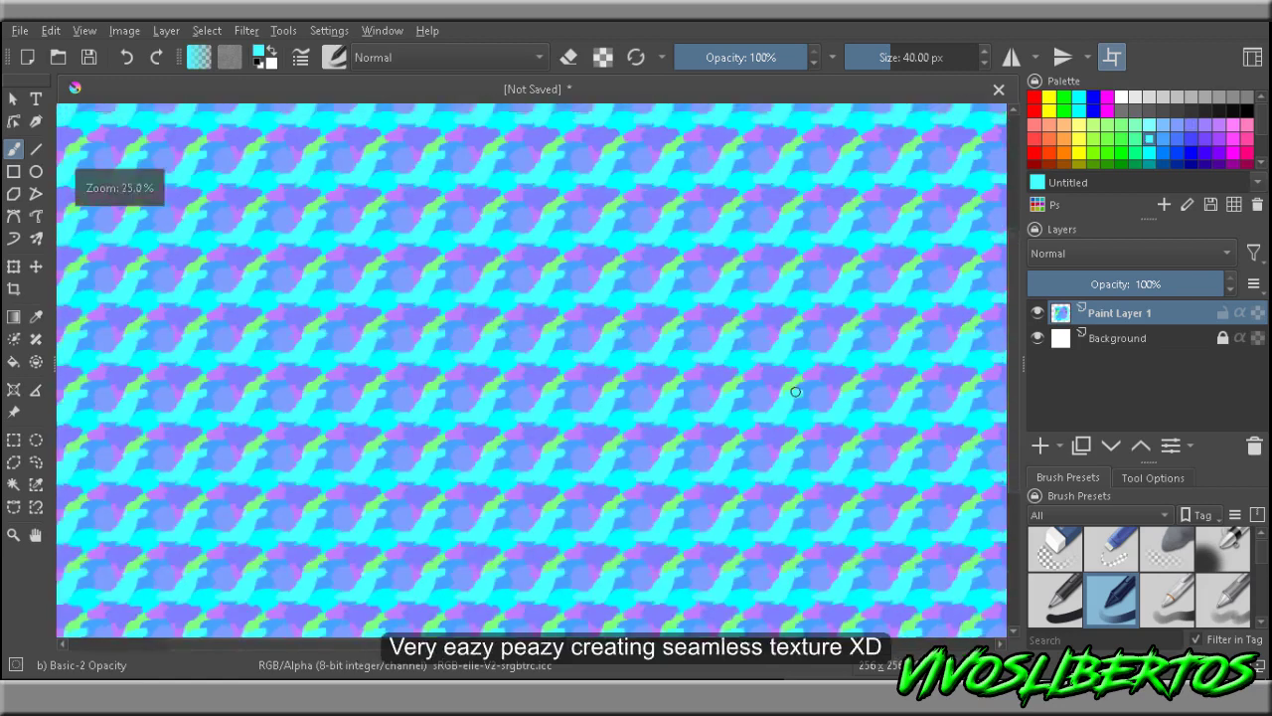
pyautogui.scroll(2, 795, 392)
pyautogui.moveTo(387, 433); pyautogui.dragTo(490, 407)
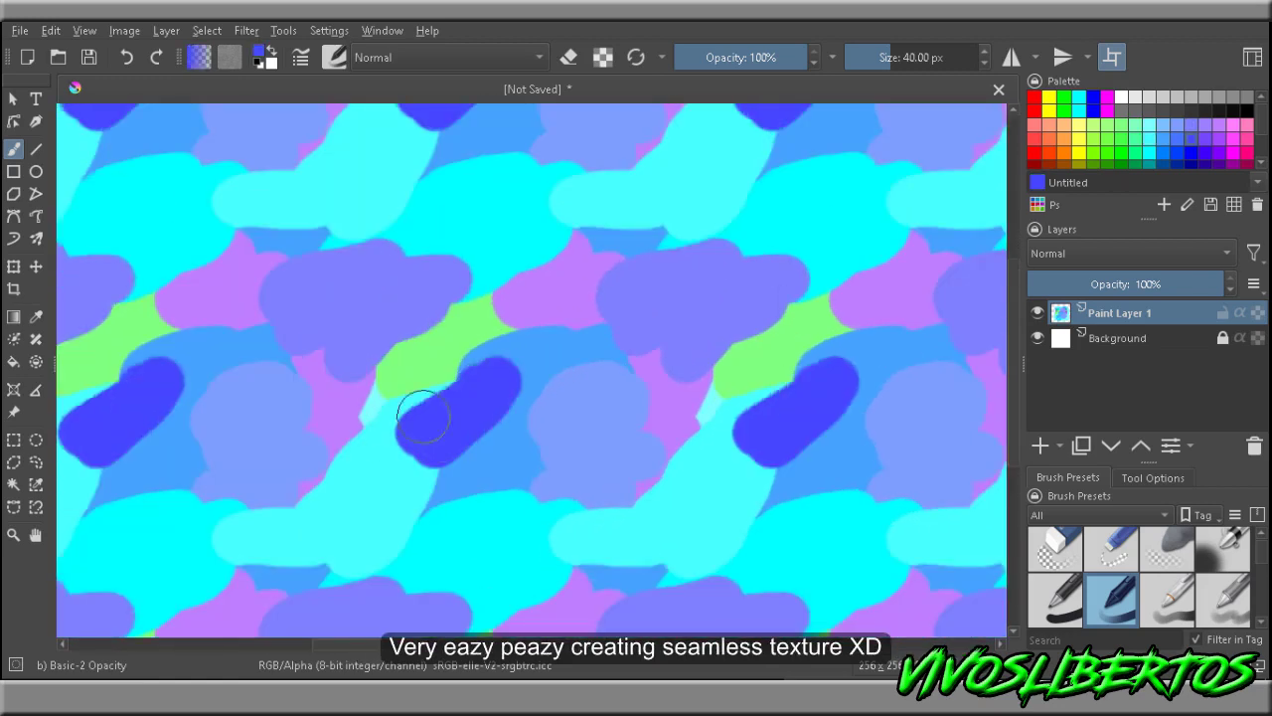
# Add a brighter blue blob, a curved light green stroke and a round green dot.
pyautogui.press('w')
pyautogui.click(1178, 139)
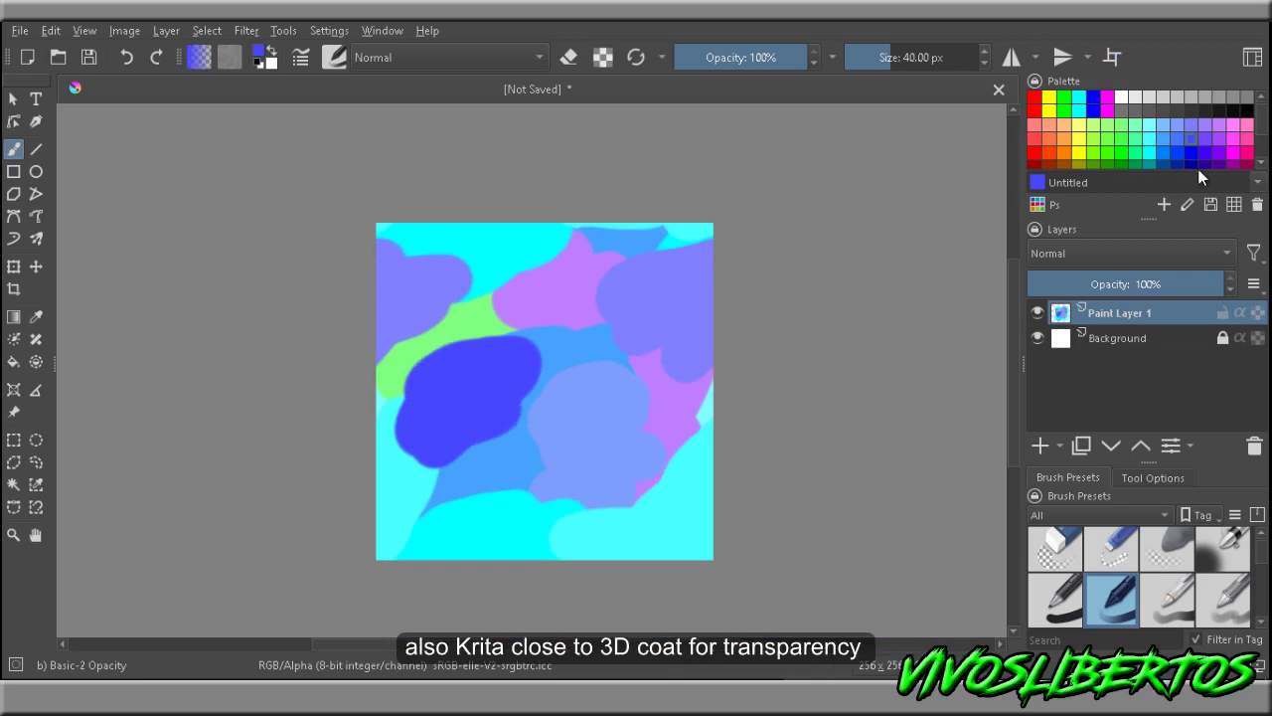
pyautogui.press('w')
pyautogui.moveTo(557, 477)
pyautogui.mouseDown()
pyautogui.moveTo(601, 531)
pyautogui.moveTo(574, 483)
pyautogui.moveTo(525, 557)
pyautogui.moveTo(583, 527)
pyautogui.mouseUp()
pyautogui.click(1148, 154)
pyautogui.click(1093, 126)
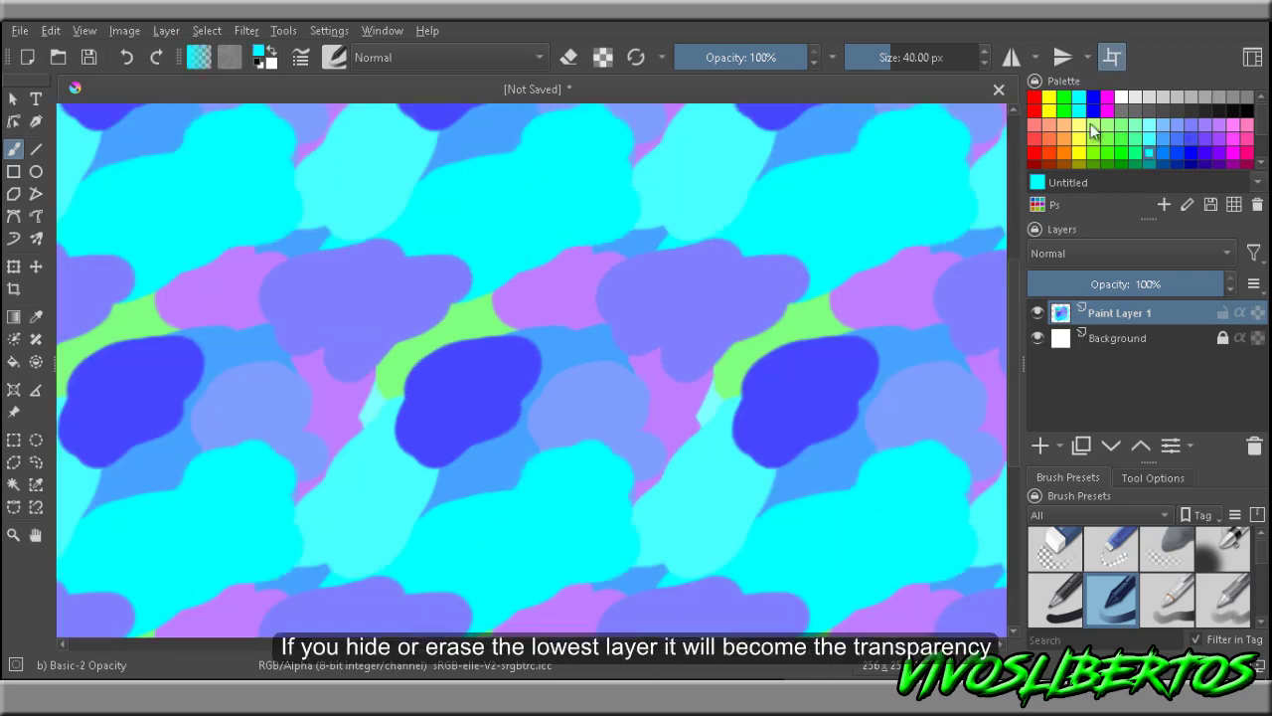
pyautogui.moveTo(488, 454); pyautogui.dragTo(686, 542)
pyautogui.click(621, 381)
# Toggle wrap-around off and back on to check the texture as a single tile.
pyautogui.press('w')
pyautogui.press('w')
pyautogui.scroll(-5, 730, 393)
pyautogui.scroll(4, 743, 376)
pyautogui.scroll(-4, 743, 376)
pyautogui.press('w')
pyautogui.scroll(5, 739, 372)
pyautogui.scroll(-1, 445, 341)
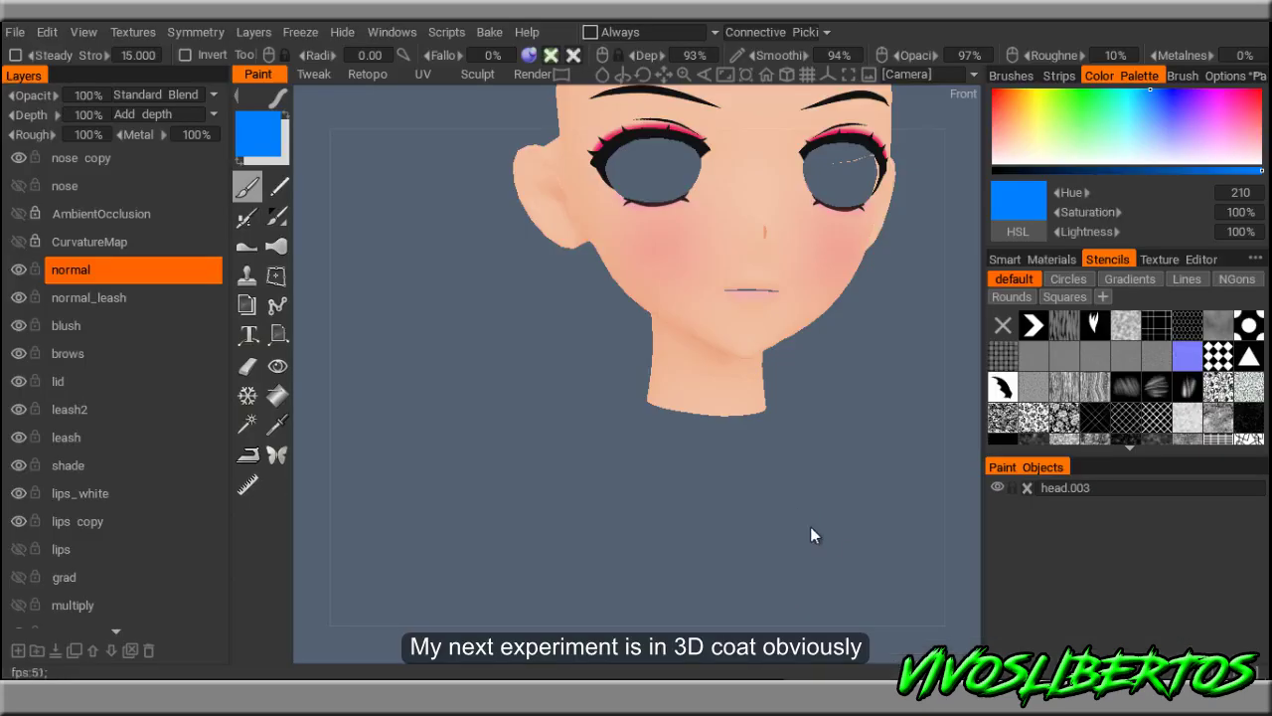
# In 3DCoat, select the multiply layer and then the softlight layer.
pyautogui.moveTo(810, 535); pyautogui.dragTo(775, 456, button='middle')
pyautogui.scroll(-2, 132, 453)
pyautogui.click(122, 535)
pyautogui.click(101, 556)
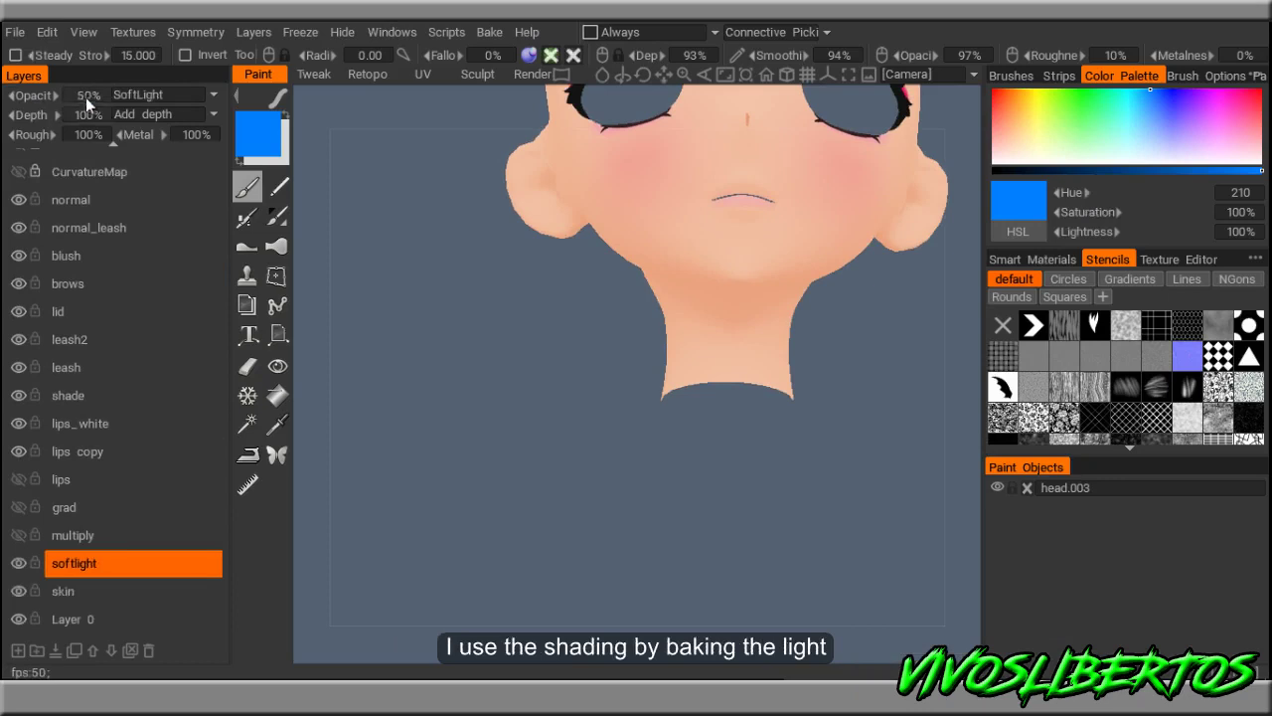
# Set the softlight layer's opacity to 100% and bring the face to a front view.
pyautogui.write('0')
pyautogui.press('Return')
pyautogui.scroll(-3, 760, 350)
pyautogui.moveTo(749, 594); pyautogui.dragTo(454, 335)
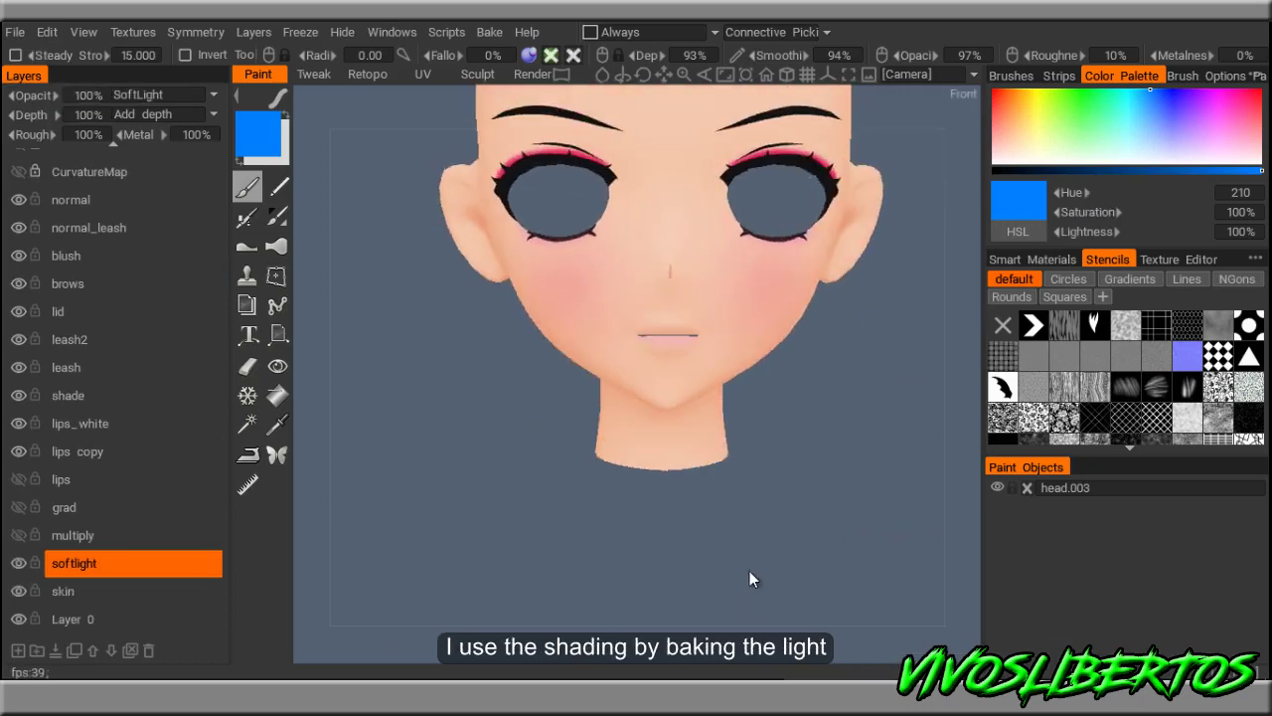
pyautogui.press('space')
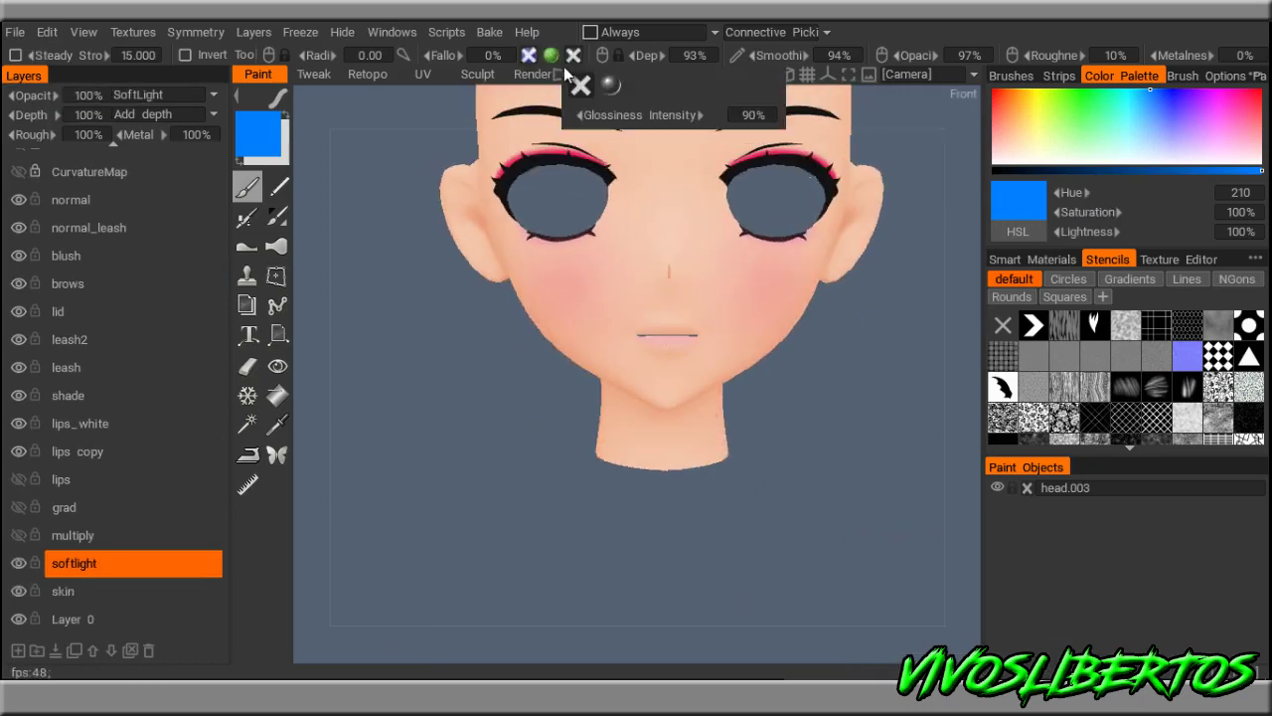
# Light the head with the front-light HDRI environment map and rotate the lighting around it.
pyautogui.press('e')
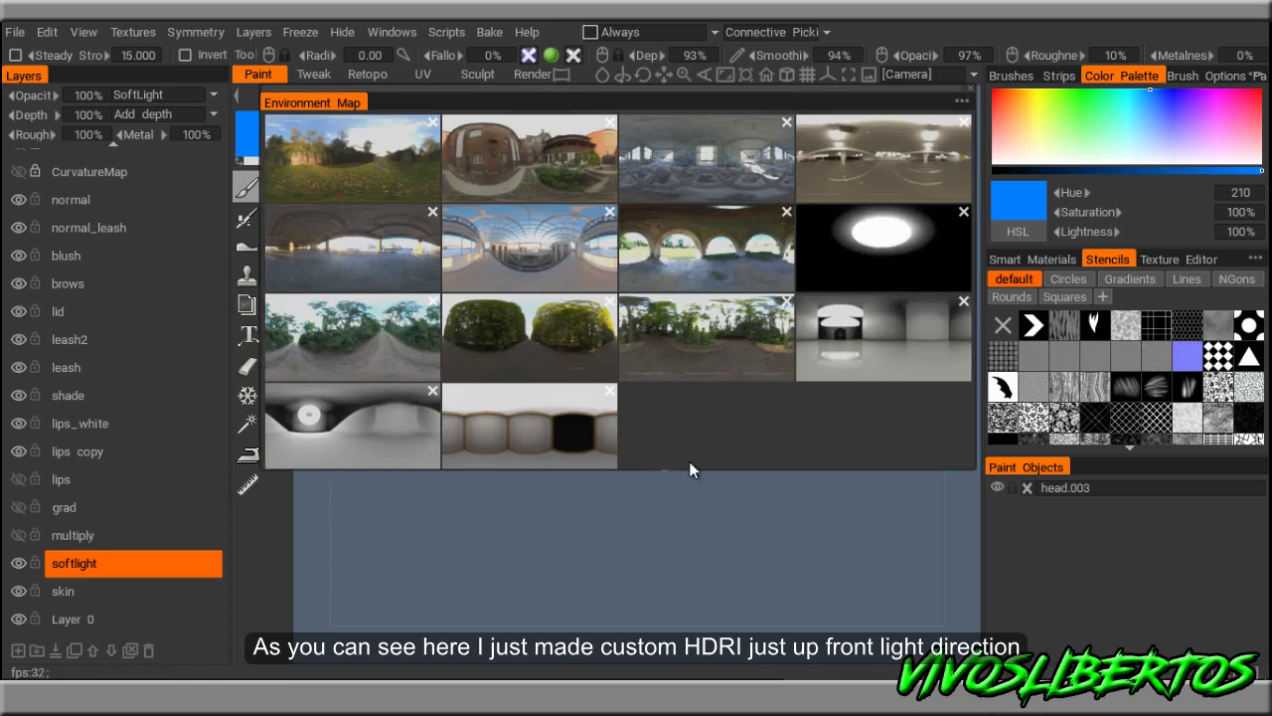
pyautogui.click(916, 249)
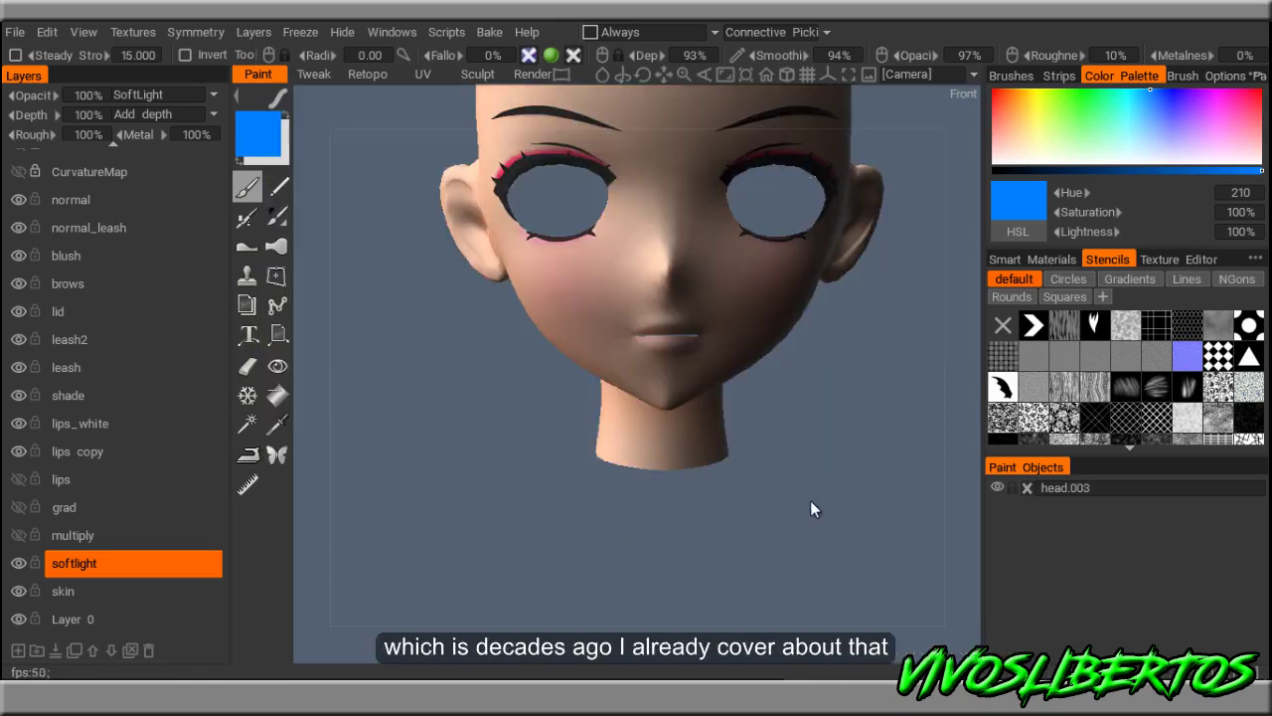
pyautogui.moveTo(763, 587)
pyautogui.mouseDown()
pyautogui.moveTo(845, 544)
pyautogui.moveTo(507, 556)
pyautogui.mouseUp()
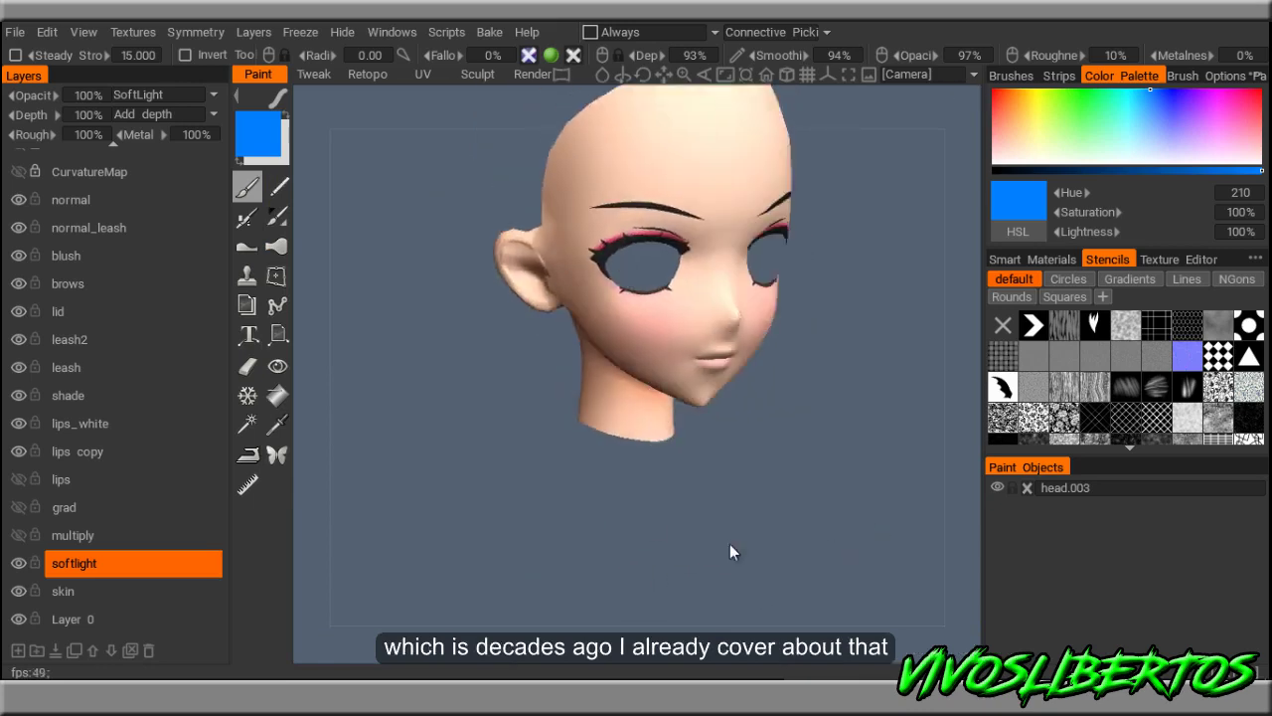
pyautogui.keyDown('shift'); pyautogui.moveTo(506, 558); pyautogui.dragTo(401, 593, button='right'); pyautogui.keyUp('shift')
pyautogui.moveTo(477, 551)
pyautogui.mouseDown()
pyautogui.moveTo(597, 539)
pyautogui.moveTo(899, 561)
pyautogui.mouseUp()
pyautogui.keyDown('shift'); pyautogui.moveTo(898, 561); pyautogui.dragTo(606, 542, button='right'); pyautogui.keyUp('shift')
pyautogui.moveTo(607, 542); pyautogui.dragTo(691, 535)
pyautogui.moveTo(693, 534)
pyautogui.keyDown('shift'); pyautogui.mouseDown(button='right')
pyautogui.moveTo(764, 533)
pyautogui.moveTo(652, 521)
pyautogui.mouseUp(button='right'); pyautogui.keyUp('shift')
pyautogui.moveTo(652, 521); pyautogui.dragTo(599, 414)
pyautogui.moveTo(714, 510); pyautogui.dragTo(636, 526)
# Move the multiply layer below softlight and hide it.
pyautogui.click(18, 562)
pyautogui.click(18, 534)
pyautogui.moveTo(684, 580); pyautogui.dragTo(447, 542)
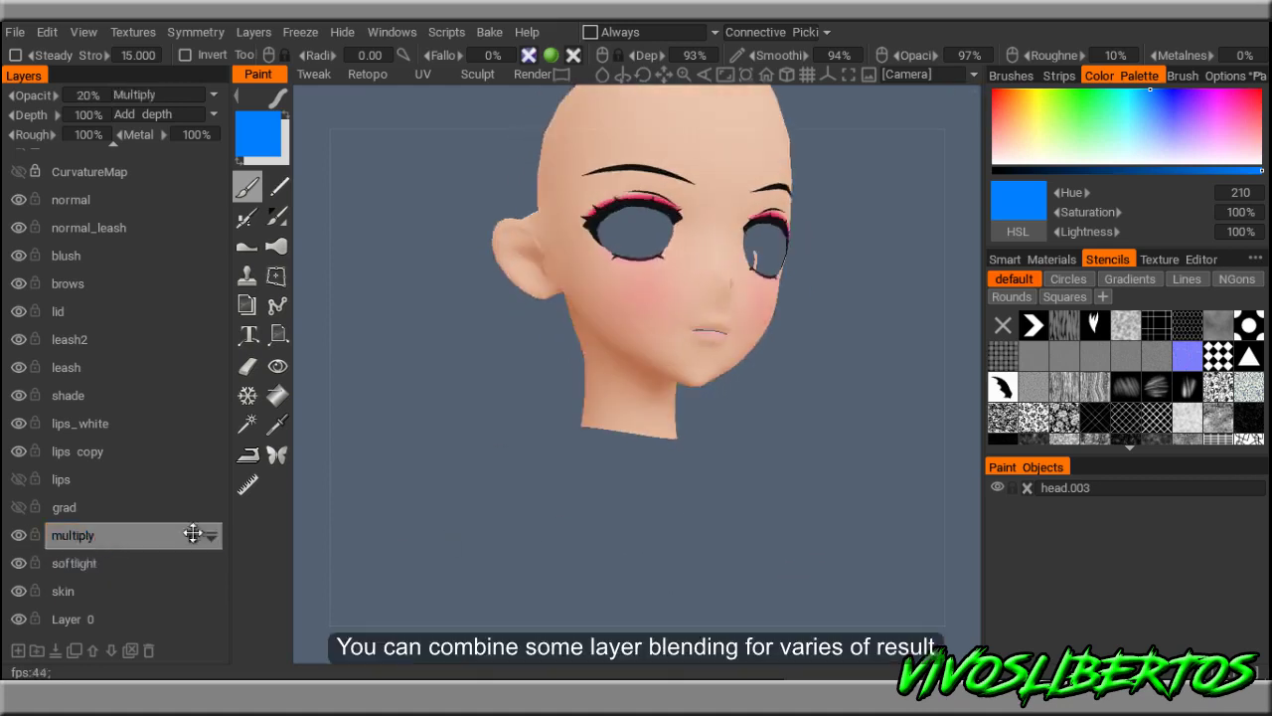
pyautogui.moveTo(192, 534); pyautogui.dragTo(193, 572)
pyautogui.moveTo(613, 569); pyautogui.dragTo(557, 556)
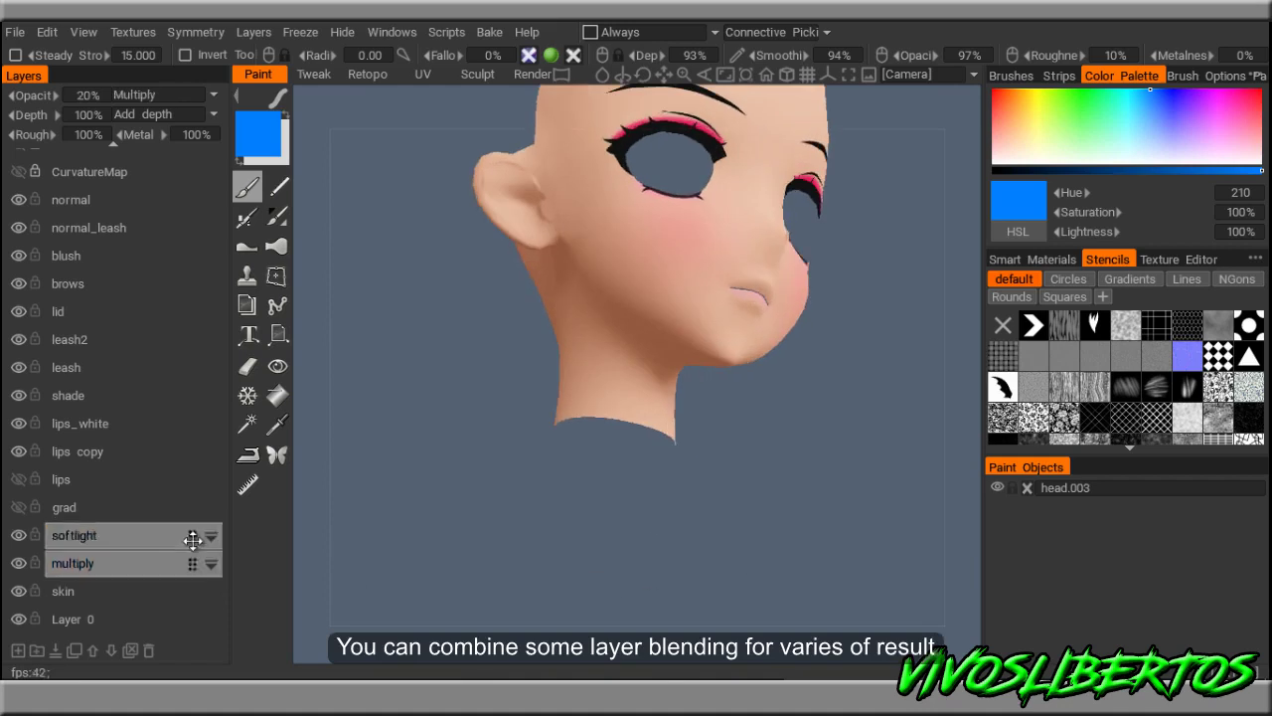
pyautogui.click(98, 542)
pyautogui.click(18, 563)
# Preview Brightness/Contrast on the softlight shading layer with contrast values 100, 50 and 20.
pyautogui.moveTo(829, 502)
pyautogui.mouseDown()
pyautogui.moveTo(843, 514)
pyautogui.moveTo(790, 505)
pyautogui.mouseUp()
pyautogui.click(133, 31)
pyautogui.moveTo(135, 197)
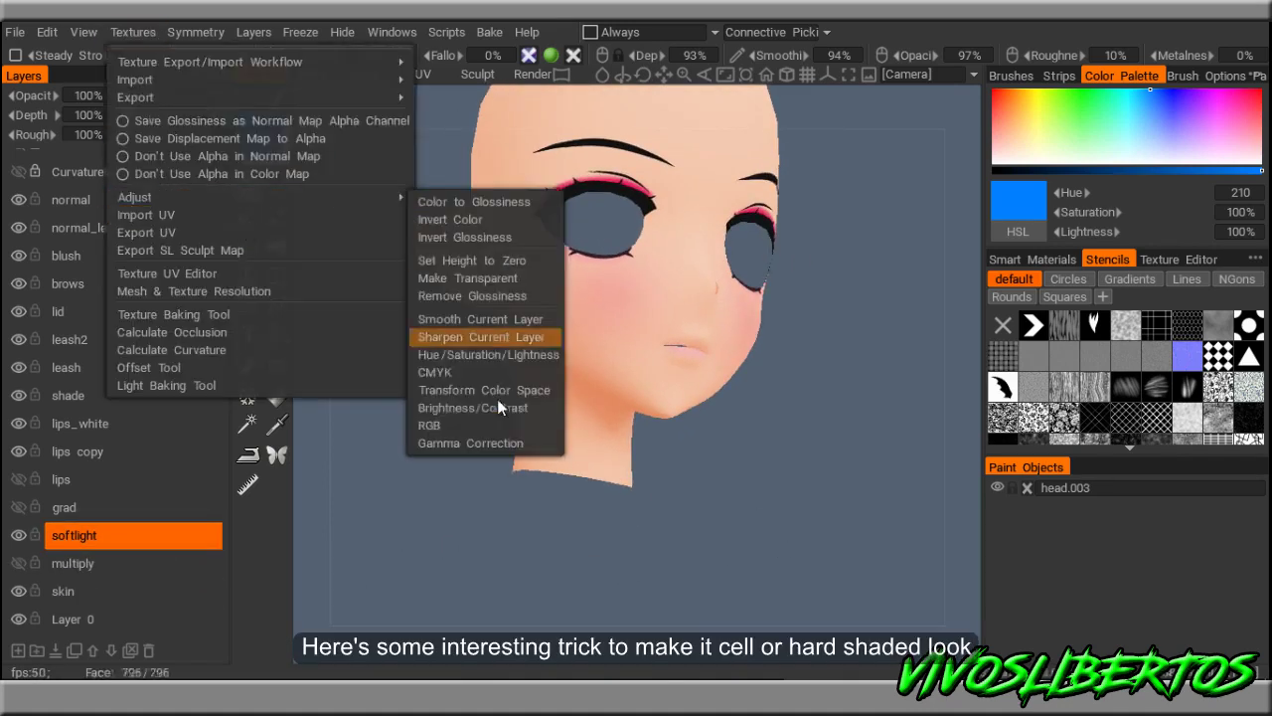
pyautogui.click(484, 408)
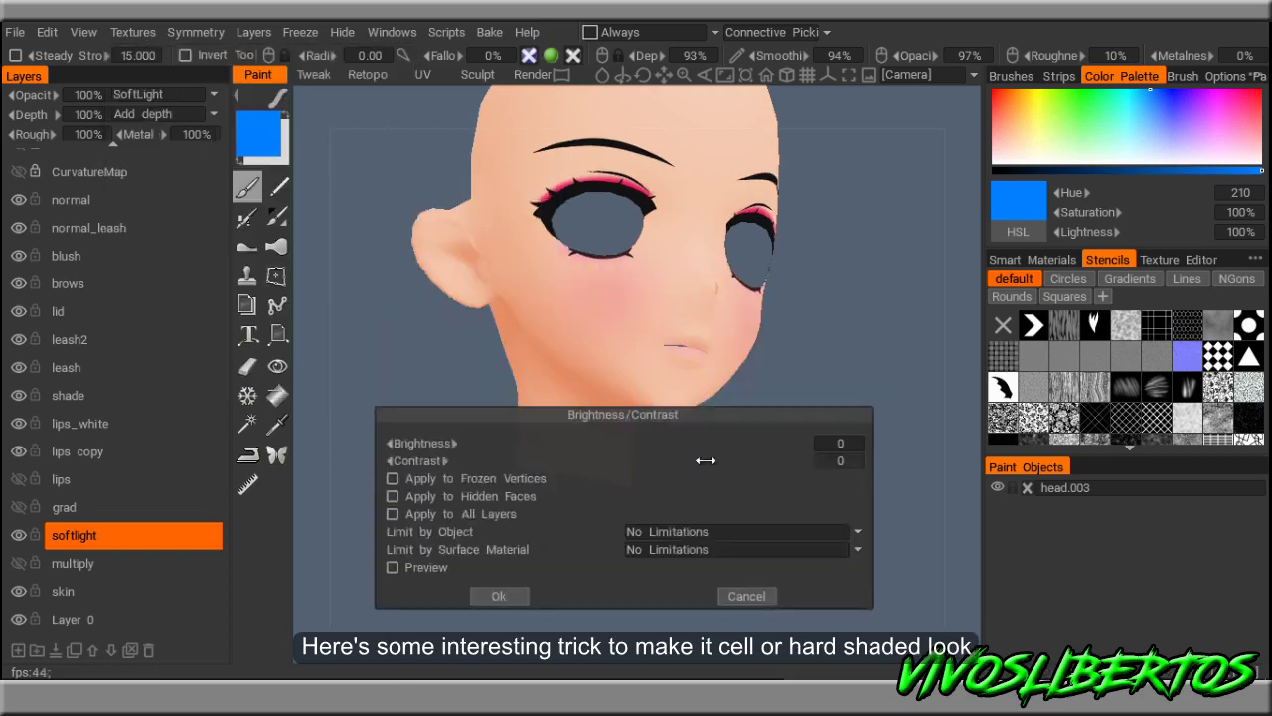
pyautogui.write('10')
pyautogui.press('Return')
pyautogui.moveTo(838, 398)
pyautogui.mouseDown()
pyautogui.moveTo(878, 369)
pyautogui.moveTo(648, 333)
pyautogui.moveTo(846, 468)
pyautogui.mouseUp()
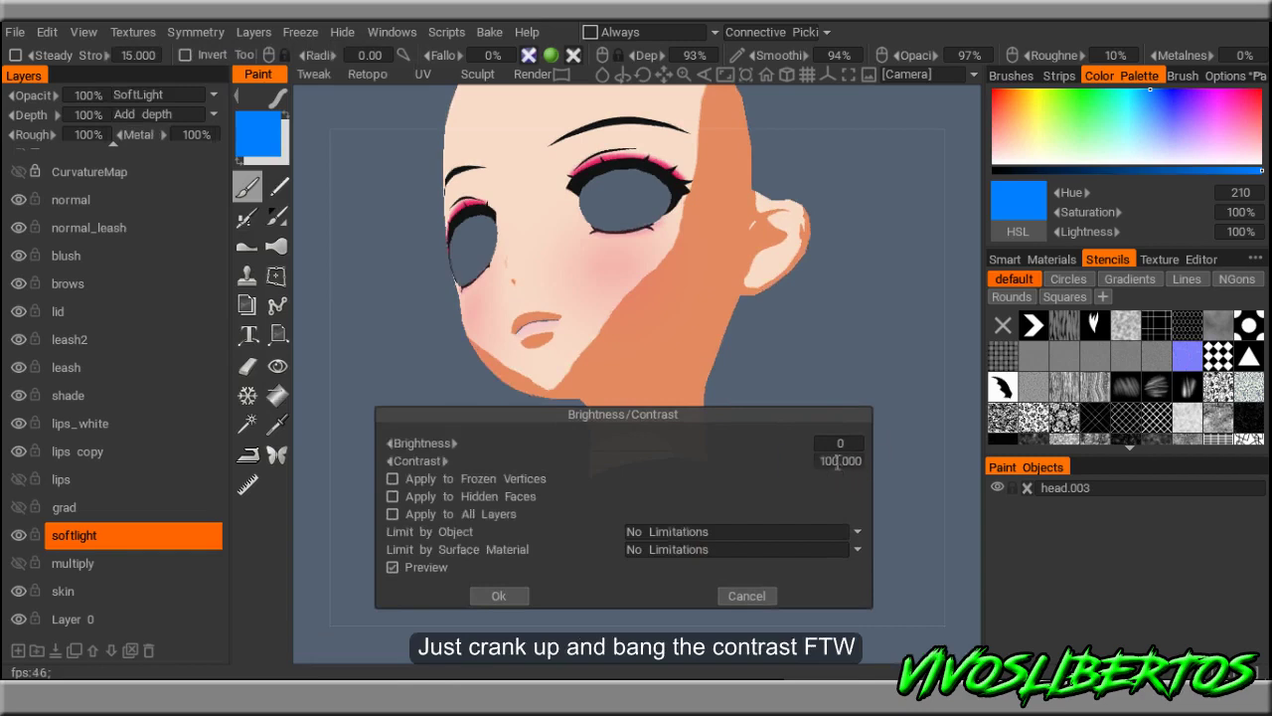
pyautogui.click(838, 462)
pyautogui.write('50')
pyautogui.press('Return')
pyautogui.moveTo(859, 332)
pyautogui.mouseDown()
pyautogui.moveTo(819, 325)
pyautogui.moveTo(927, 315)
pyautogui.moveTo(852, 467)
pyautogui.mouseUp()
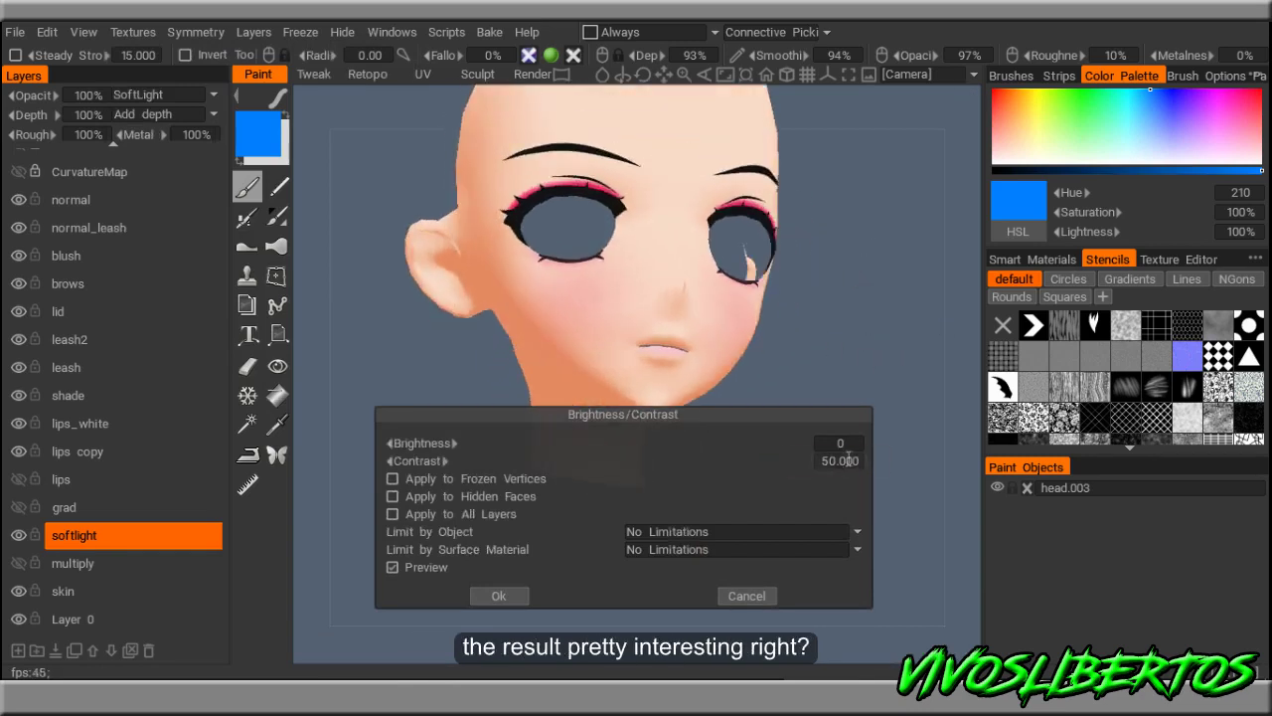
pyautogui.press('Return')
# Try contrast 100 and 200 for hard shading, reset to 0 and cancel the adjustment.
pyautogui.click(843, 461)
pyautogui.write('100')
pyautogui.press('Return')
pyautogui.click(840, 460)
pyautogui.write('200')
pyautogui.press('Return')
pyautogui.moveTo(839, 460); pyautogui.dragTo(810, 417)
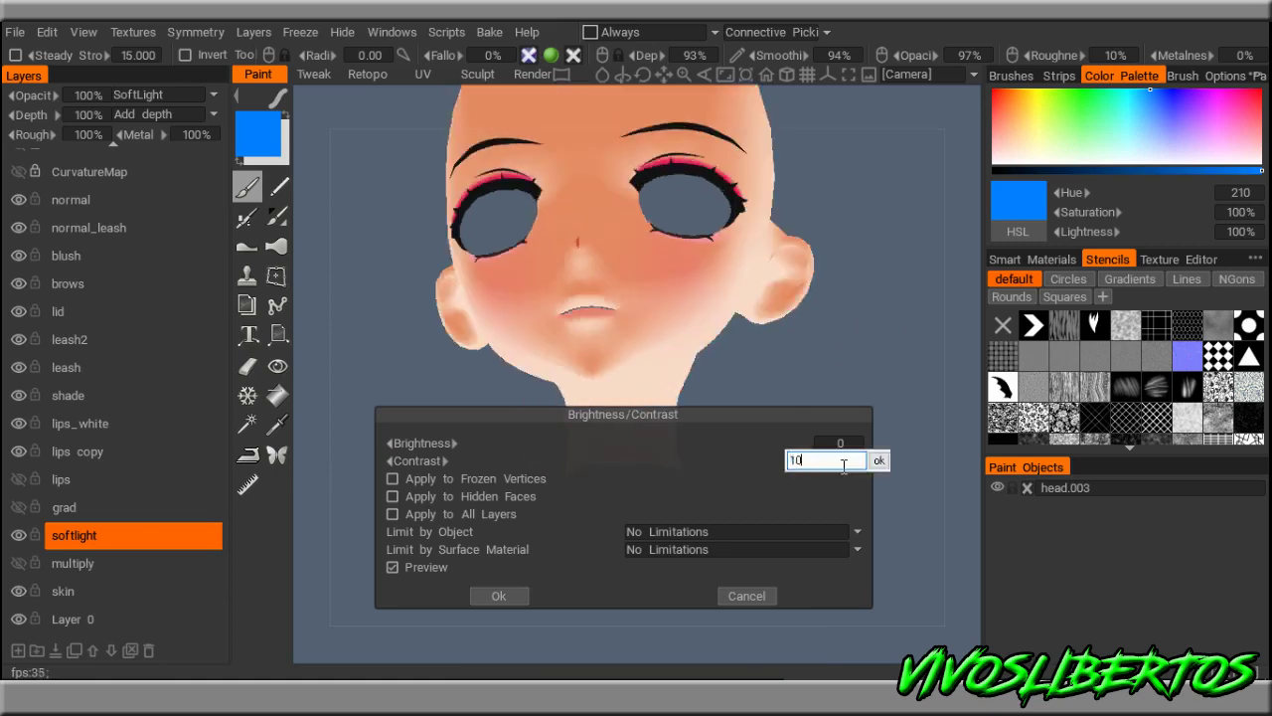
pyautogui.write('0')
pyautogui.press('Return')
pyautogui.click(840, 443)
pyautogui.write('100')
pyautogui.press('Return')
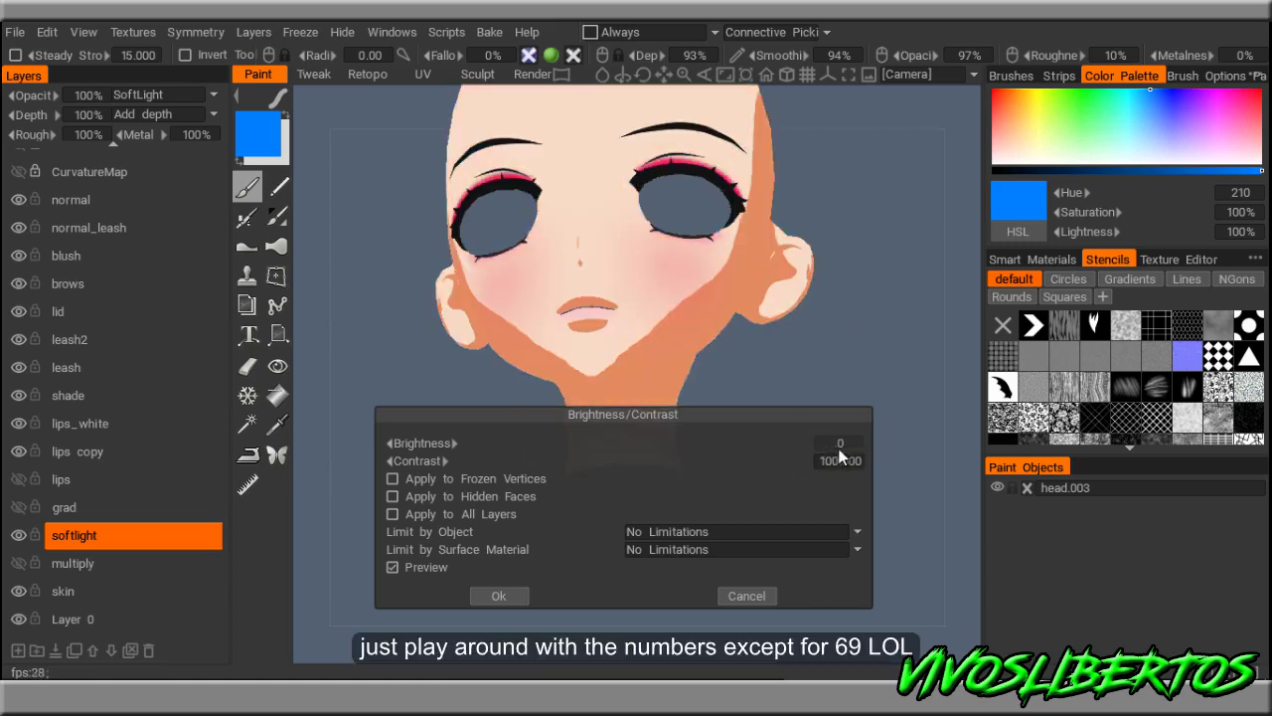
pyautogui.write('0')
pyautogui.press('Return')
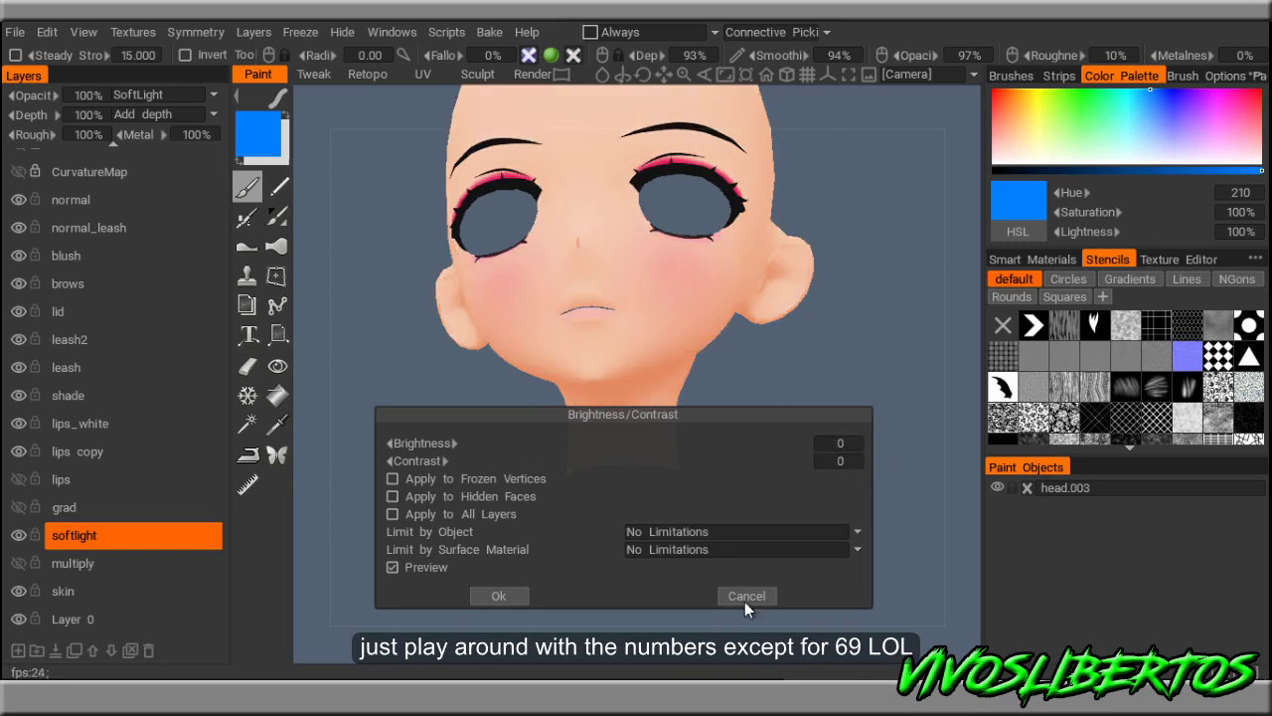
pyautogui.click(499, 595)
# Show the multiply layer and raise its opacity to 100%.
pyautogui.click(18, 562)
pyautogui.click(109, 565)
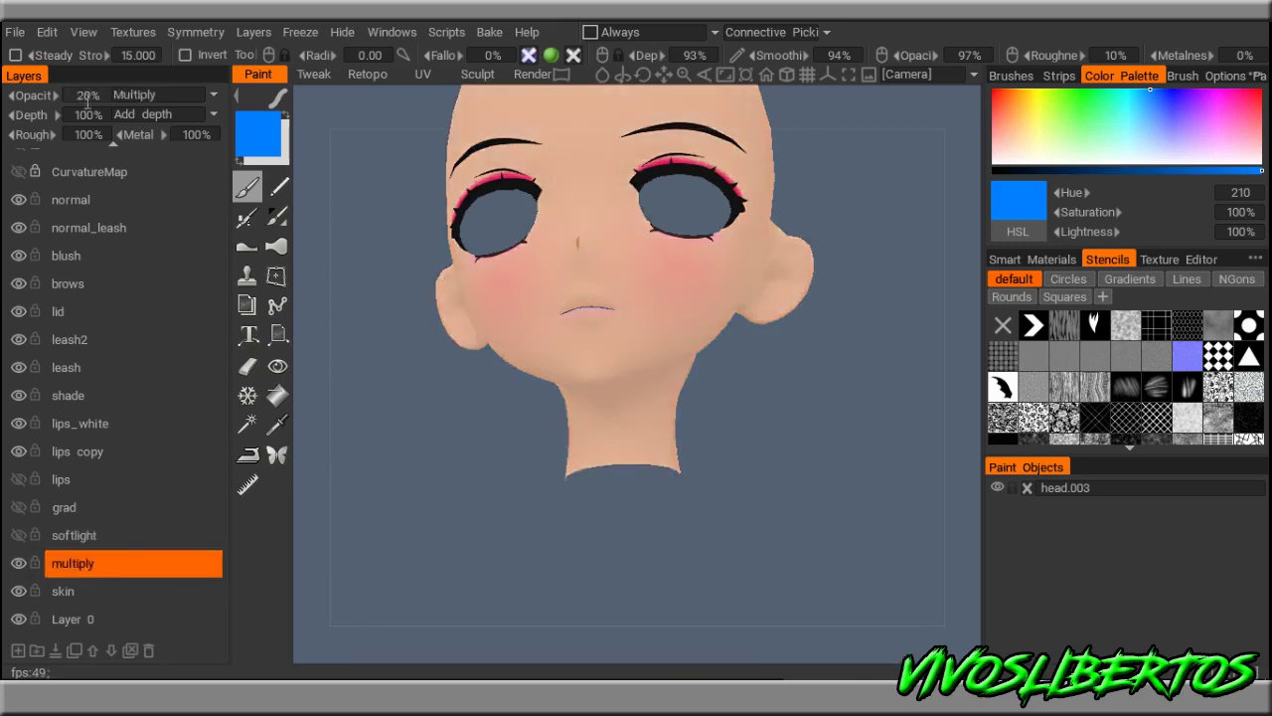
pyautogui.moveTo(87, 101); pyautogui.dragTo(85, 101)
# Test contrast 100 on the multiply layer, cancel it, then hide multiply and show grad.
pyautogui.click(149, 31)
pyautogui.moveTo(134, 197)
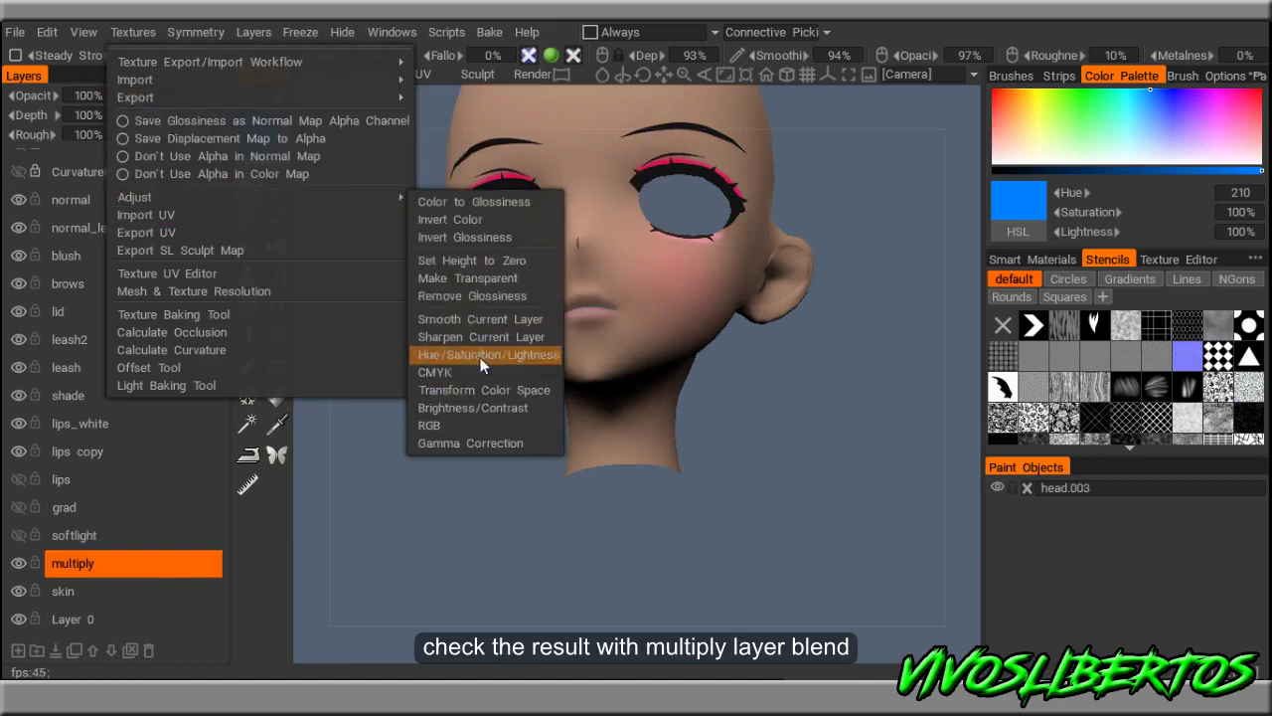
pyautogui.click(473, 407)
pyautogui.click(849, 383)
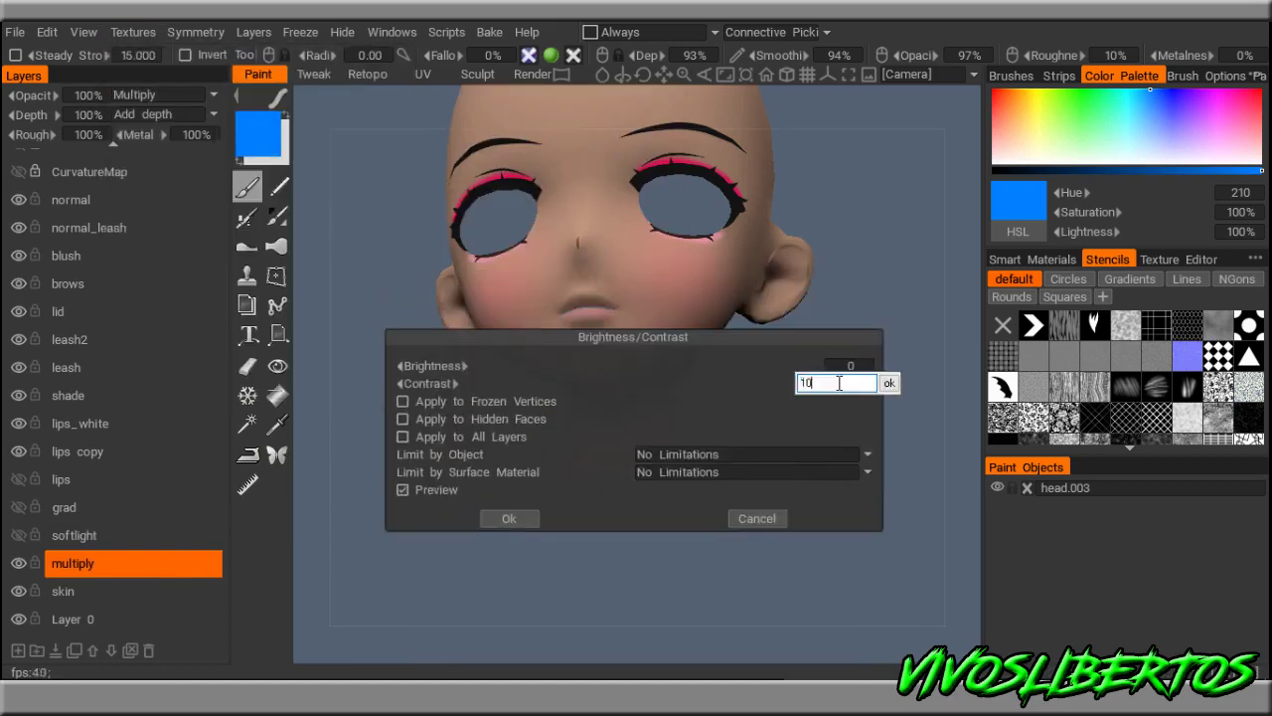
pyautogui.write('100')
pyautogui.press('Return')
pyautogui.moveTo(943, 361); pyautogui.dragTo(918, 379)
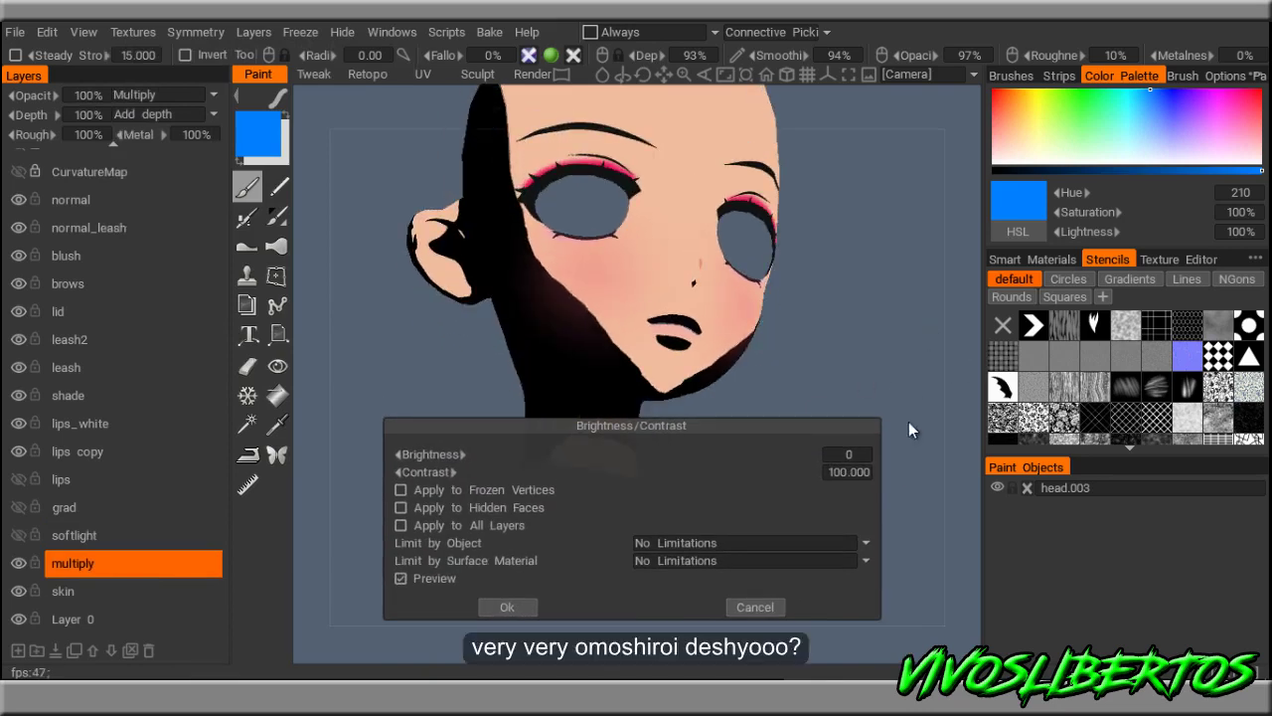
pyautogui.write('100')
pyautogui.press('Return')
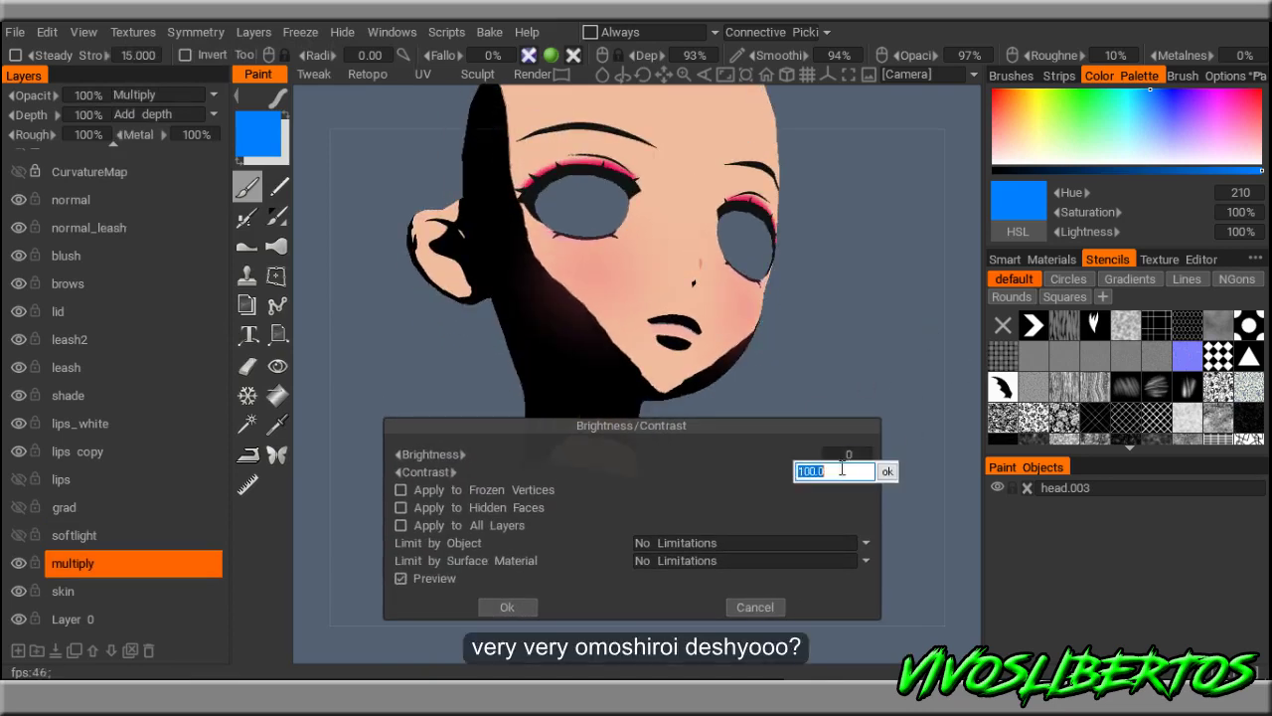
pyautogui.write('100')
pyautogui.press('Return')
pyautogui.moveTo(867, 267)
pyautogui.mouseDown()
pyautogui.moveTo(824, 373)
pyautogui.moveTo(877, 428)
pyautogui.mouseUp()
pyautogui.click(762, 609)
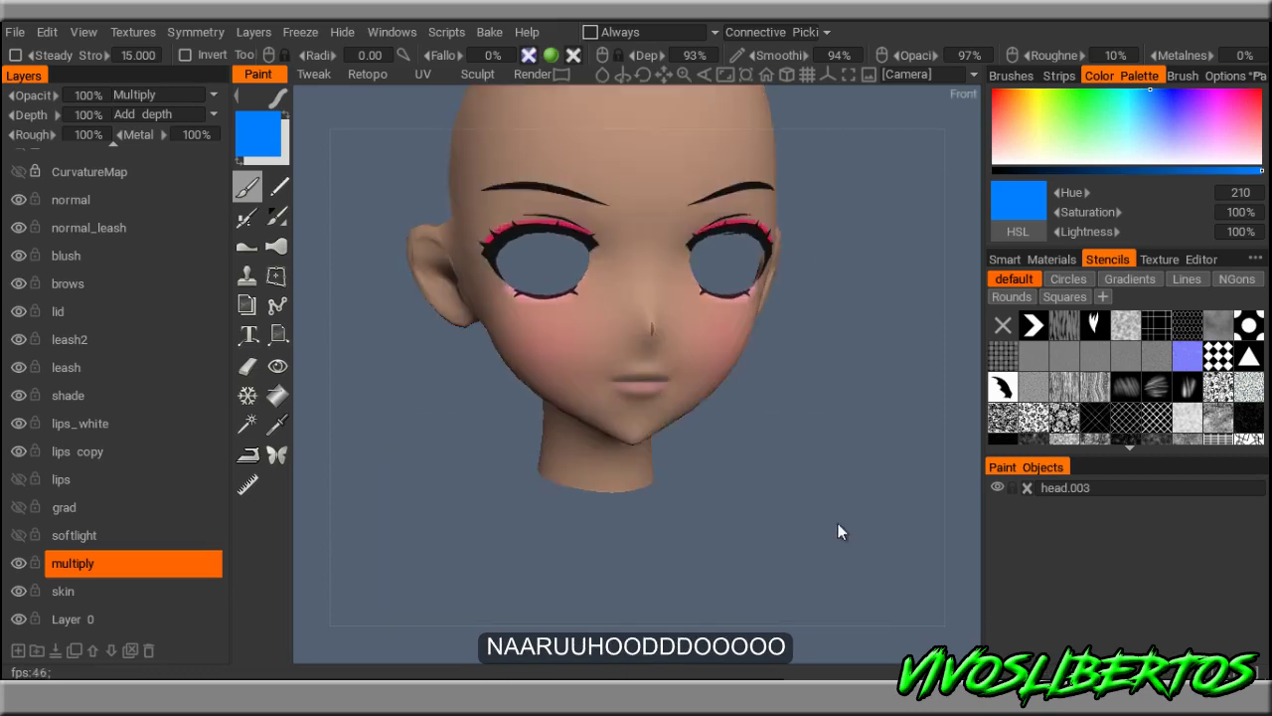
pyautogui.click(23, 564)
pyautogui.click(20, 507)
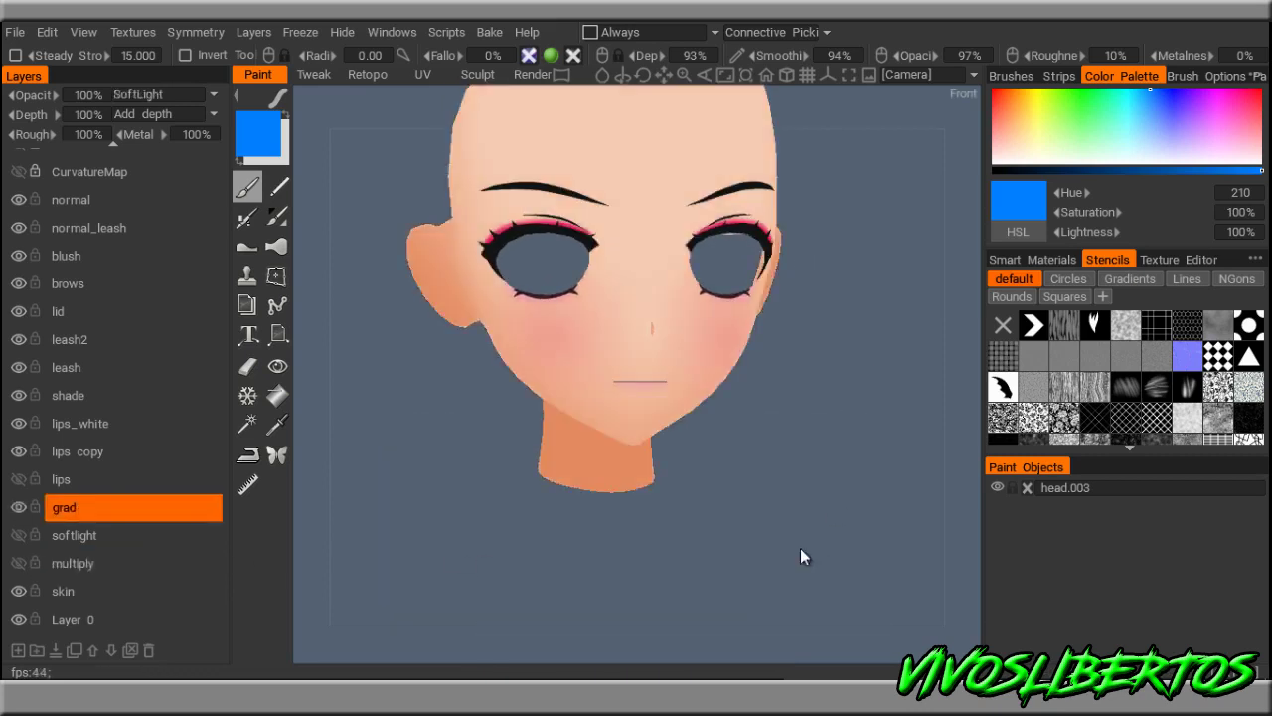
# Pick black paint, set the grad layer to standard blending and choose the fill tool.
pyautogui.click(614, 272)
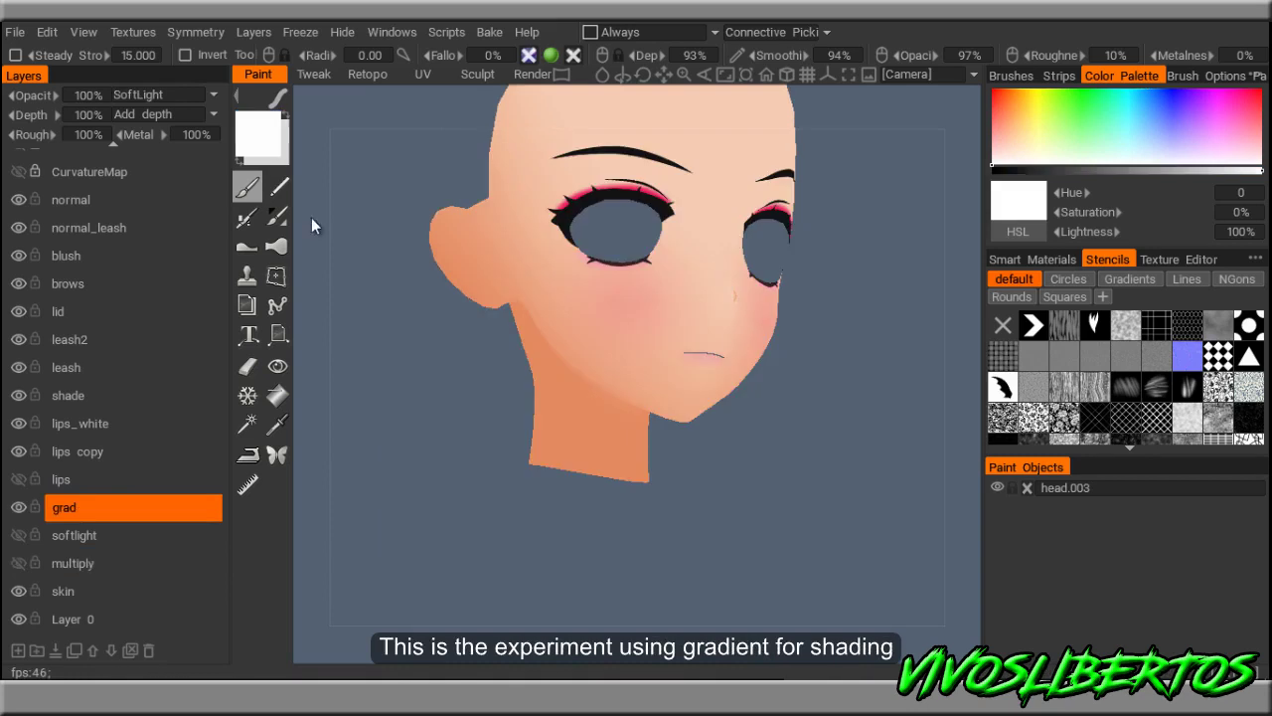
pyautogui.click(548, 587)
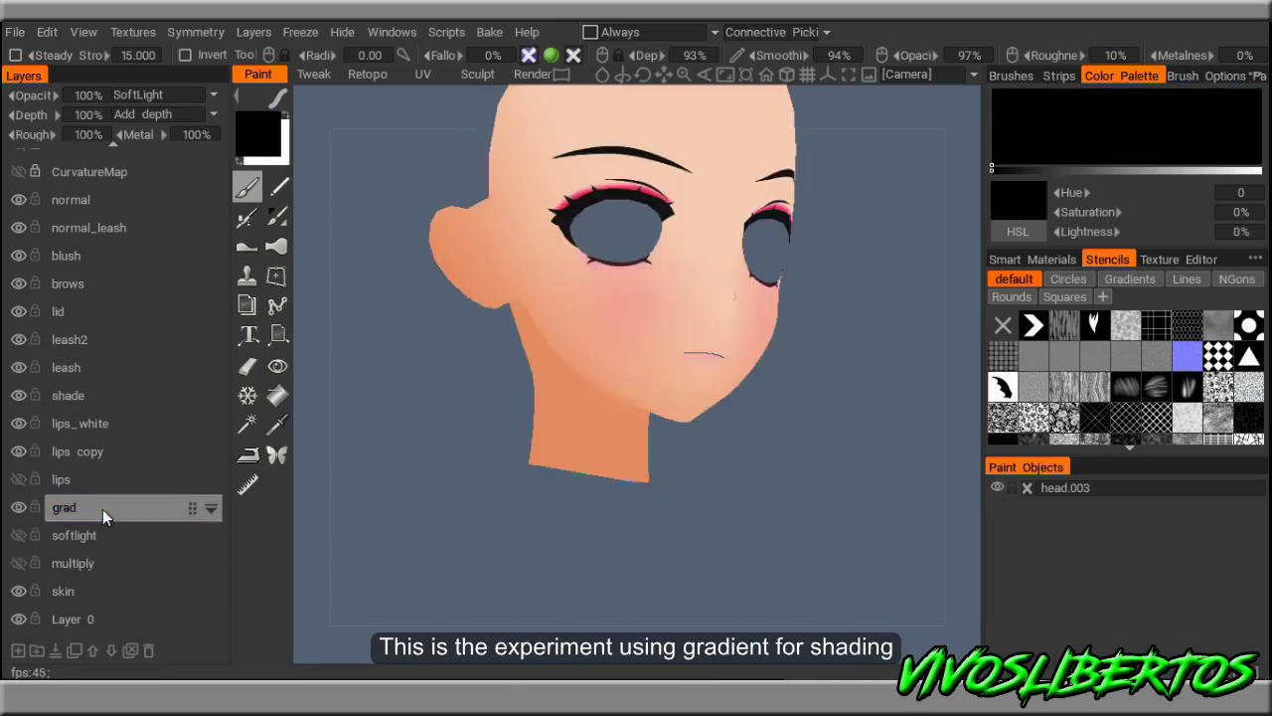
pyautogui.click(212, 97)
pyautogui.click(204, 116)
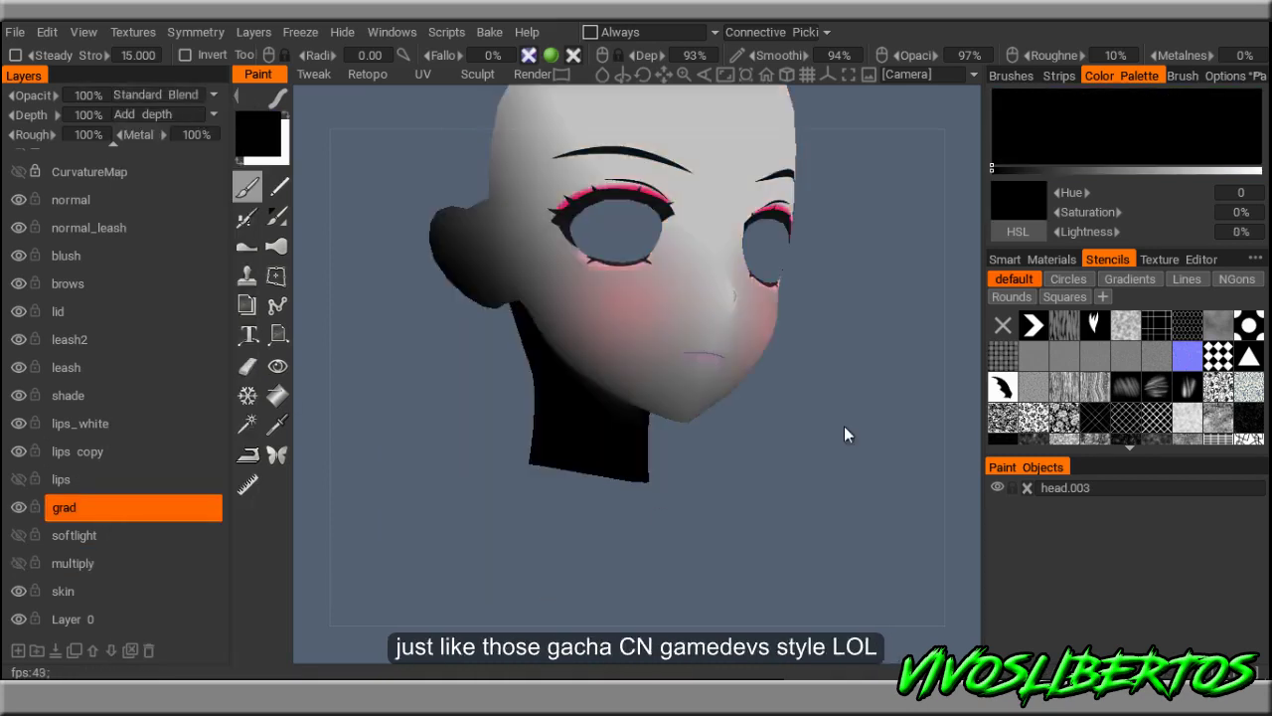
pyautogui.click(277, 395)
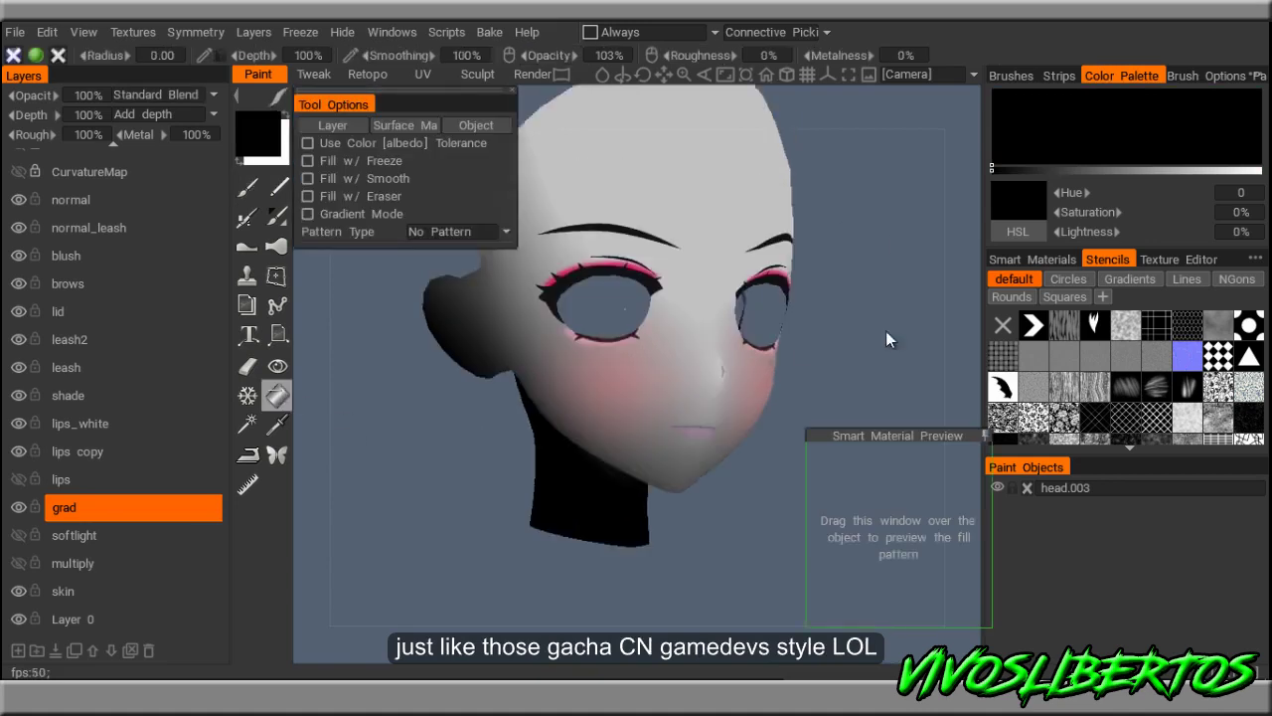
# Check the gradient from several angles, set grad to SoftLight and return to the brush.
pyautogui.moveTo(905, 267); pyautogui.dragTo(916, 252)
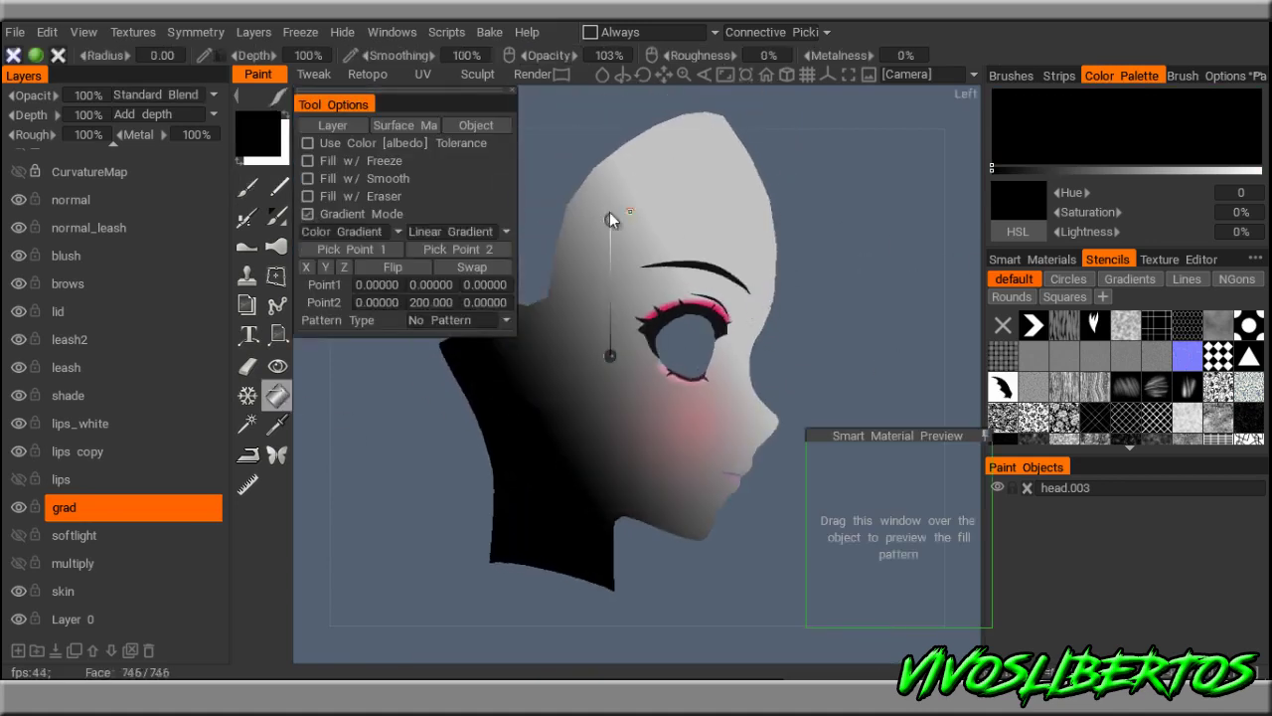
pyautogui.moveTo(687, 453)
pyautogui.mouseDown()
pyautogui.moveTo(832, 317)
pyautogui.moveTo(697, 342)
pyautogui.moveTo(658, 331)
pyautogui.moveTo(718, 275)
pyautogui.moveTo(783, 292)
pyautogui.mouseUp()
pyautogui.moveTo(606, 478); pyautogui.dragTo(502, 536)
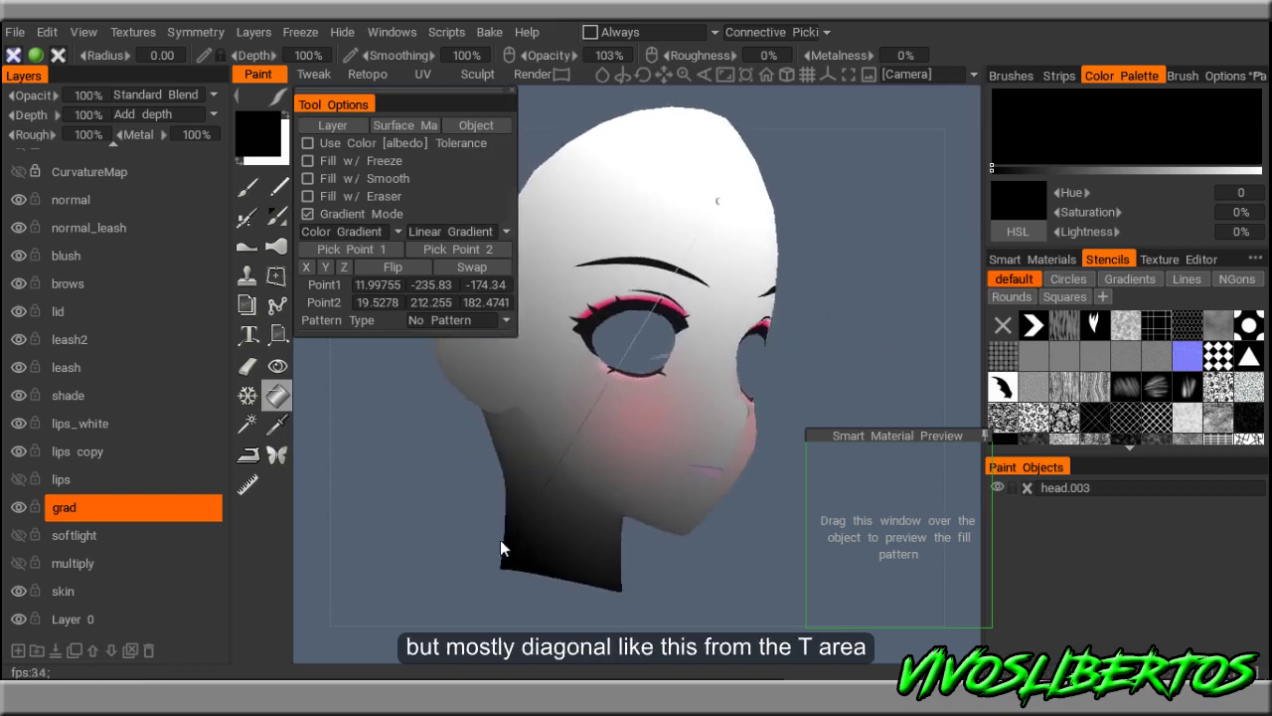
pyautogui.moveTo(598, 566)
pyautogui.mouseDown()
pyautogui.moveTo(708, 432)
pyautogui.moveTo(830, 335)
pyautogui.moveTo(665, 334)
pyautogui.moveTo(814, 428)
pyautogui.moveTo(695, 388)
pyautogui.moveTo(737, 384)
pyautogui.mouseUp()
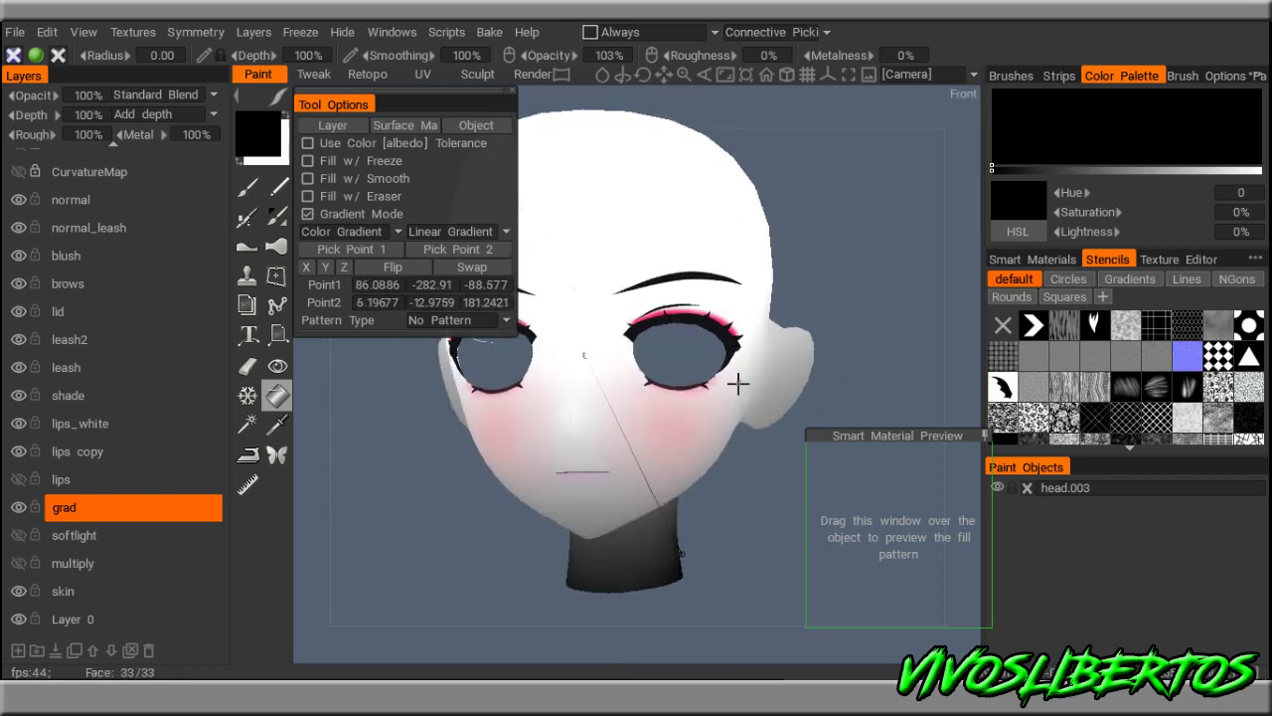
pyautogui.click(215, 94)
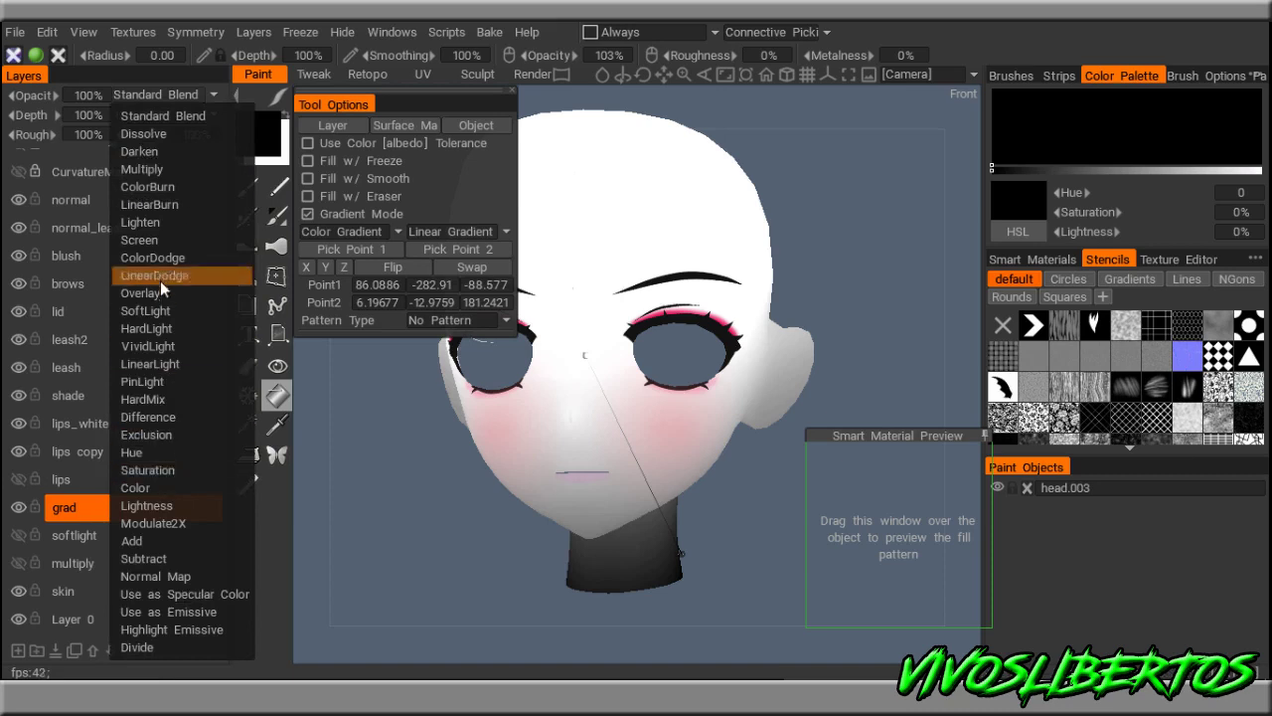
pyautogui.click(159, 308)
pyautogui.click(254, 196)
pyautogui.moveTo(866, 240)
pyautogui.mouseDown()
pyautogui.moveTo(903, 276)
pyautogui.moveTo(897, 313)
pyautogui.moveTo(912, 302)
pyautogui.mouseUp()
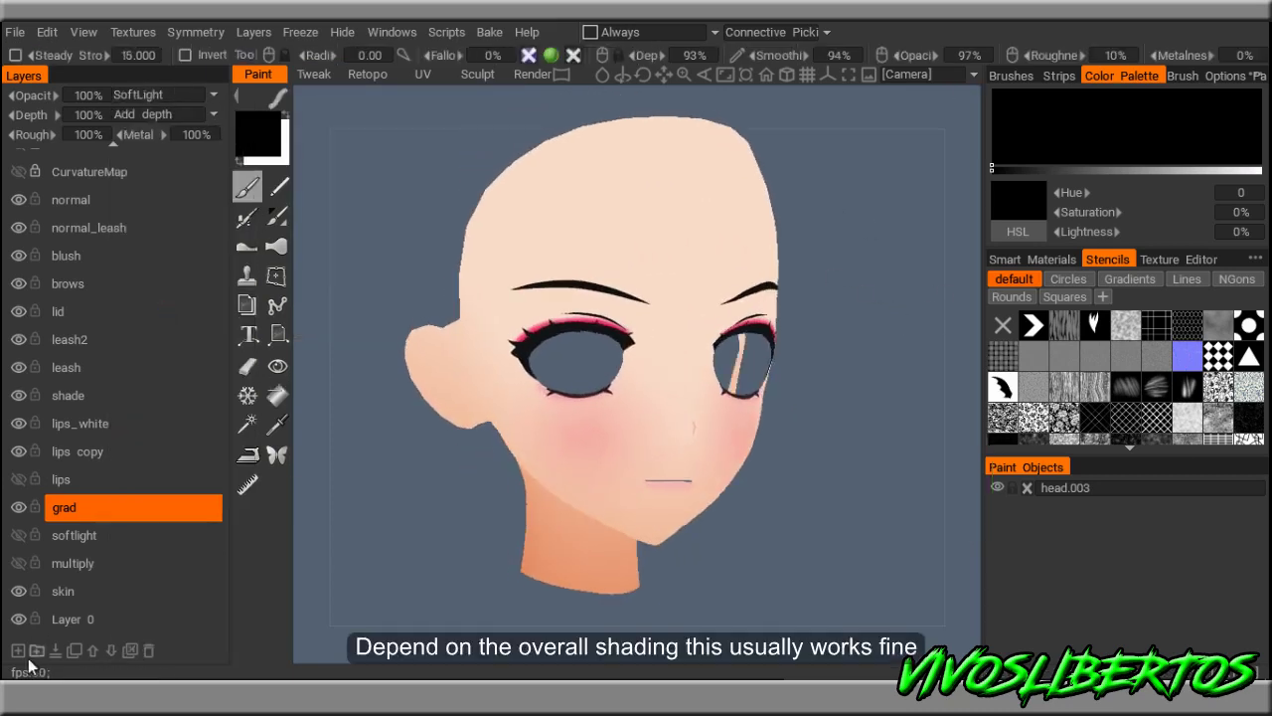
# Add a new SoftLight layer and fill the head with a flat darker skin colour, gradient off.
pyautogui.click(22, 561)
pyautogui.click(215, 94)
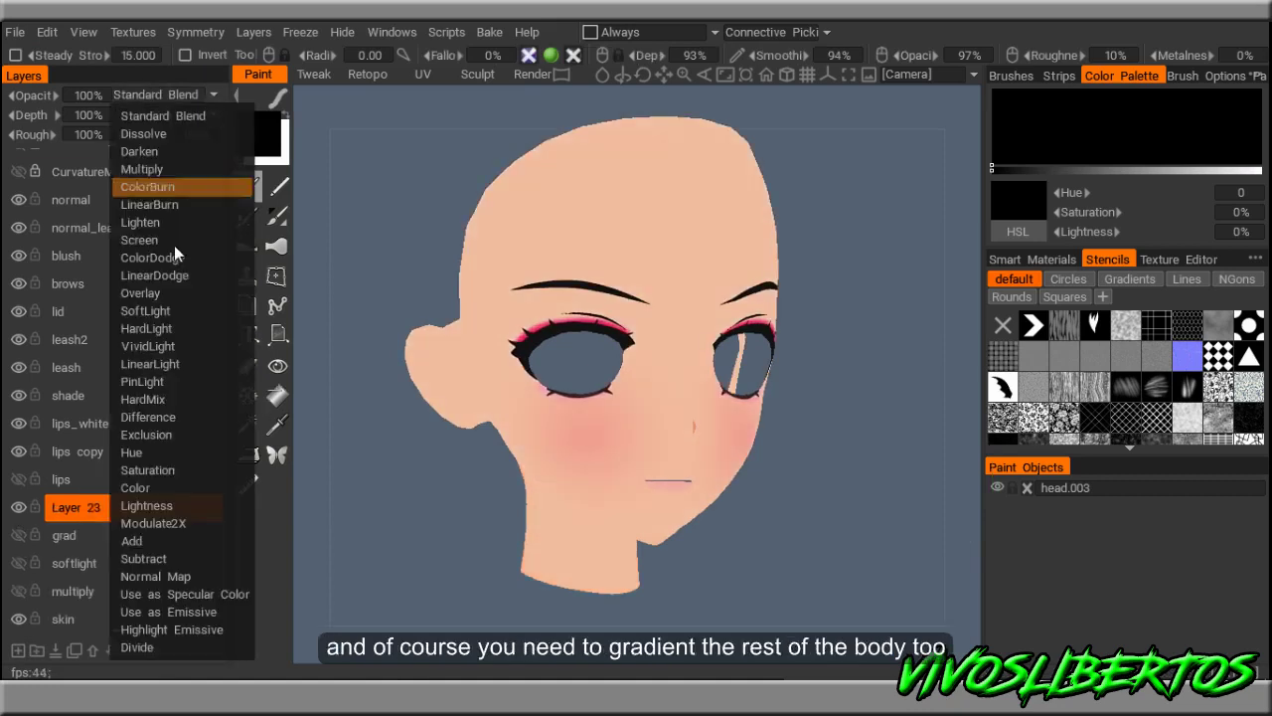
pyautogui.click(145, 311)
pyautogui.click(278, 396)
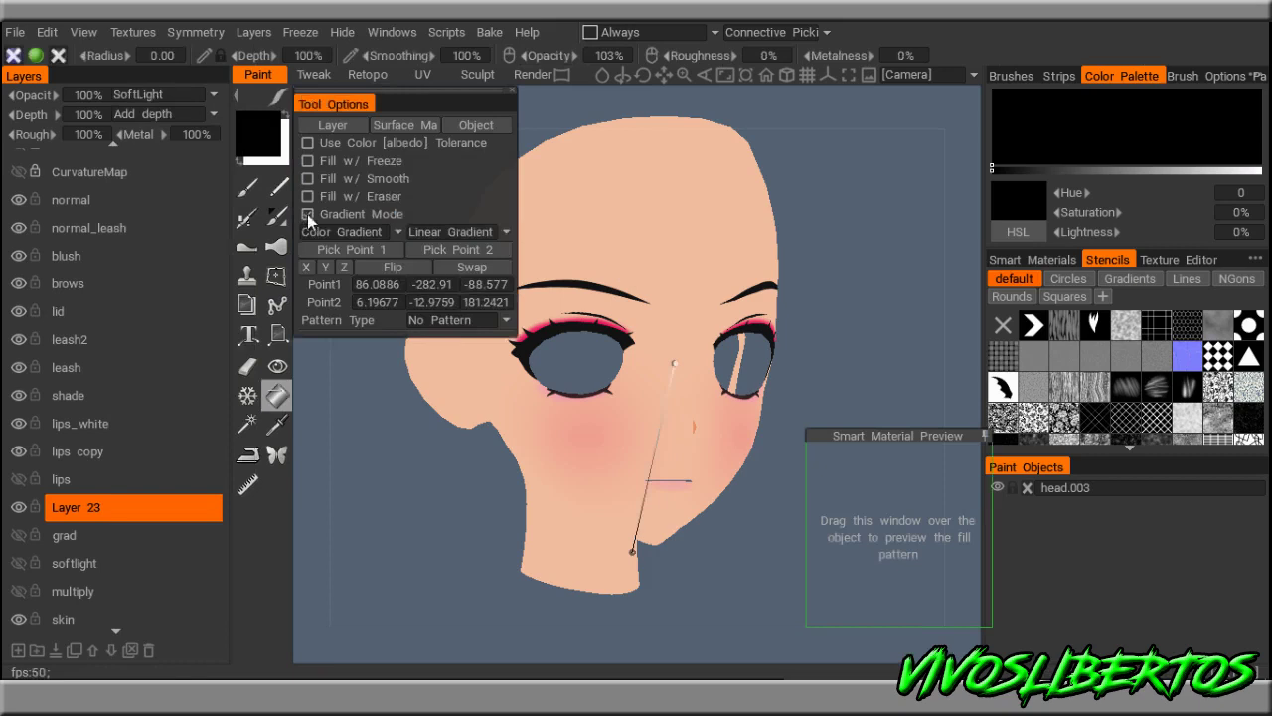
pyautogui.click(307, 214)
pyautogui.click(701, 264)
# Airbrush a soft white highlight on the forehead, undoing the stray glow over the ear.
pyautogui.click(247, 215)
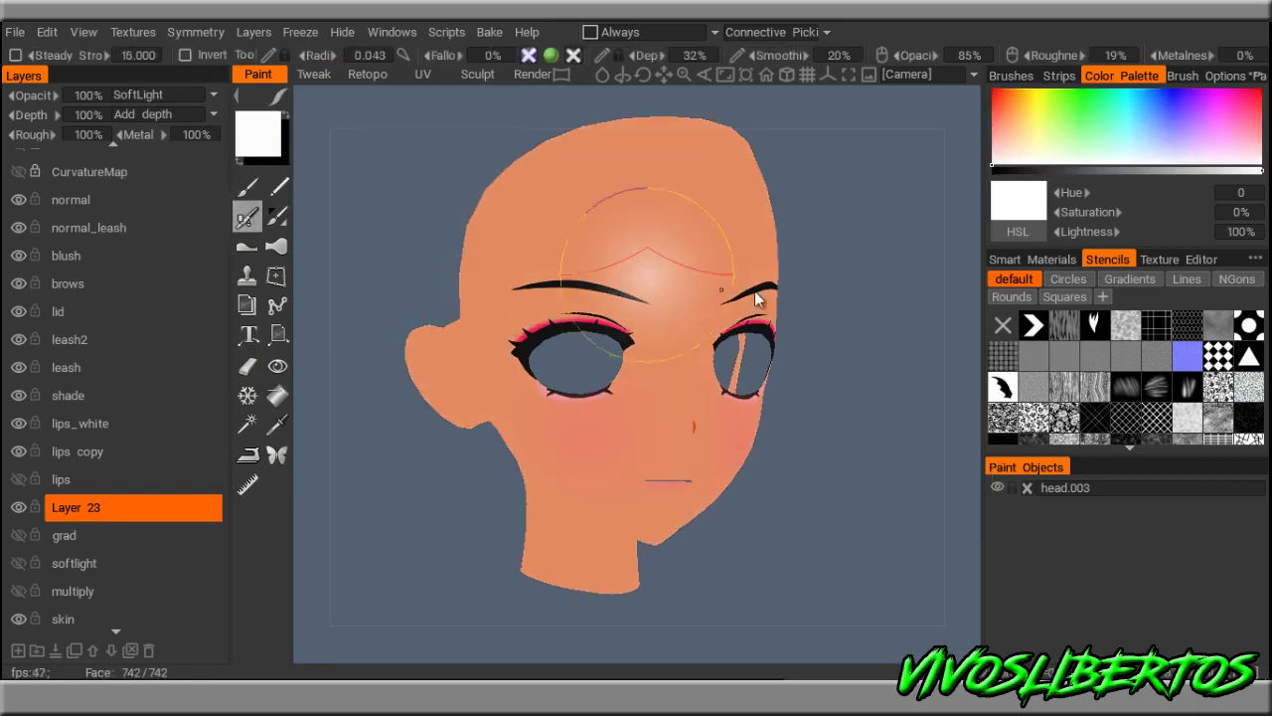
pyautogui.moveTo(690, 338); pyautogui.dragTo(683, 249)
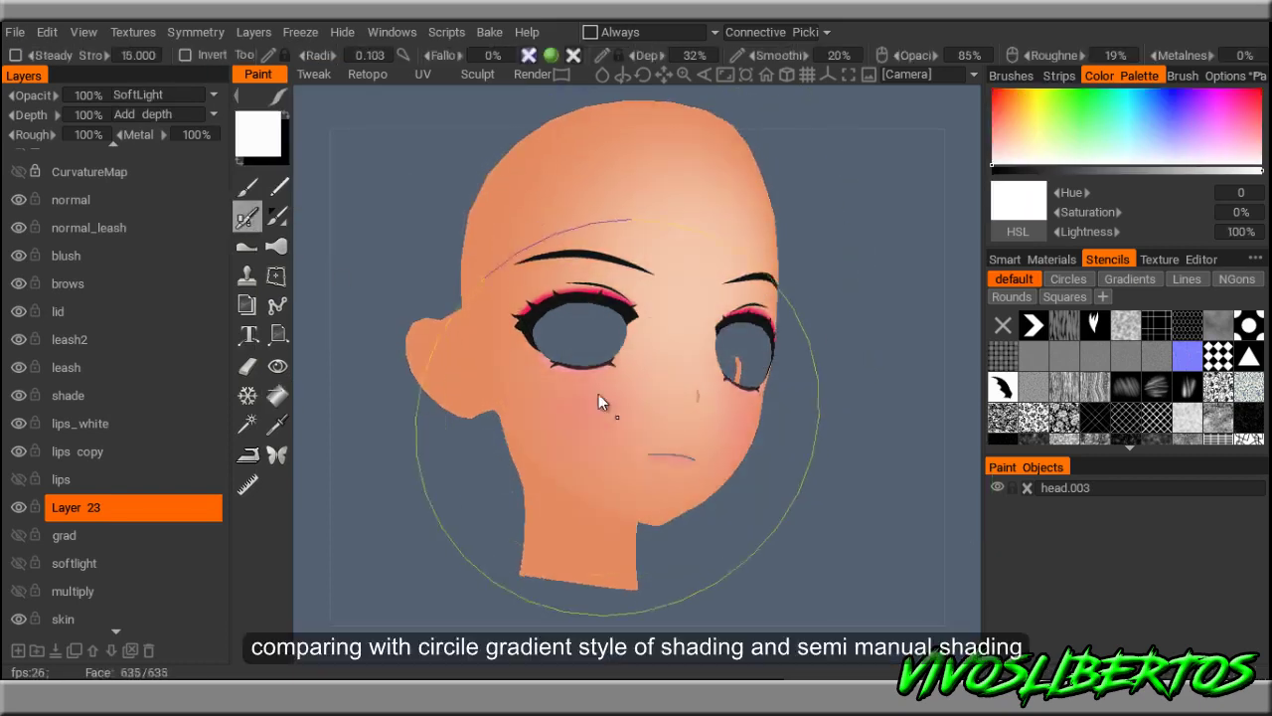
pyautogui.moveTo(767, 241); pyautogui.dragTo(619, 242)
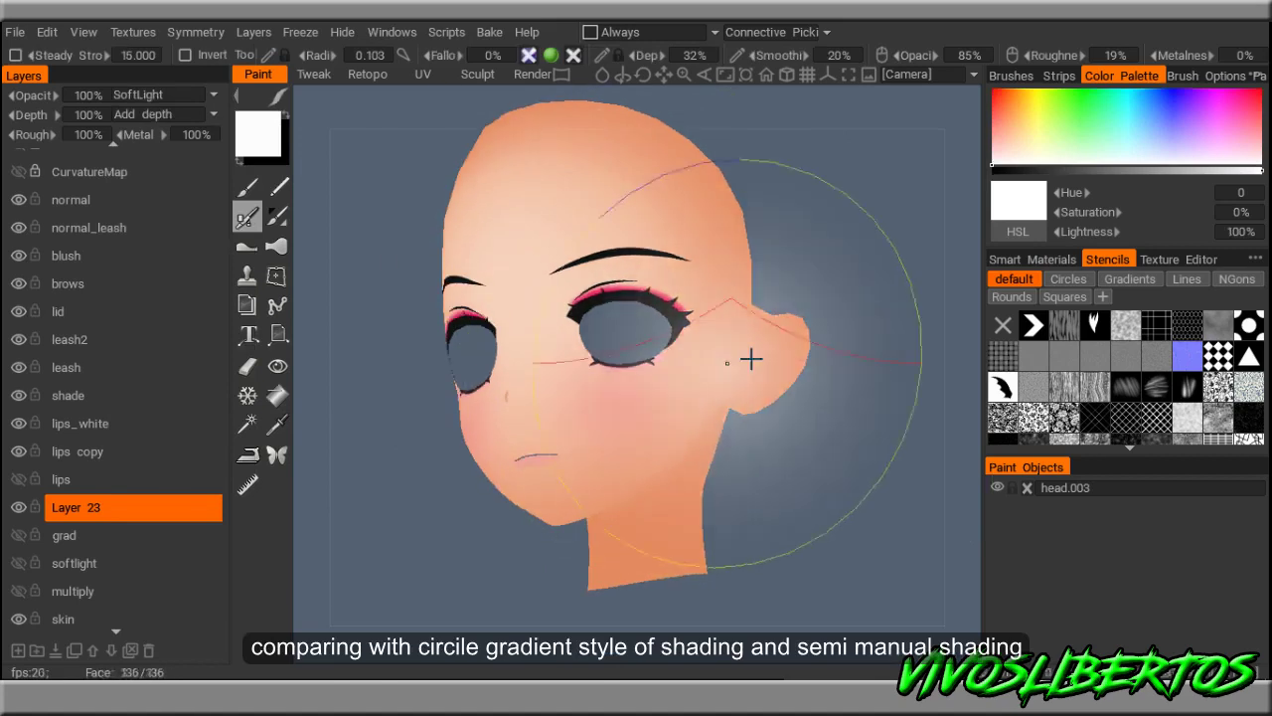
pyautogui.moveTo(760, 352); pyautogui.dragTo(775, 365)
pyautogui.hotkey('ctrl', 'z')
pyautogui.moveTo(775, 365); pyautogui.dragTo(771, 350, button='right')
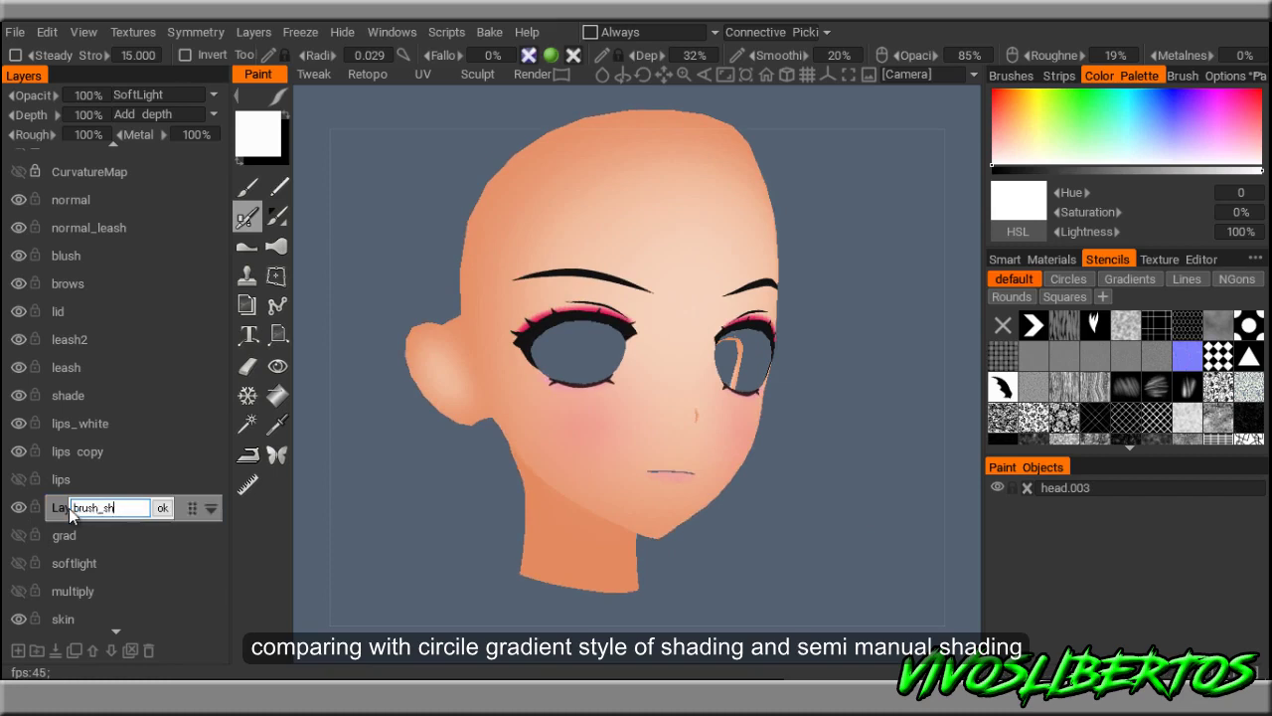
# Name the new layer brush_shade.
pyautogui.write('ade')
pyautogui.press('Return')
pyautogui.moveTo(979, 465); pyautogui.dragTo(883, 490)
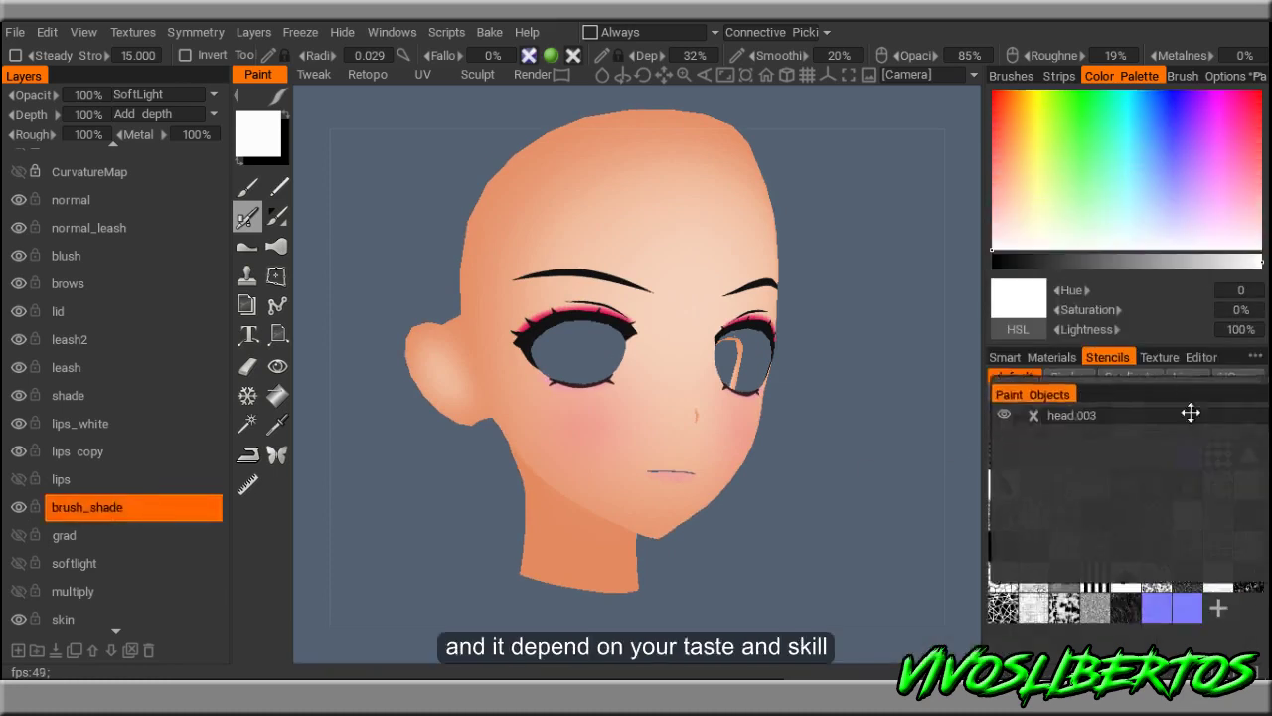
pyautogui.moveTo(1071, 500); pyautogui.dragTo(1034, 520)
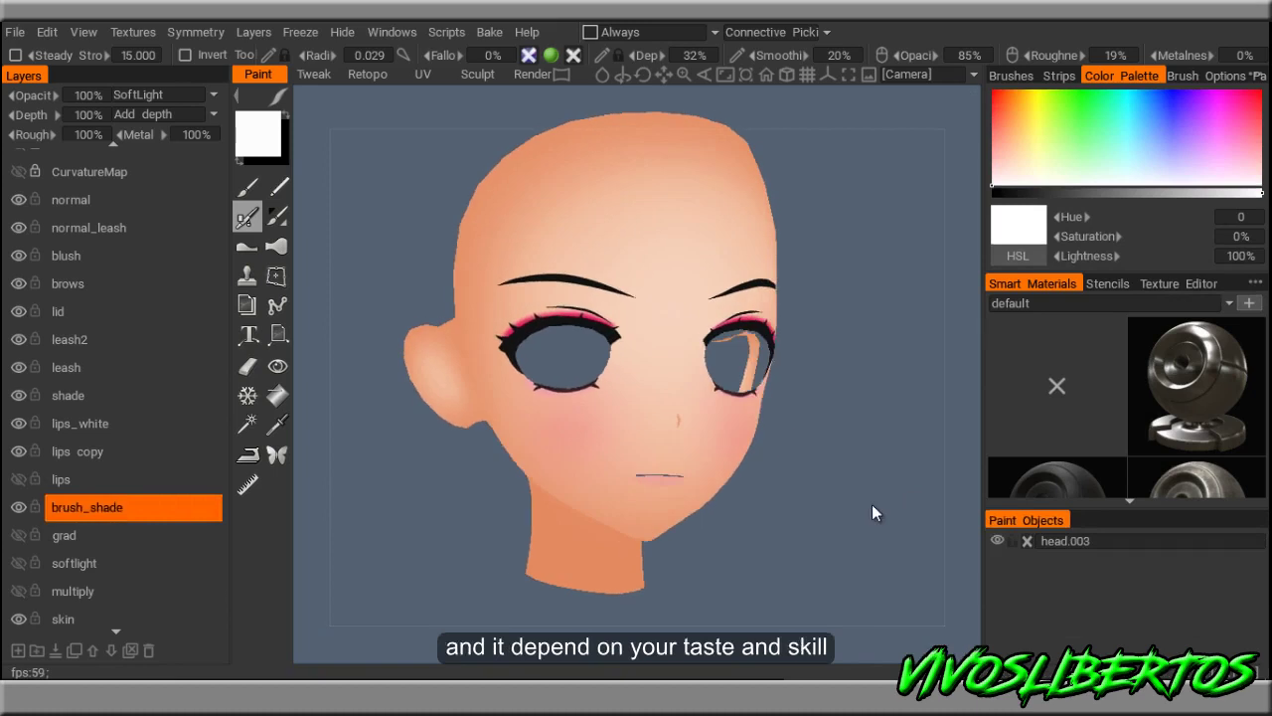
pyautogui.moveTo(872, 504); pyautogui.dragTo(855, 548)
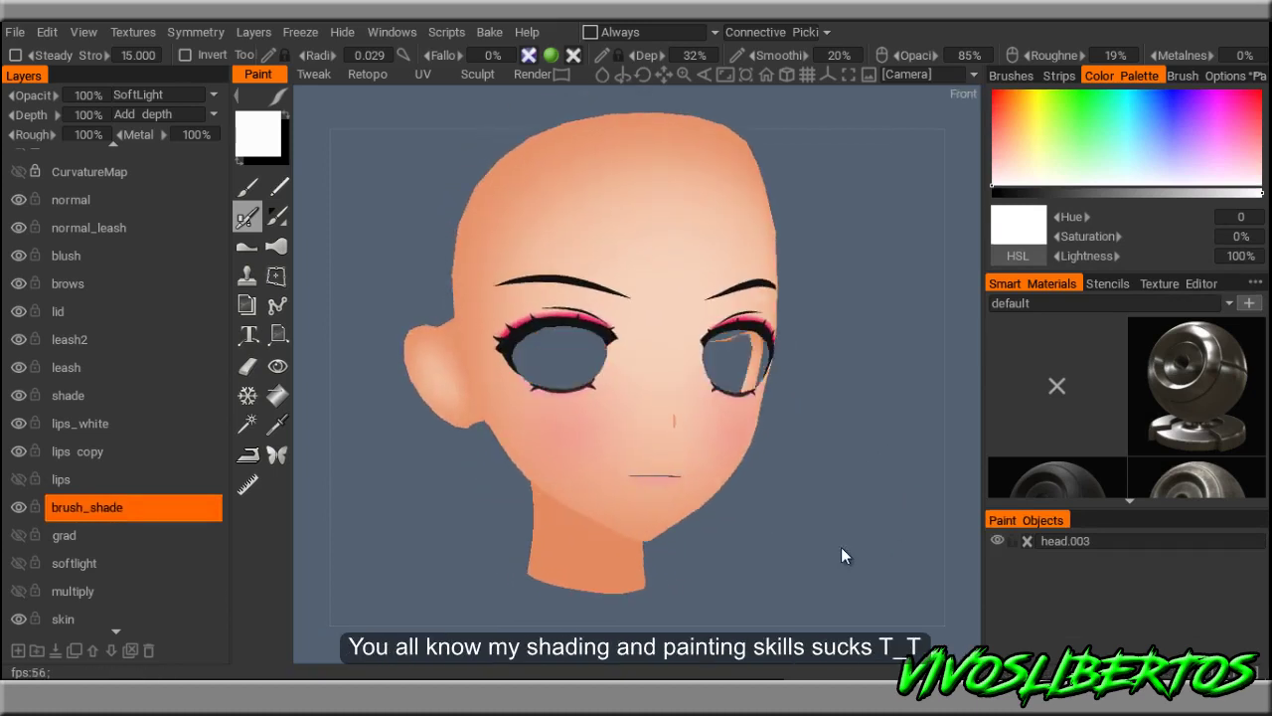
# In the Beat+Bassline Editor, place kicks on steps 1, 3, 13 and 15.
pyautogui.press('F6')
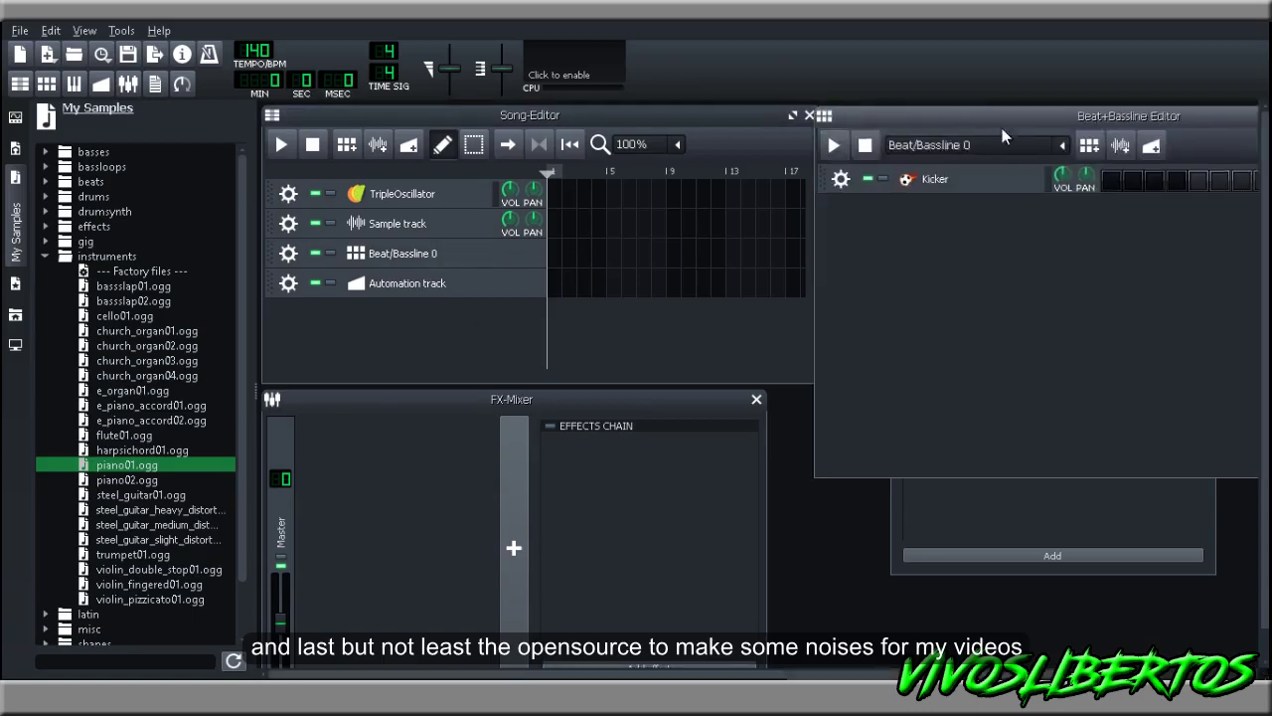
pyautogui.moveTo(1002, 128); pyautogui.dragTo(517, 164)
pyautogui.click(624, 217)
pyautogui.click(666, 217)
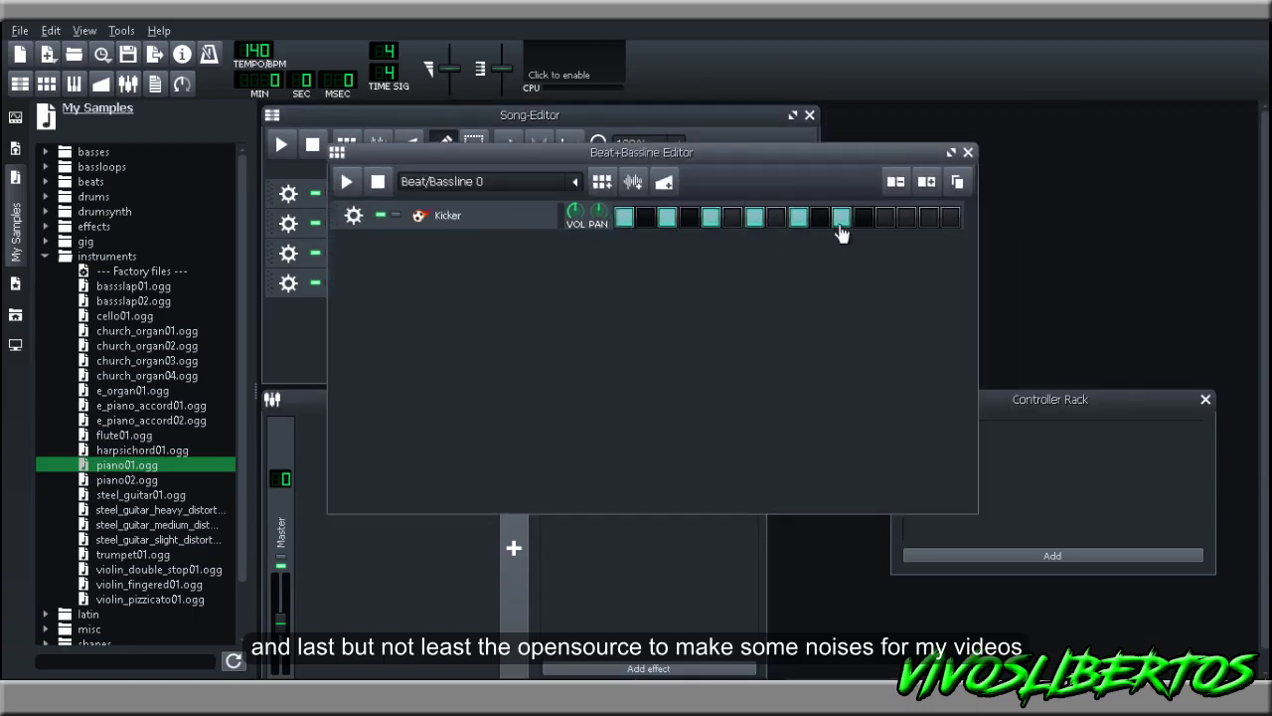
pyautogui.click(885, 217)
pyautogui.click(928, 217)
# Add hihat_closed01.ogg with a hit on step 2 and play the beat.
pyautogui.click(45, 257)
pyautogui.click(44, 196)
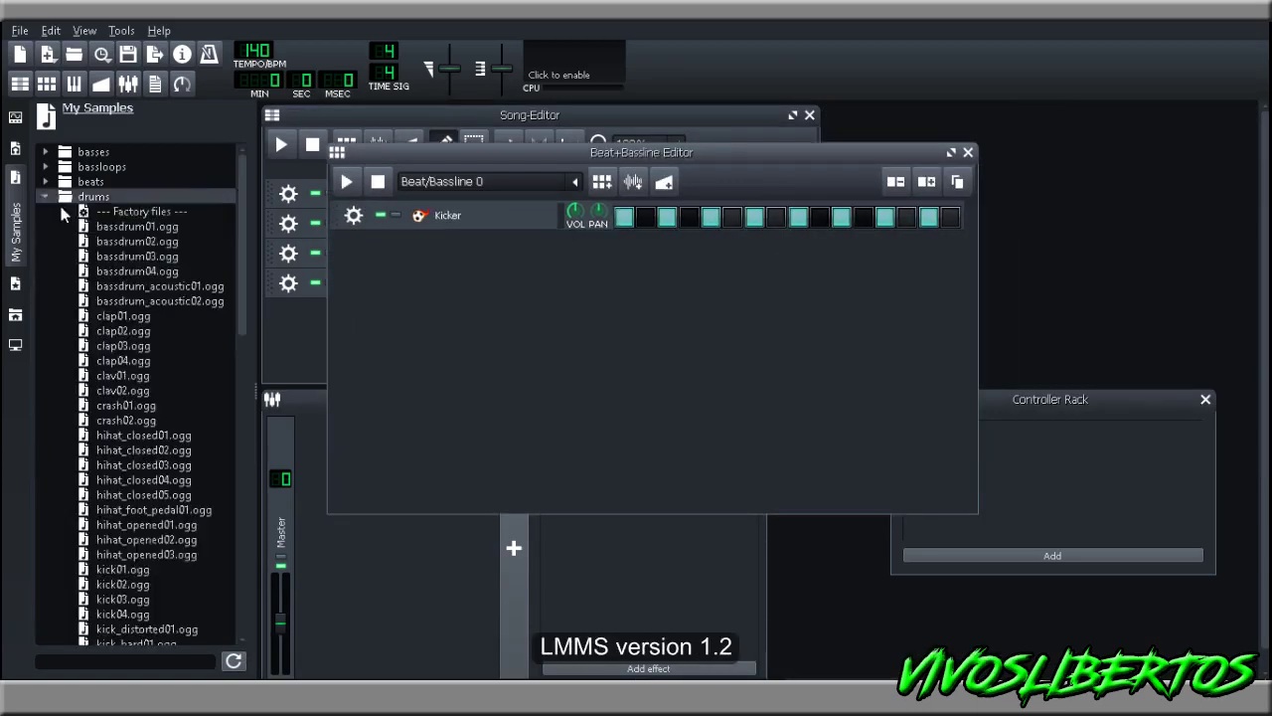
pyautogui.moveTo(144, 435); pyautogui.dragTo(420, 296)
pyautogui.click(645, 246)
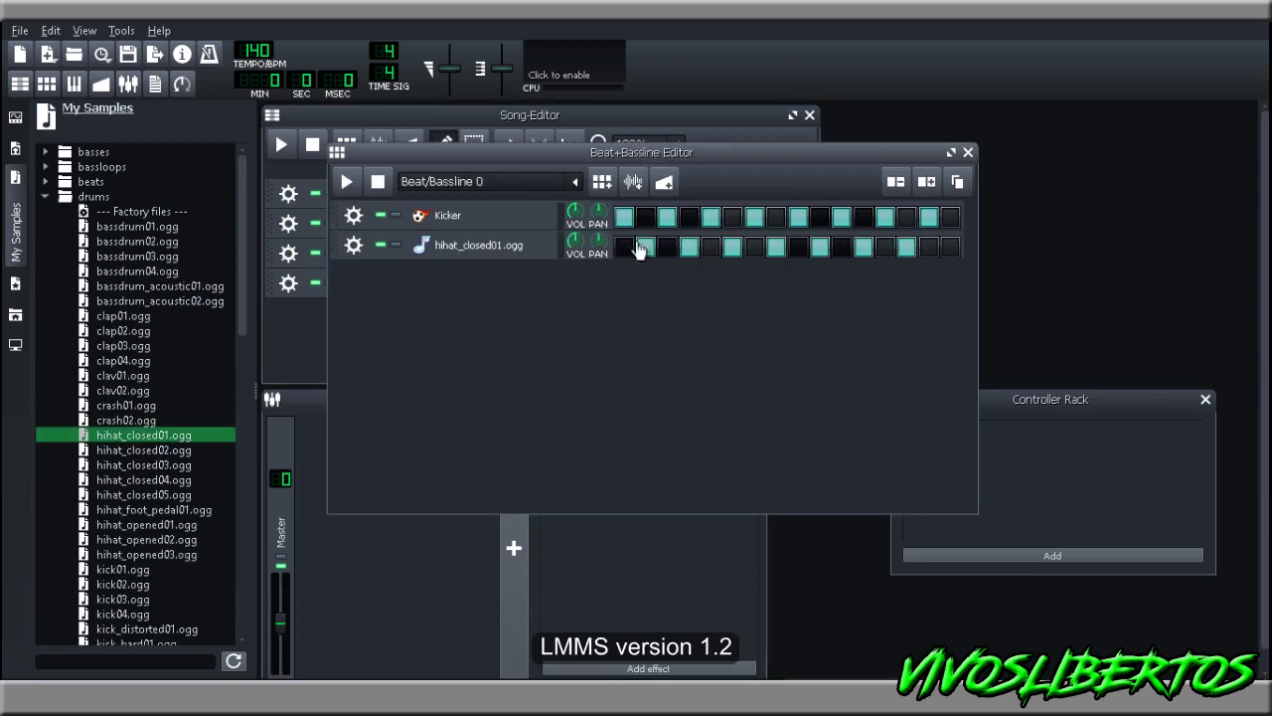
pyautogui.click(346, 183)
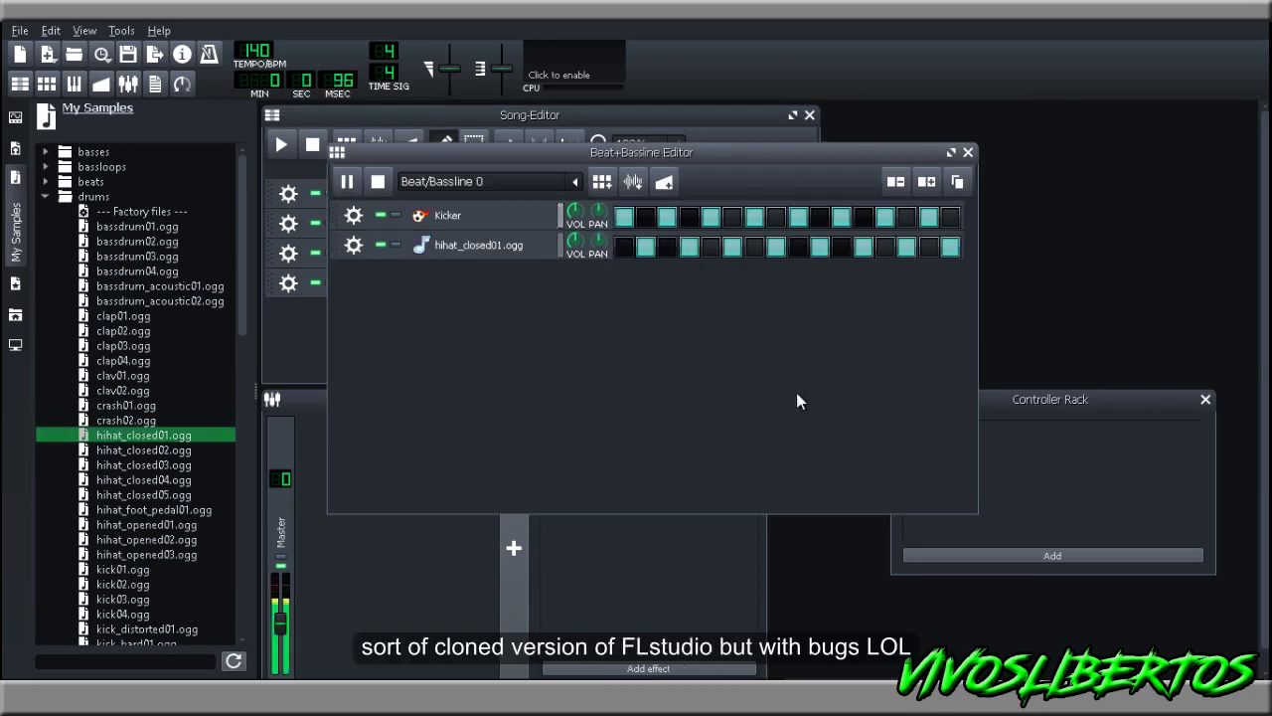
pyautogui.click(378, 181)
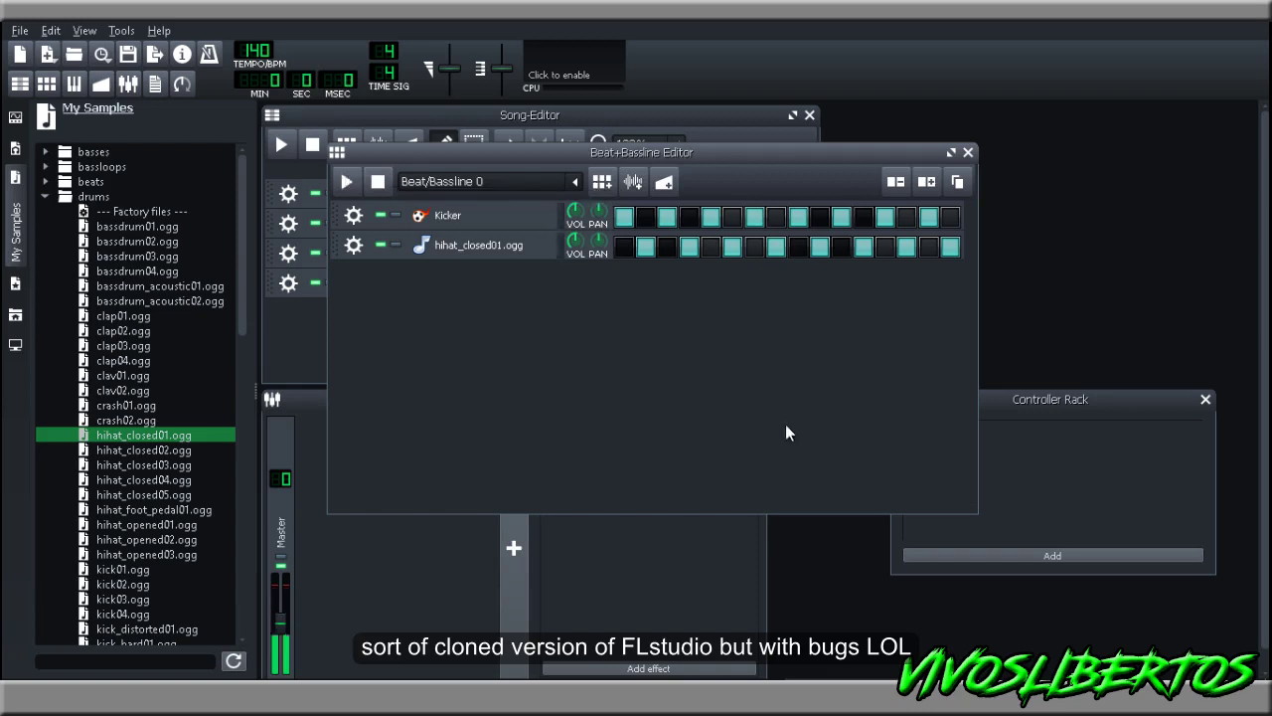
# Add harpsichord01.ogg as a beat track and open its pattern in the Piano-Roll.
pyautogui.press('F5')
pyautogui.press('F6')
pyautogui.doubleClick(74, 199)
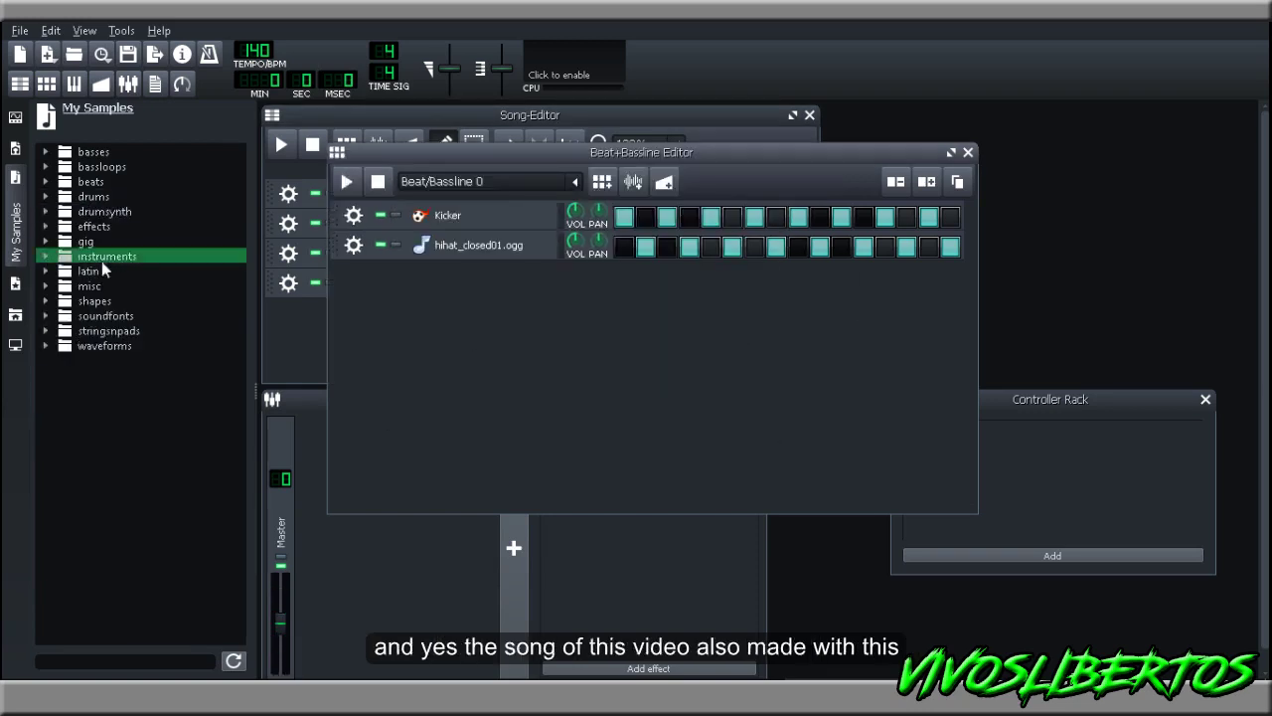
pyautogui.doubleClick(104, 255)
pyautogui.moveTo(139, 449); pyautogui.dragTo(512, 363)
pyautogui.rightClick(624, 280)
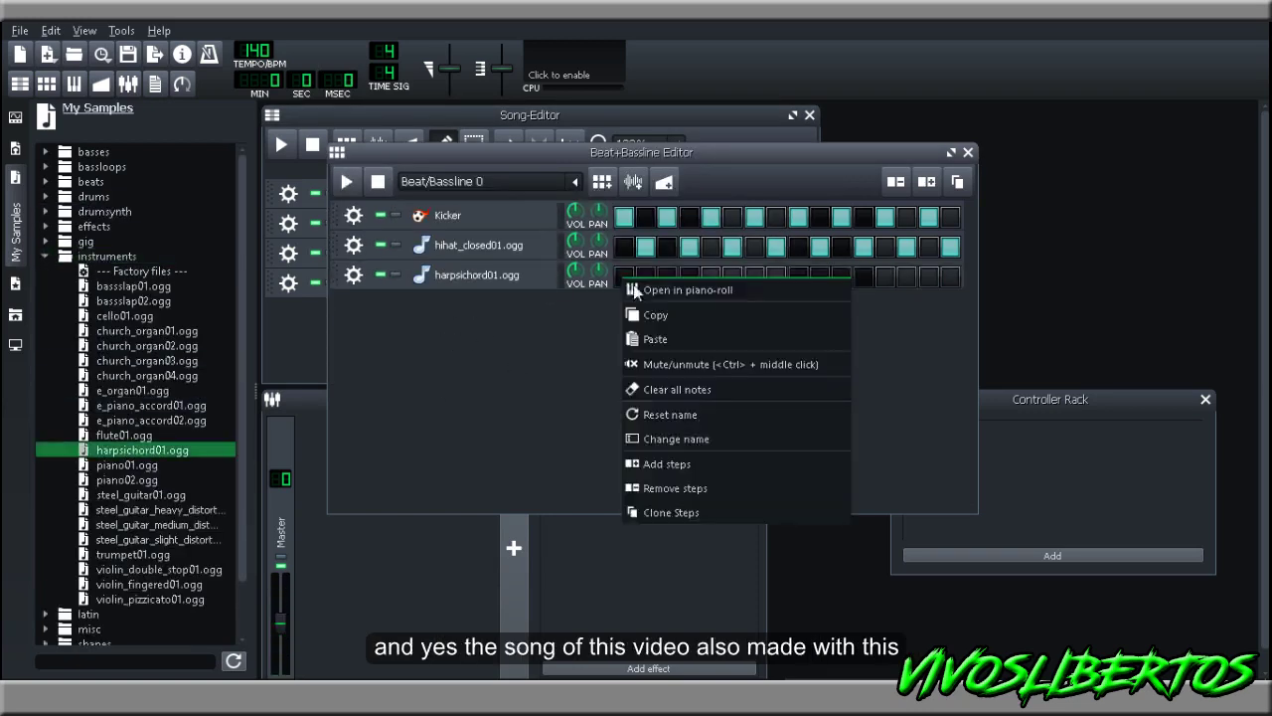
pyautogui.click(676, 287)
# Choose the Major scale and draw a C5, D5, E5 melody.
pyautogui.click(611, 175)
pyautogui.click(619, 241)
pyautogui.rightClick(313, 298)
pyautogui.click(398, 354)
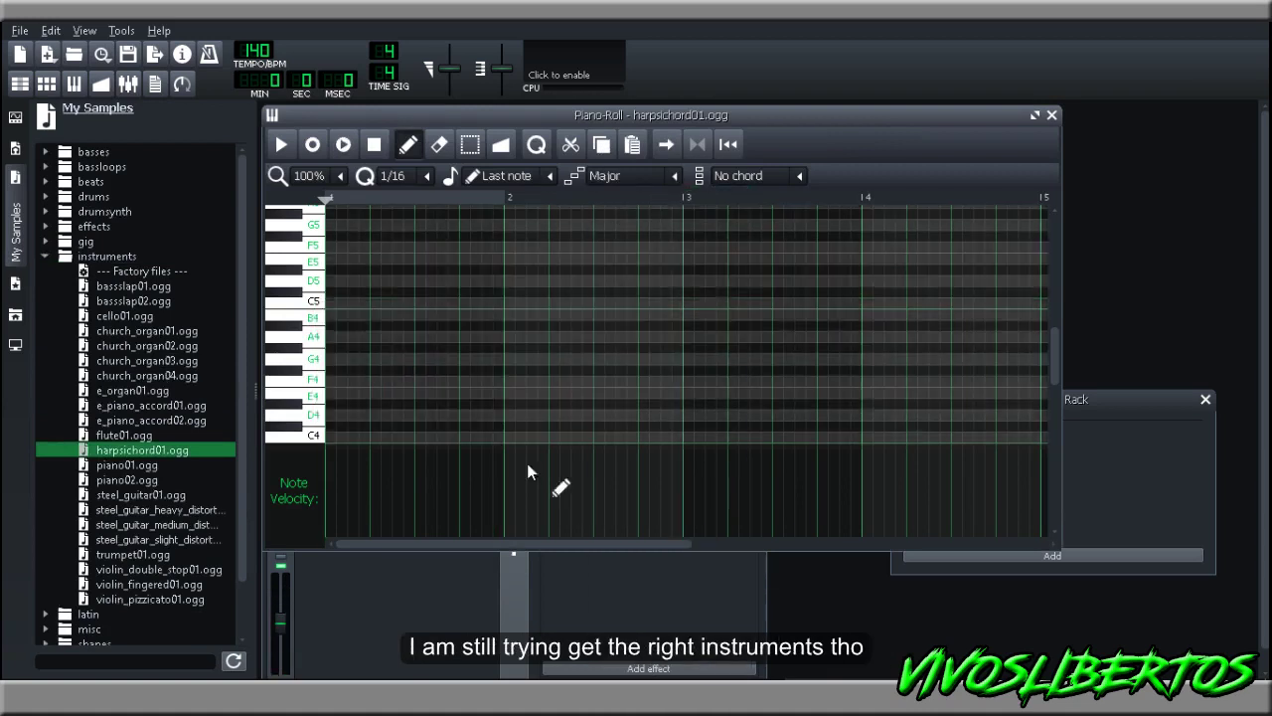
pyautogui.click(378, 280)
pyautogui.click(423, 261)
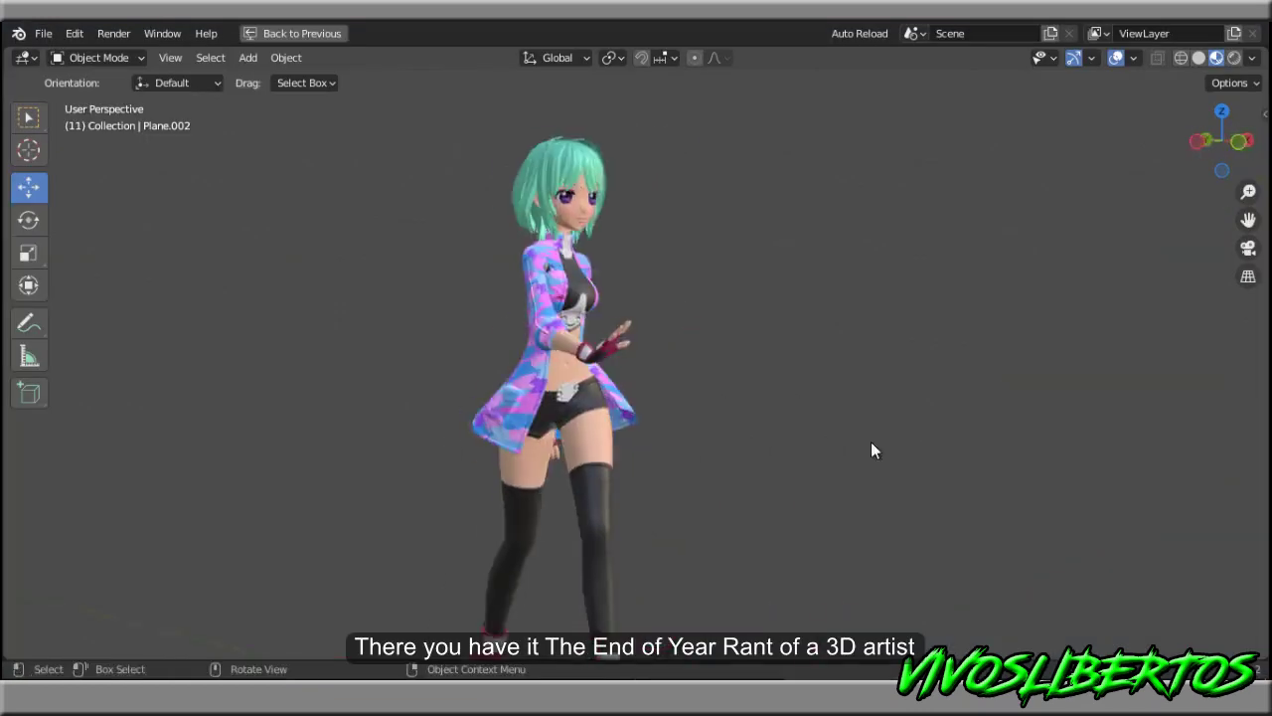
# Restore then maximize the viewport with Ctrl+Space and orbit around the animated character.
pyautogui.hotkey('ctrl', 'space')
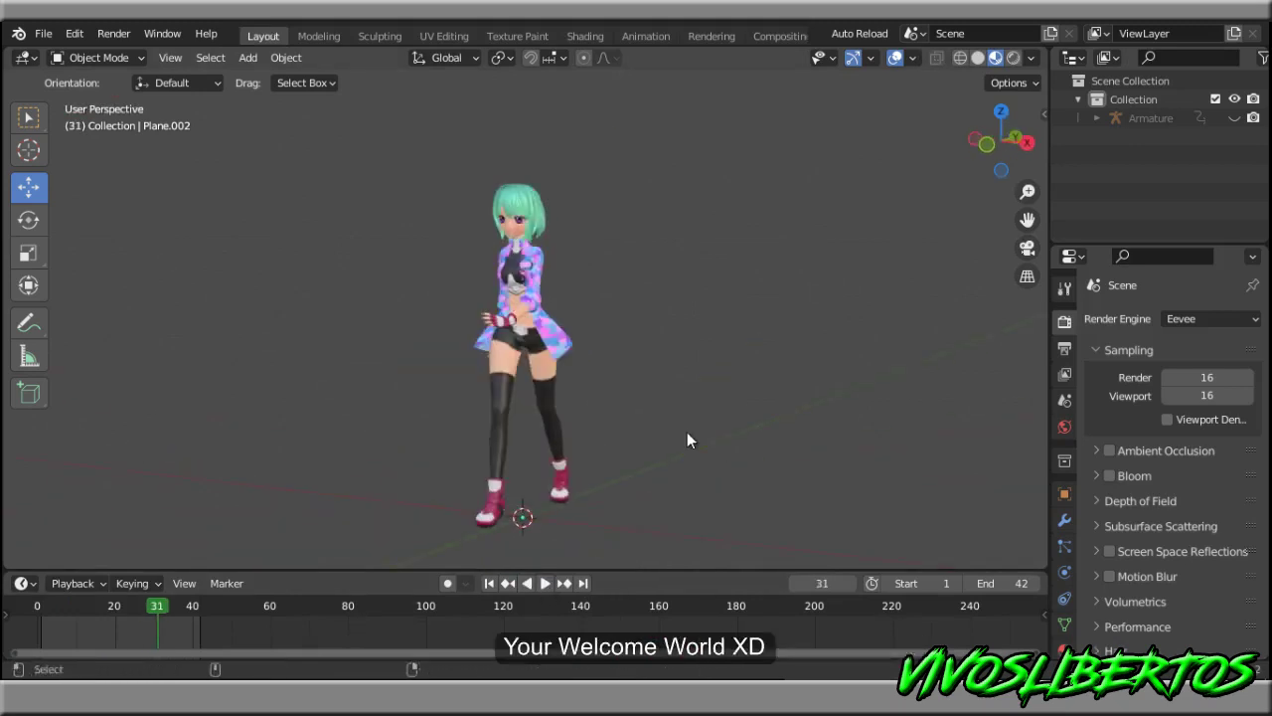
pyautogui.hotkey('ctrl', 'space')
pyautogui.scroll(3, 956, 416)
pyautogui.moveTo(957, 417)
pyautogui.mouseDown(button='middle')
pyautogui.moveTo(559, 382)
pyautogui.moveTo(781, 421)
pyautogui.mouseUp(button='middle')
pyautogui.scroll(-4, 874, 426)
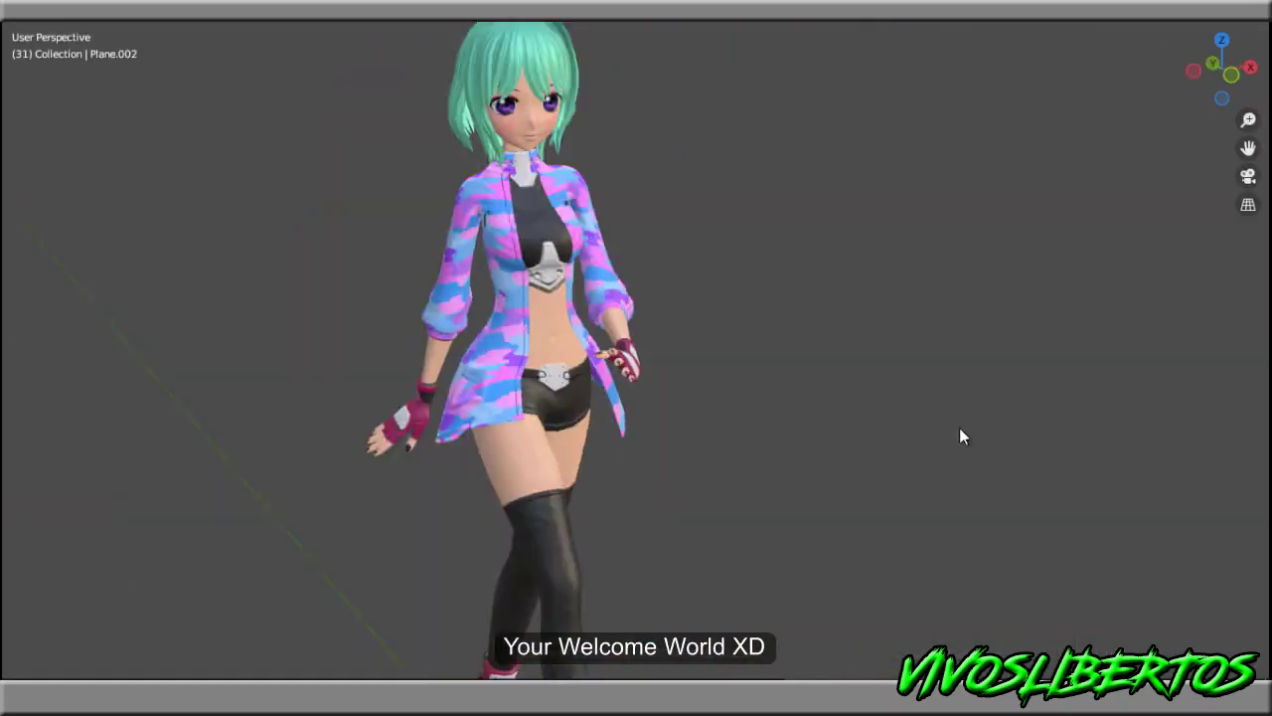